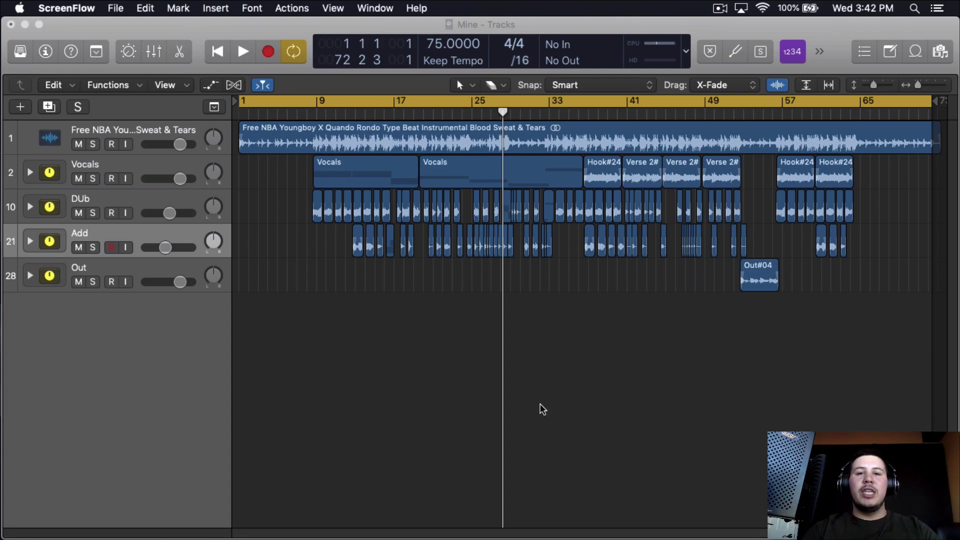
- Turn off the cycle range and play the song from about bar 8
left_click(580, 381)
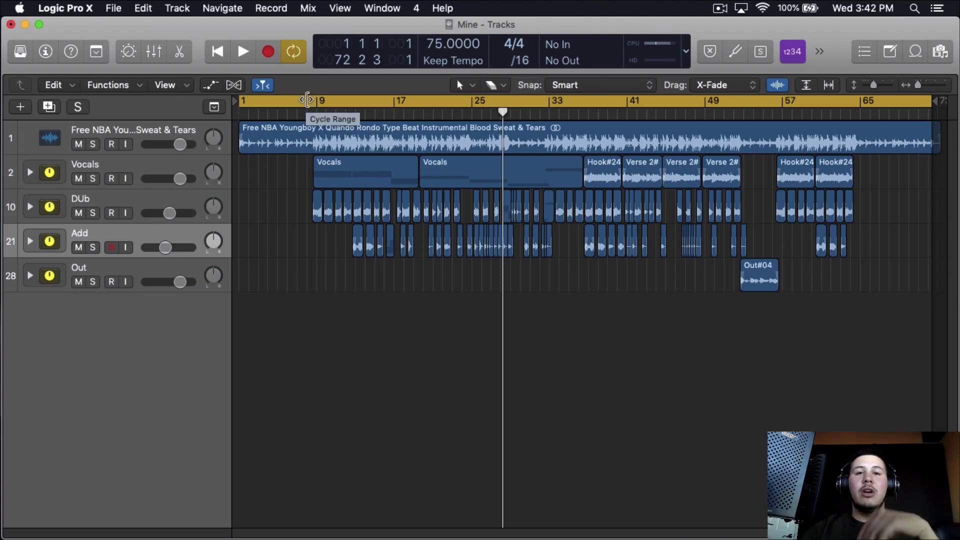
left_click(307, 101)
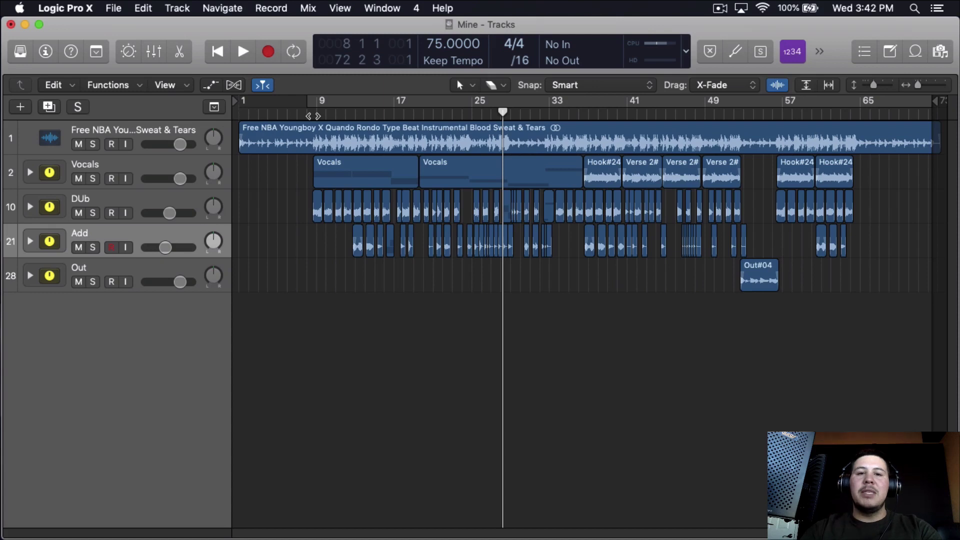
left_click(315, 116)
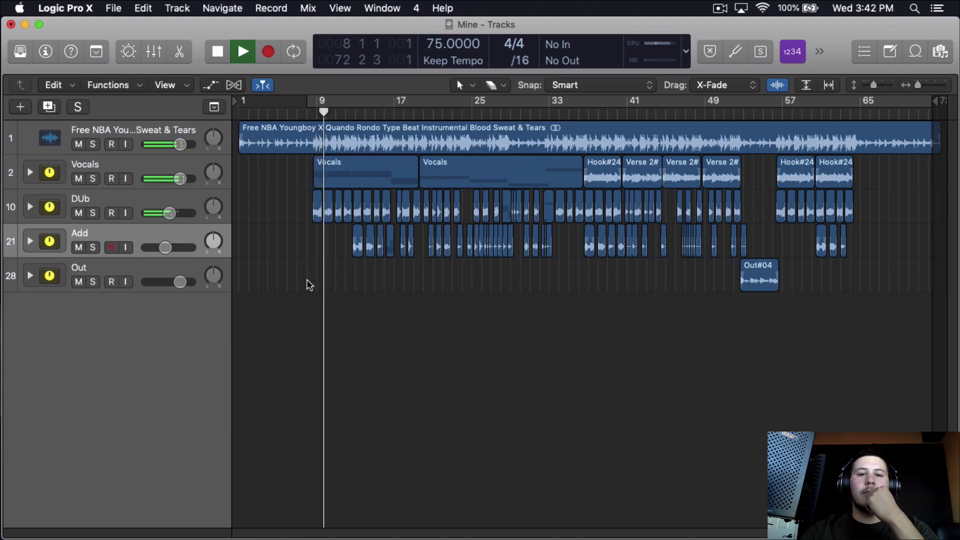
left_click(919, 85)
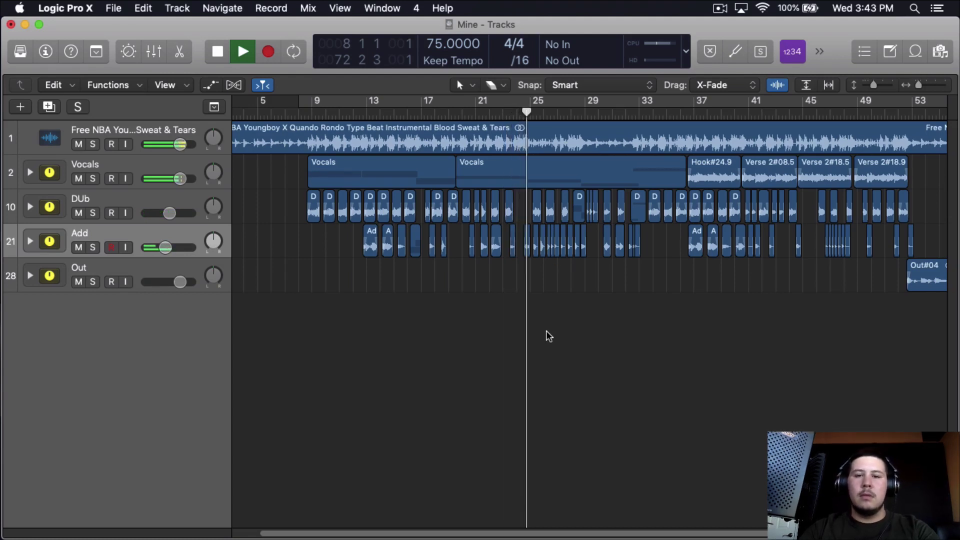
key("space")
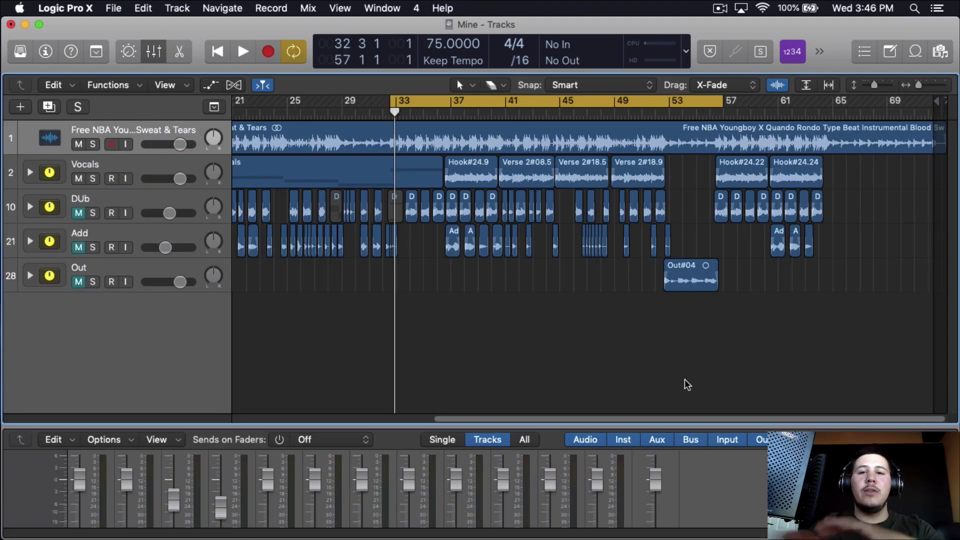
- Enlarge the mixer and bypass every effect plug-in on the Bus 7 to Bus 11 aux channels
left_click_drag(547, 425, 549, 255)
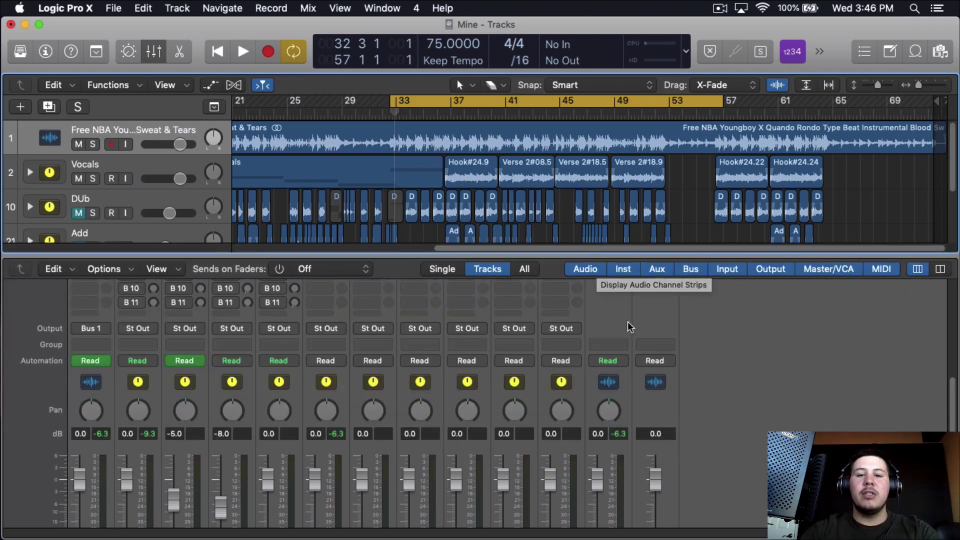
scroll(658, 362, "up", 8)
left_click(360, 415)
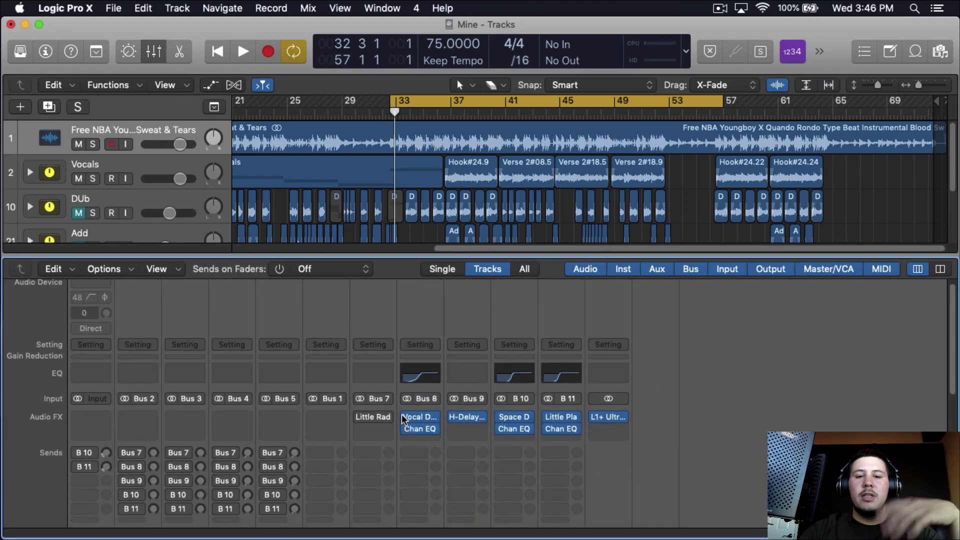
left_click(452, 417)
left_click(407, 429)
left_click(504, 439)
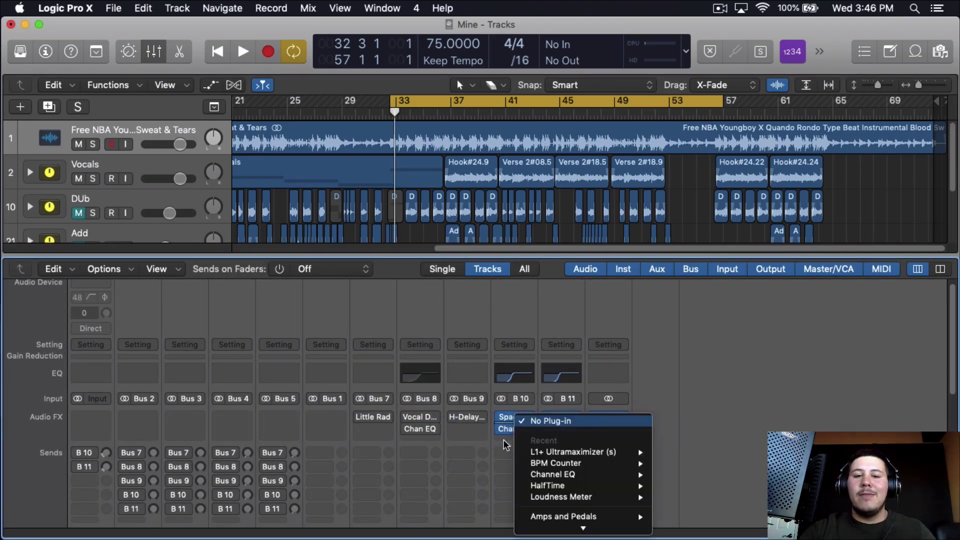
left_click(504, 441)
left_click(501, 416)
left_click(501, 428)
left_click(548, 416)
left_click(547, 428)
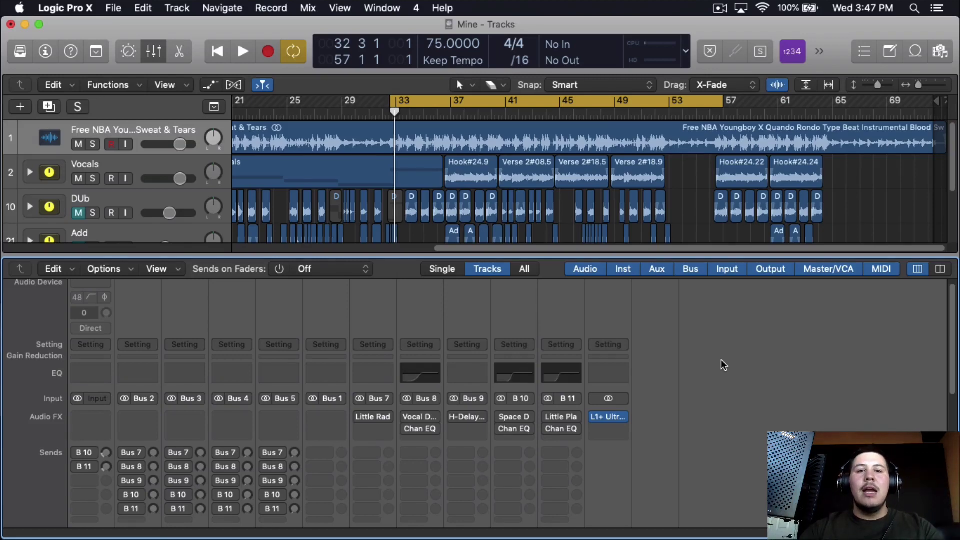
- Insert the W.A.Production Outlaw plug-in in the first effect slot of the Vocals channel (Bus 2)
scroll(200, 449, "down", 10)
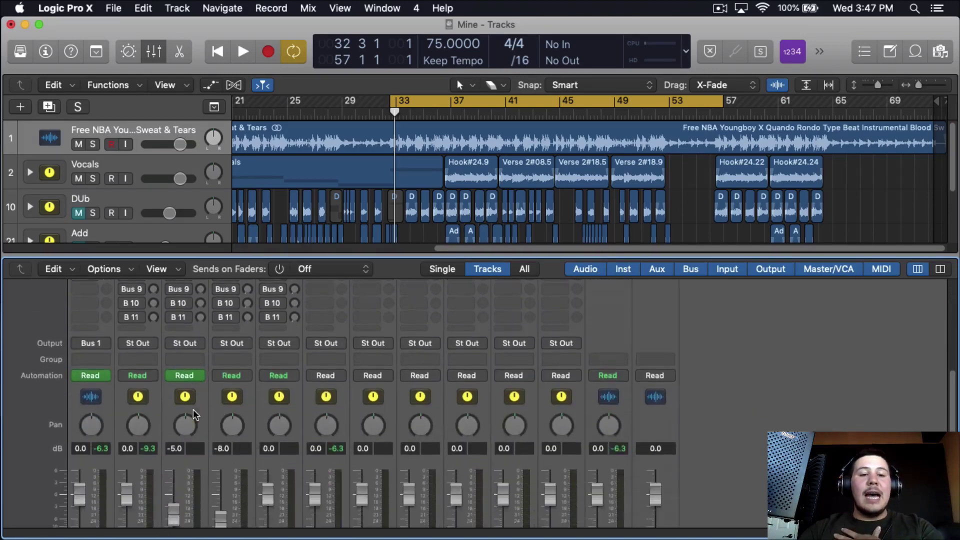
scroll(156, 431, "up", 5)
left_click(144, 355)
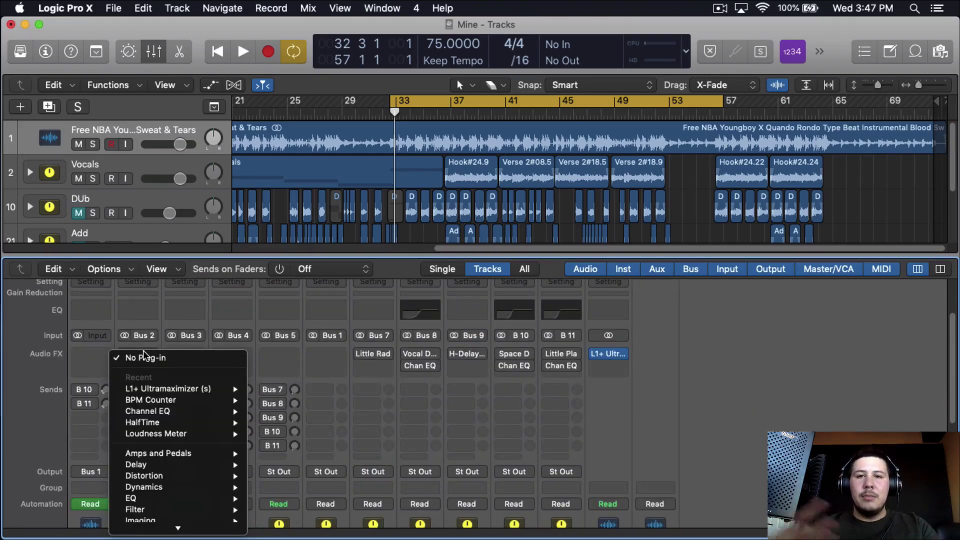
scroll(150, 400, "down", 3)
mouse_move(183, 399)
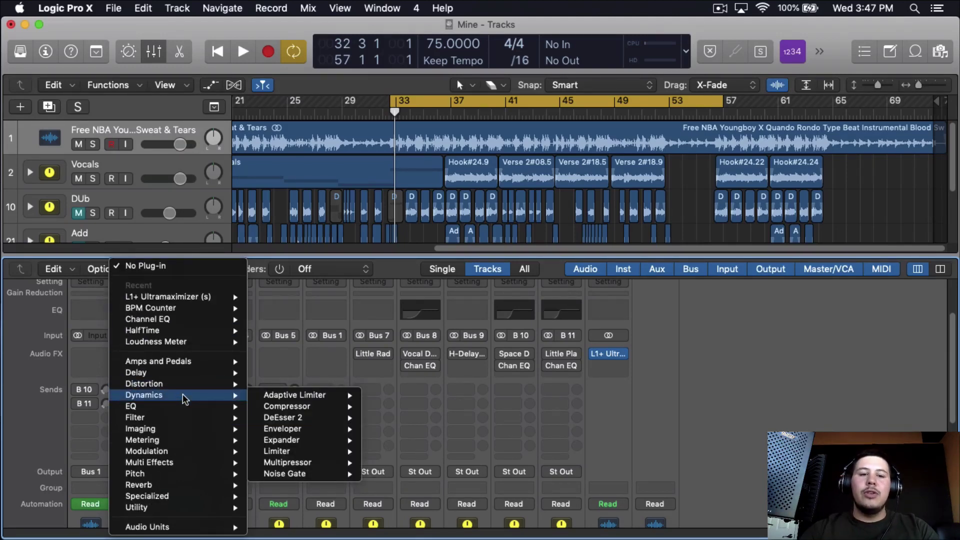
mouse_move(188, 527)
mouse_move(356, 516)
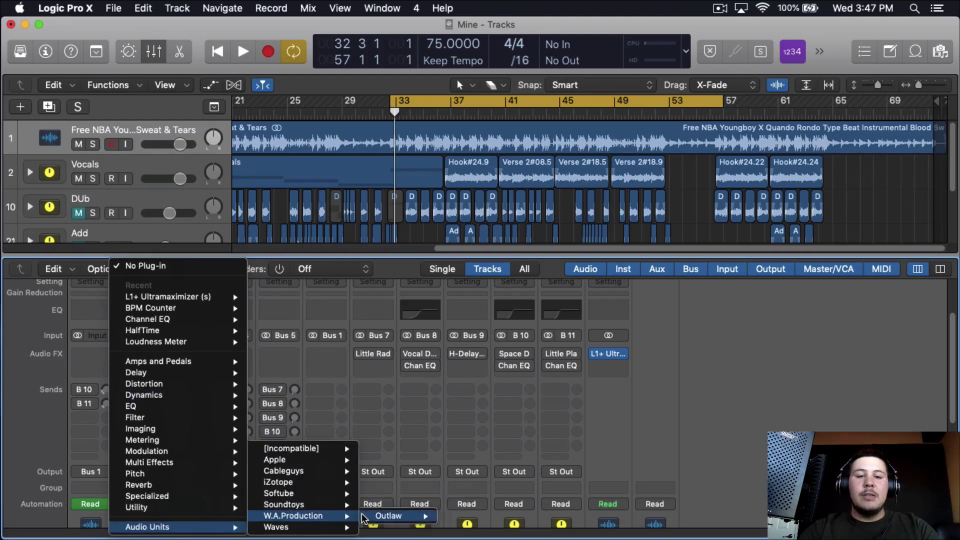
mouse_move(395, 516)
left_click(453, 516)
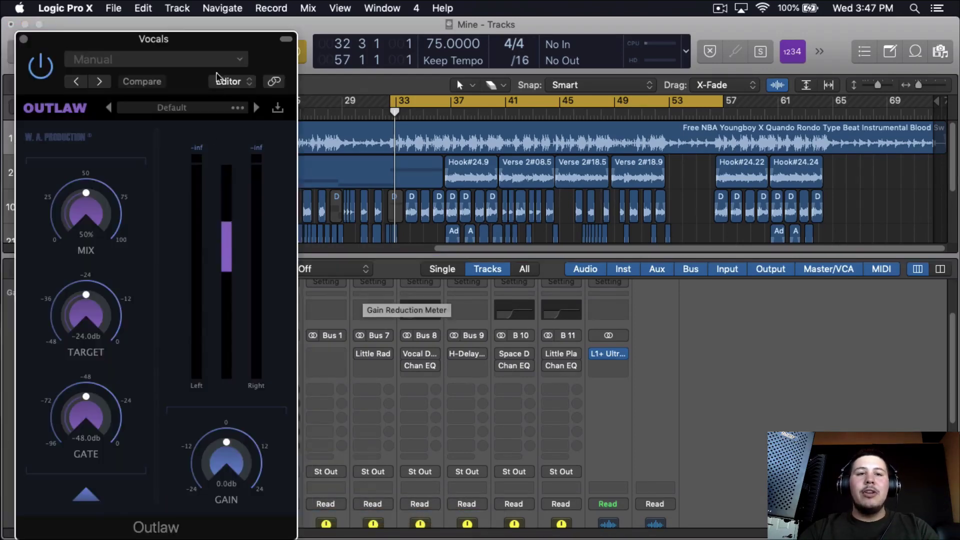
left_click_drag(224, 40, 328, 236)
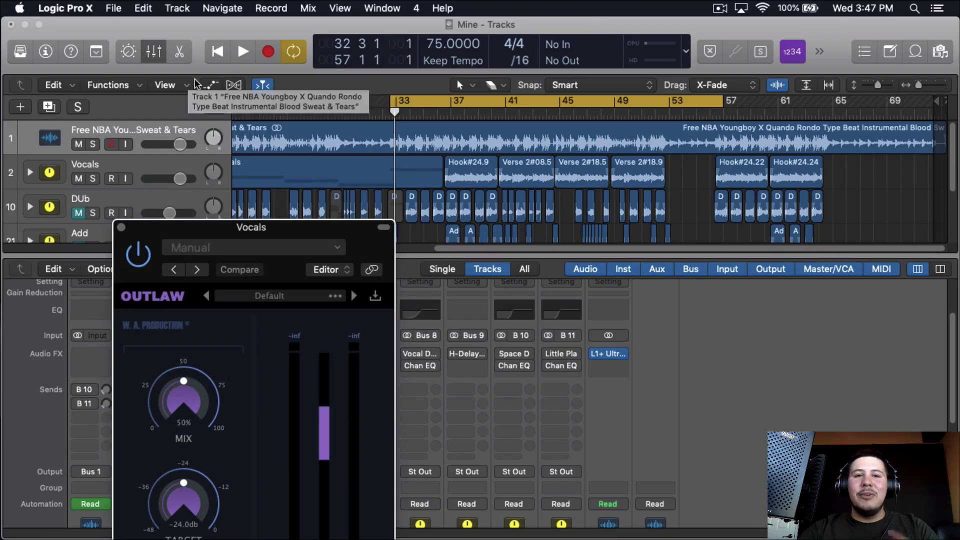
- Show the tracks' volume automation lanes and hide them again
left_click(210, 85)
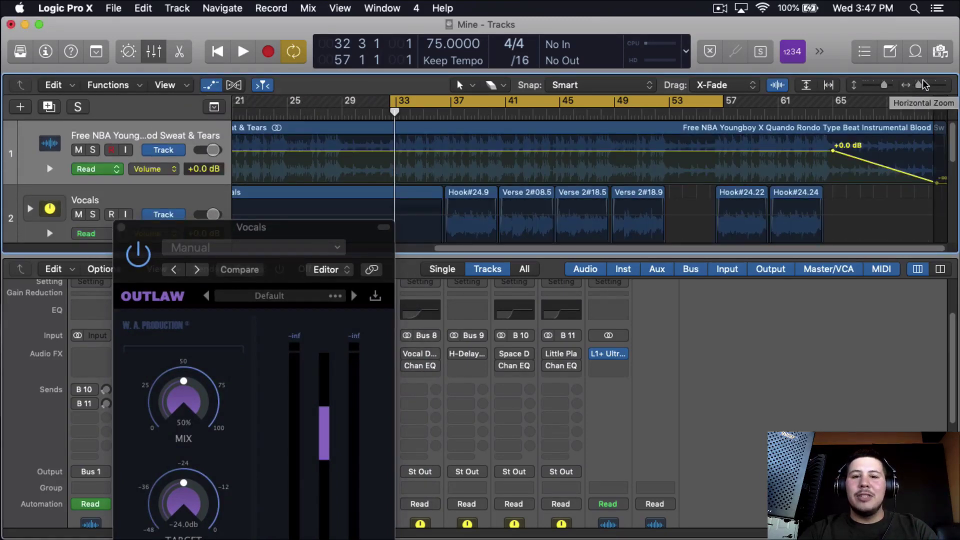
left_click_drag(917, 86, 920, 86)
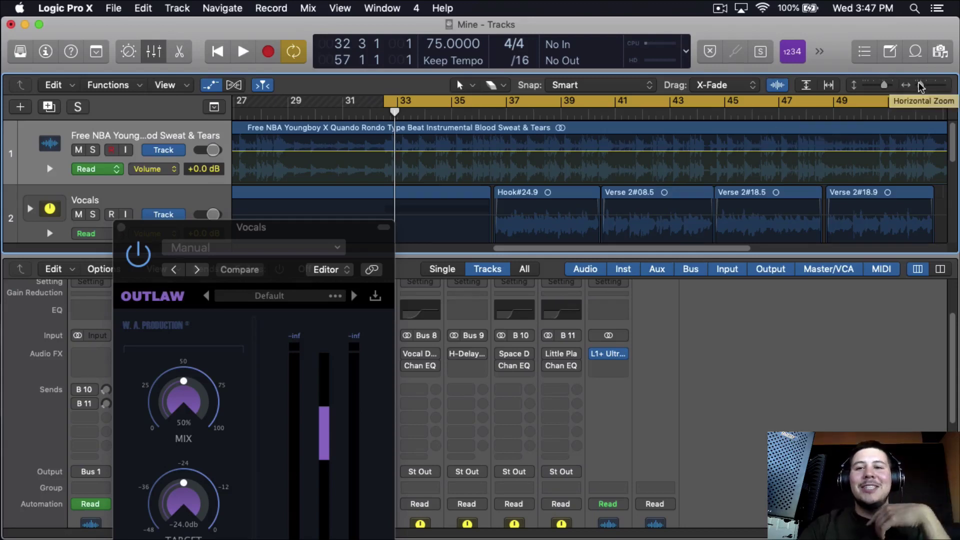
left_click_drag(920, 85, 917, 85)
left_click_drag(160, 235, 216, 117)
key("a")
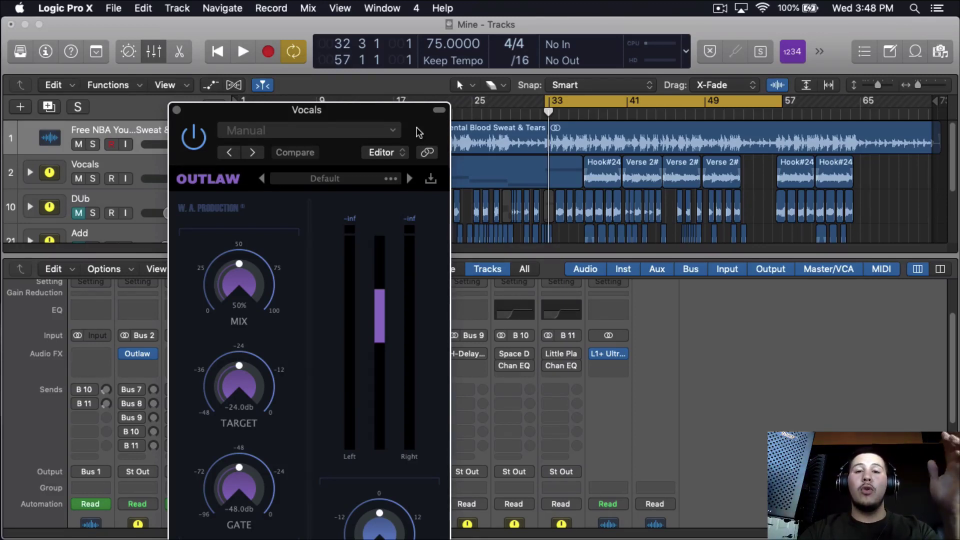
- Play the vocals with the beat through Outlaw at its default settings, and close the plug-in window
left_click_drag(419, 132, 442, 115)
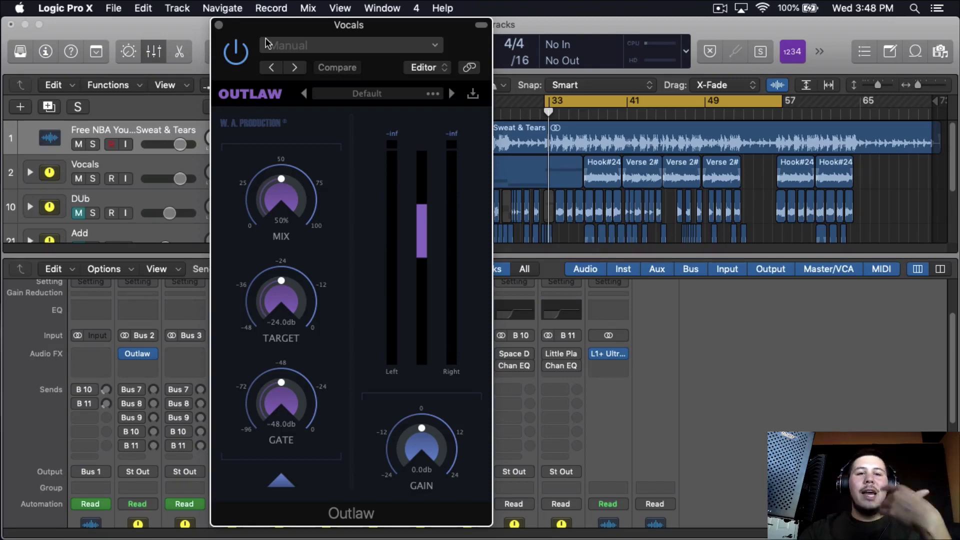
key("space")
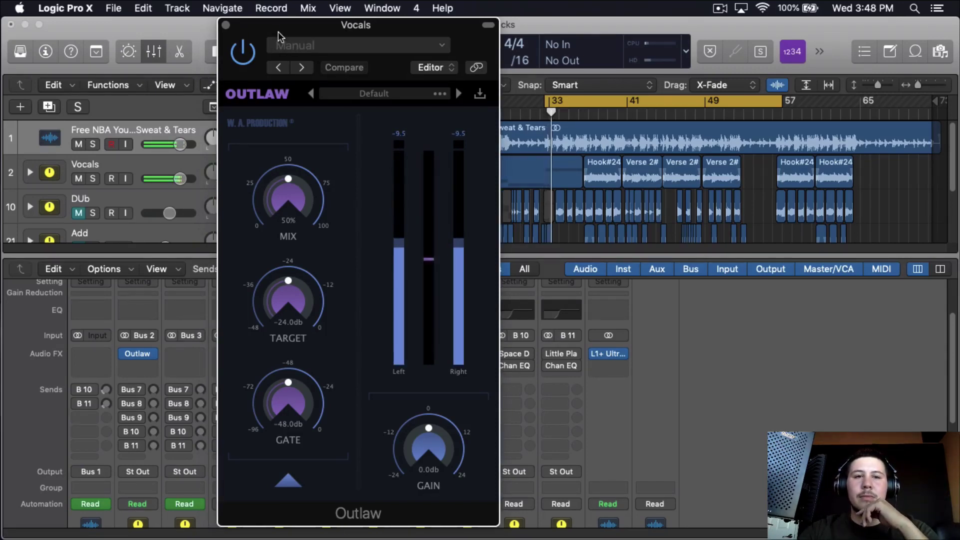
left_click_drag(278, 36, 300, 36)
scroll(120, 167, "down", 3)
scroll(120, 167, "up", 3)
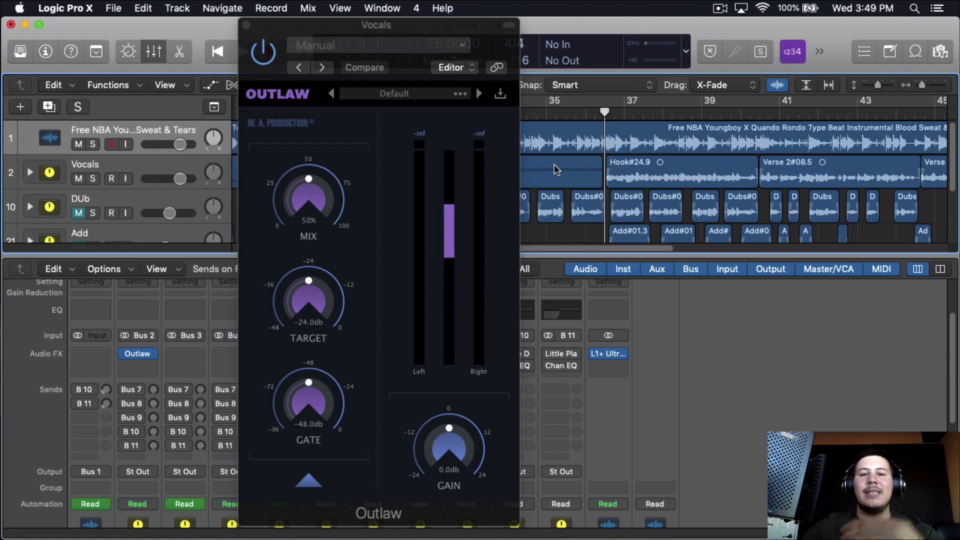
left_click(246, 25)
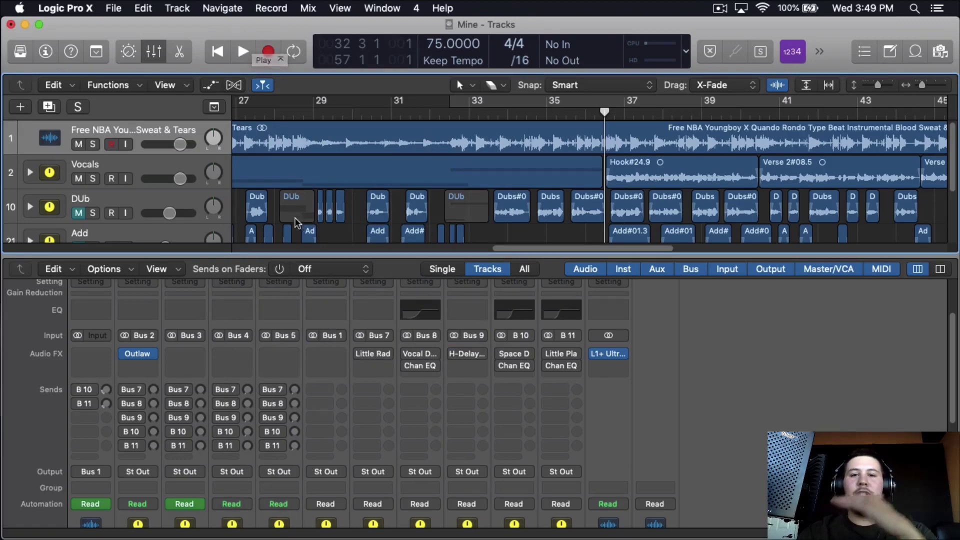
- Insert the Waves RVox (s) plug-in below Outlaw on the Vocals channel
left_click(137, 365)
mouse_move(163, 424)
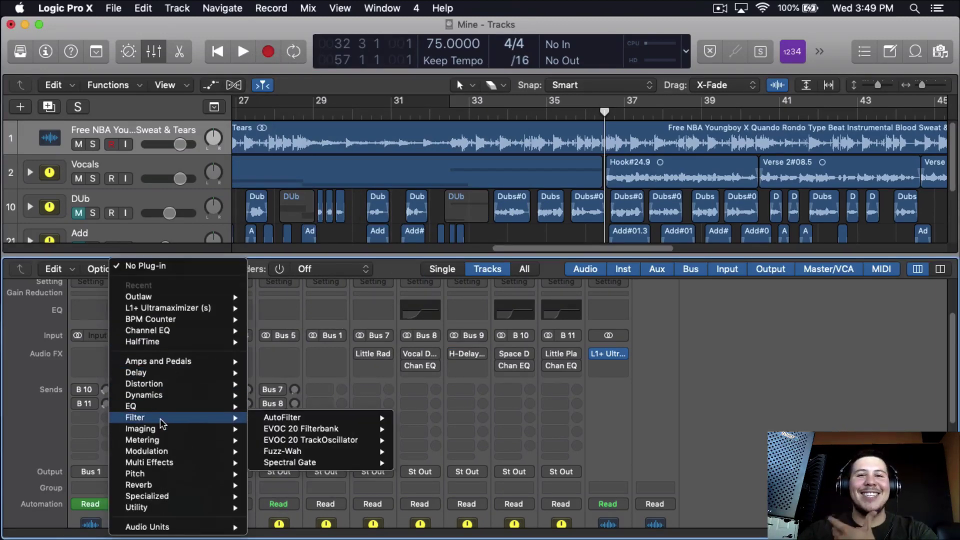
mouse_move(172, 526)
mouse_move(279, 527)
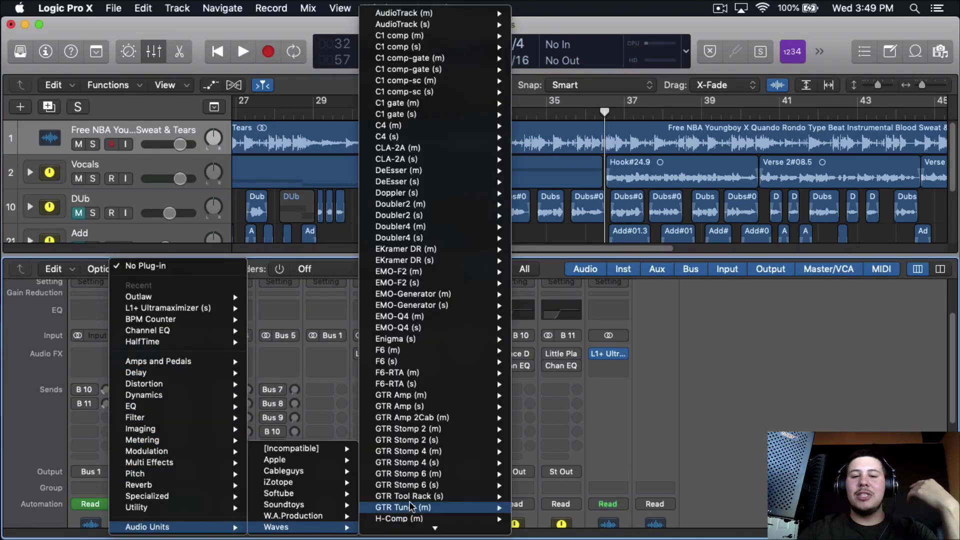
scroll(450, 480, "down", 15)
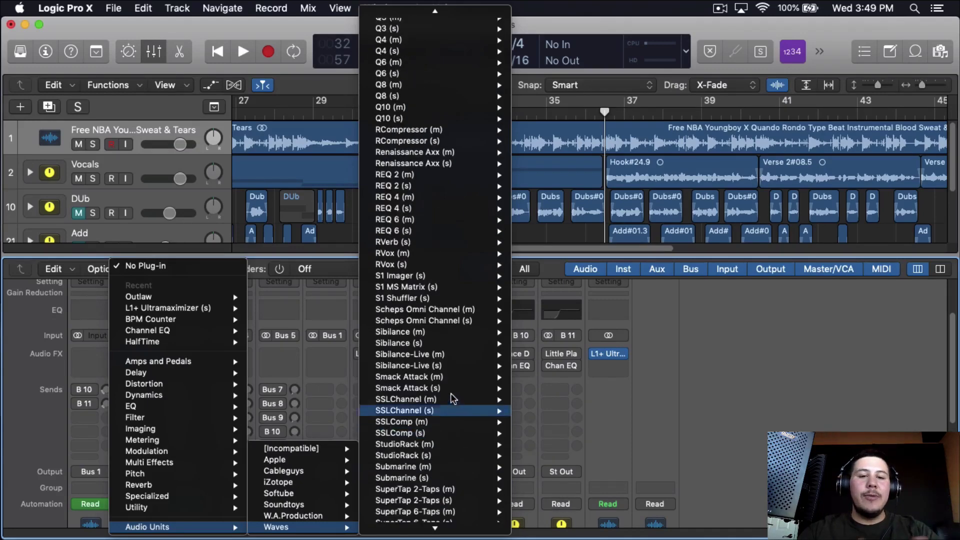
scroll(451, 385, "down", 10)
mouse_move(450, 374)
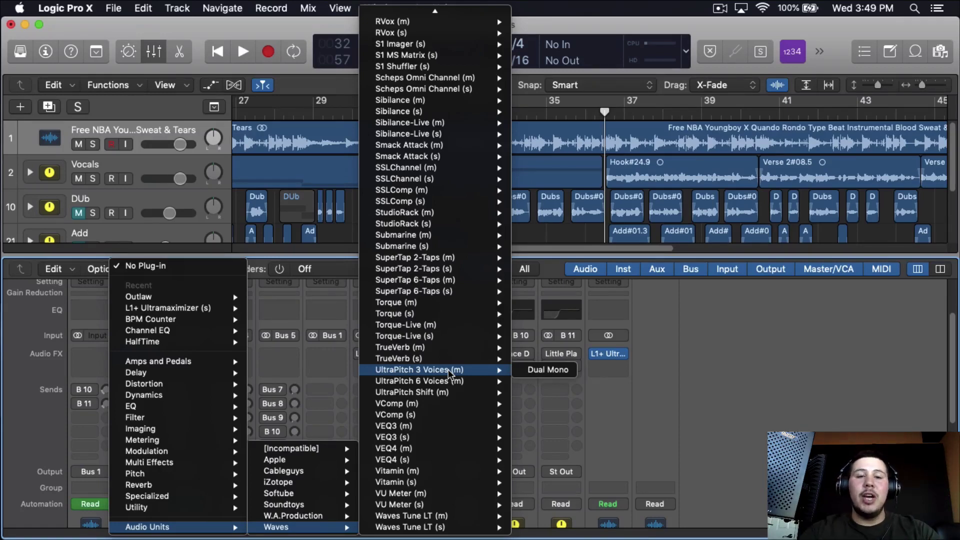
scroll(442, 395, "up", 4)
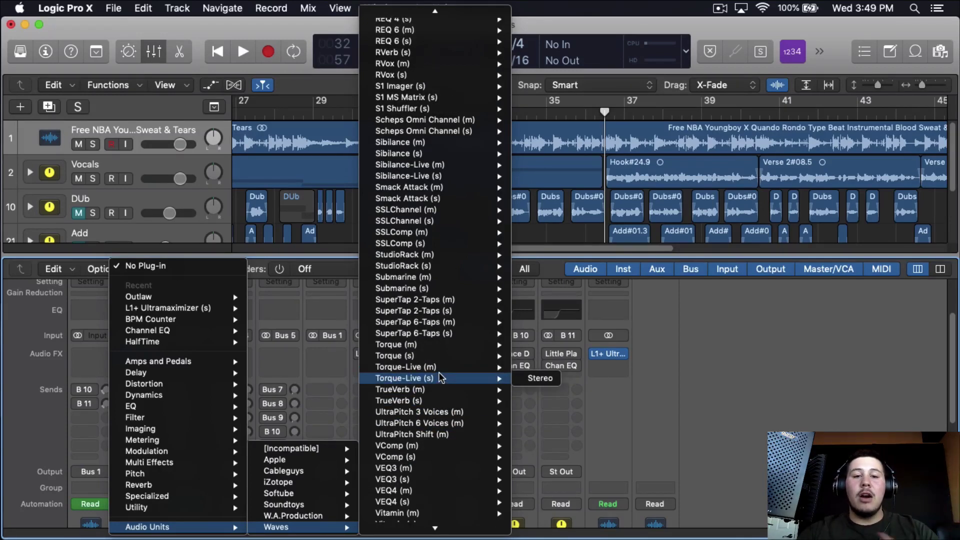
scroll(442, 150, "up", 4)
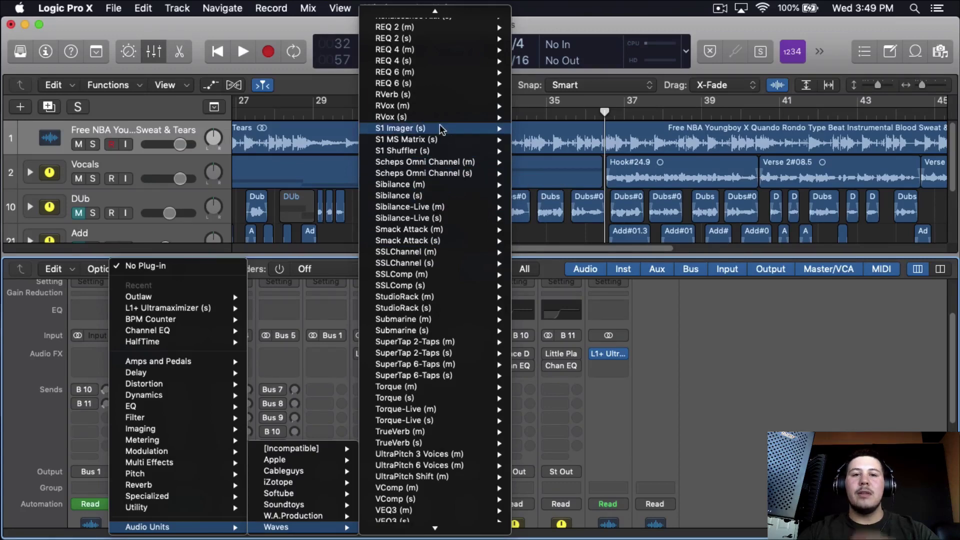
mouse_move(465, 118)
left_click(532, 118)
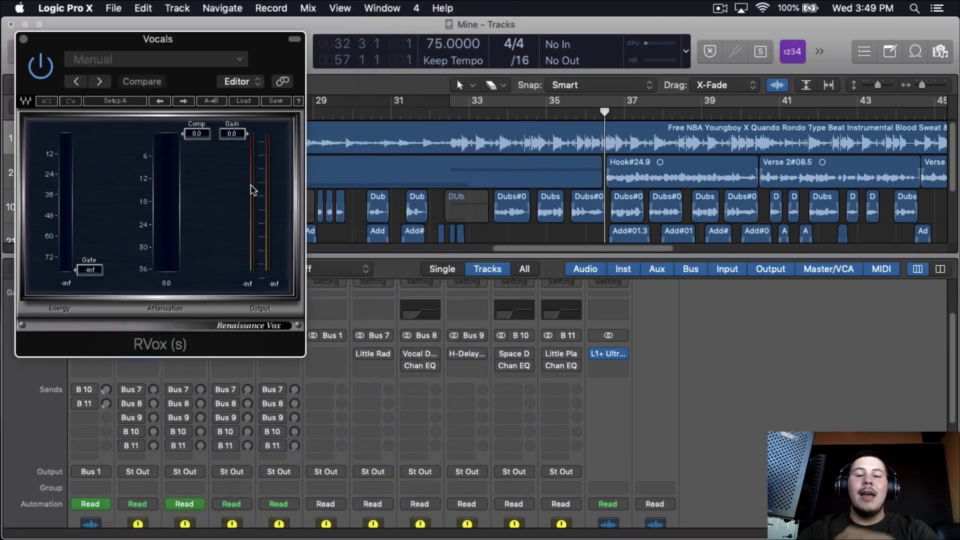
left_click_drag(266, 56, 309, 60)
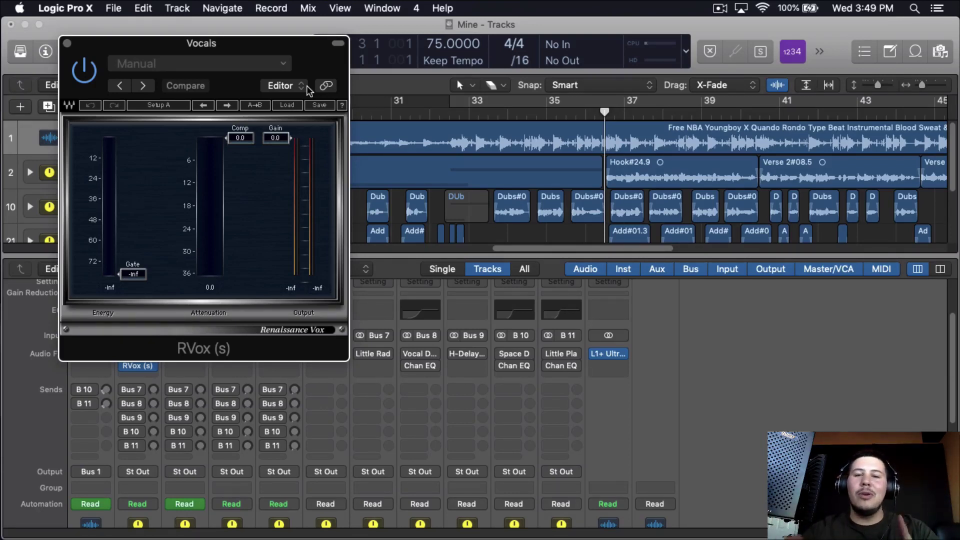
- Set the RVox Comp threshold to -2.0 while playing the hook vocals
left_click_drag(247, 191, 269, 98)
key("space")
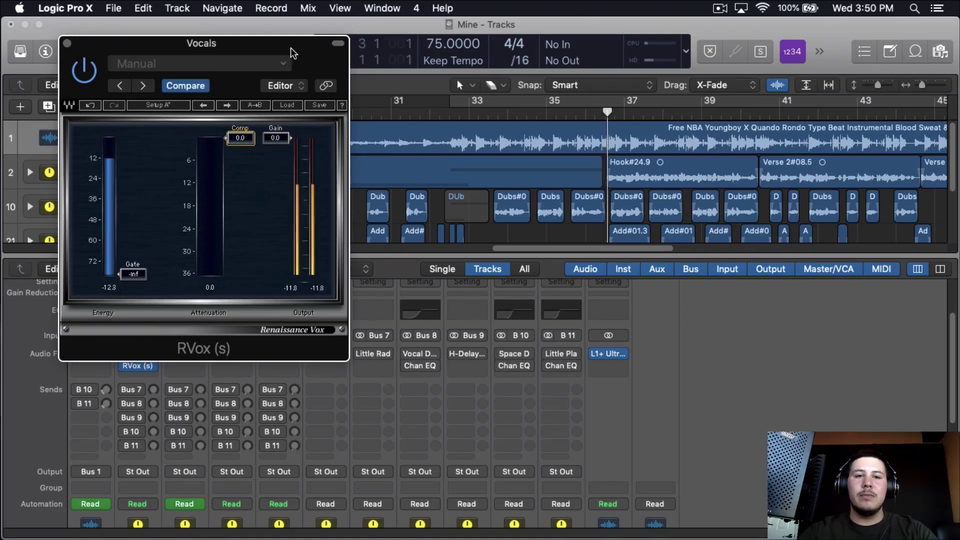
left_click_drag(291, 48, 342, 64)
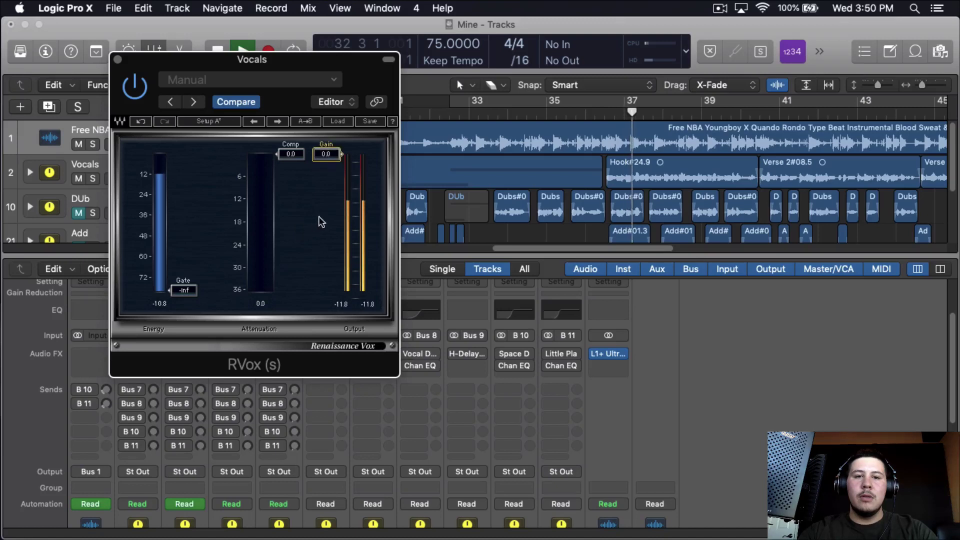
scroll(296, 230, "down", 10)
scroll(296, 231, "up", 8)
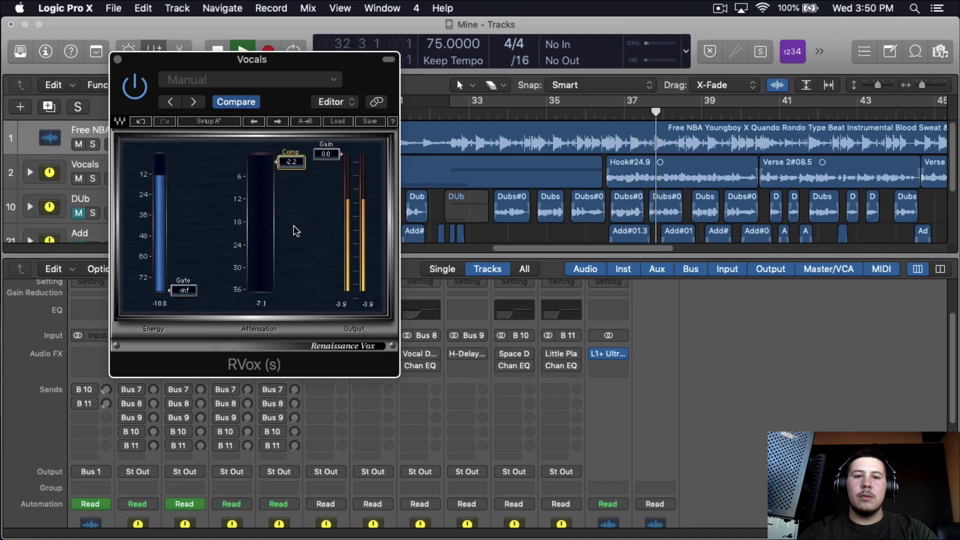
scroll(296, 231, "up", 2)
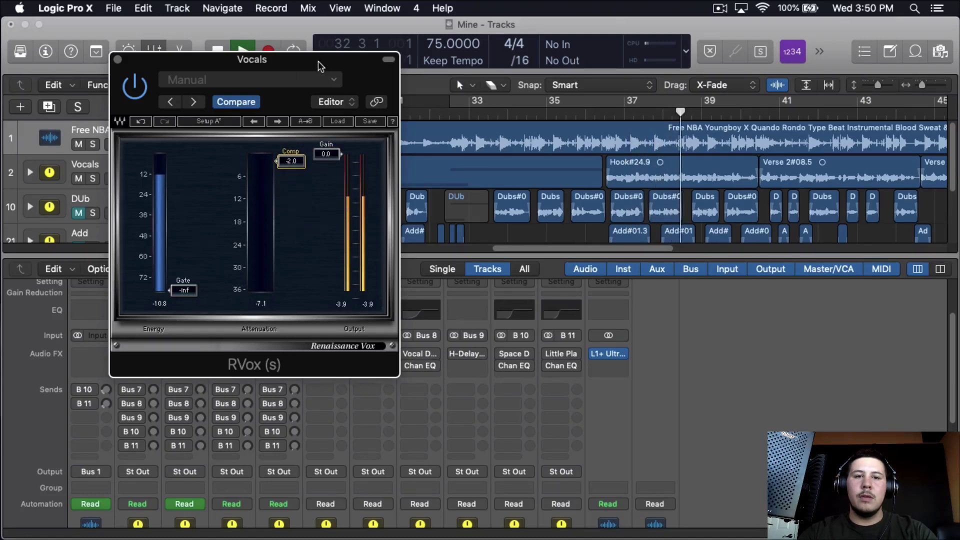
left_click_drag(320, 66, 397, 163)
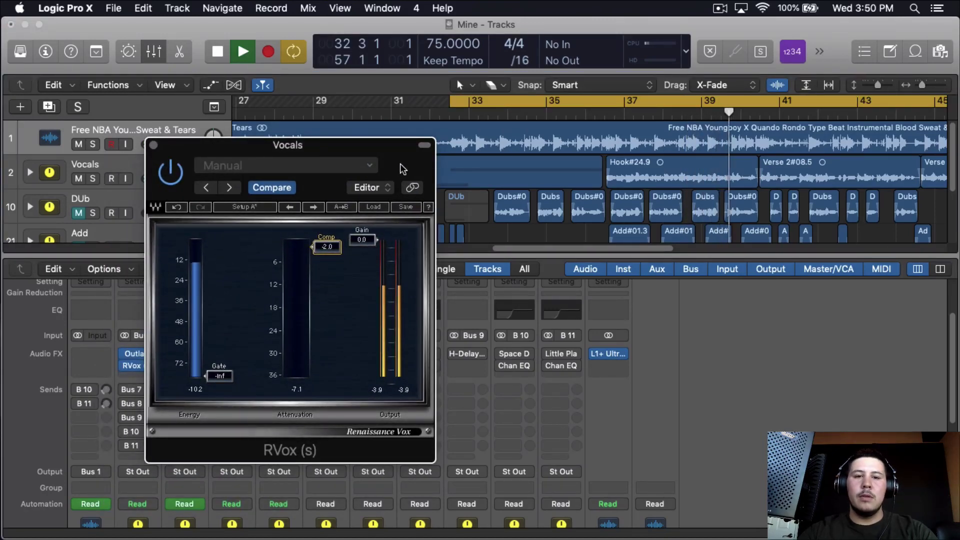
- Turn off cycle playback, play the hook vocals through RVox, and close the RVox window
left_click_drag(402, 169, 404, 167)
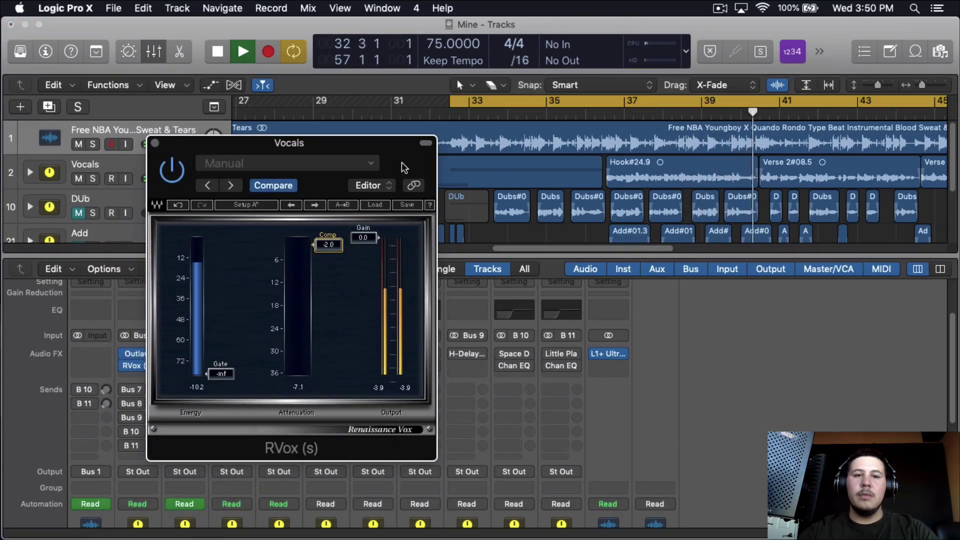
key("space")
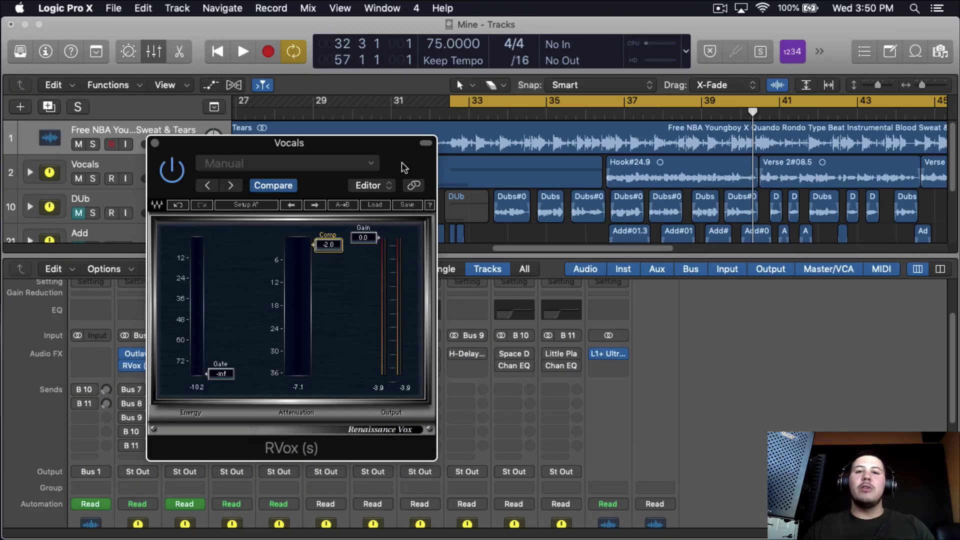
left_click(662, 112)
left_click(662, 101)
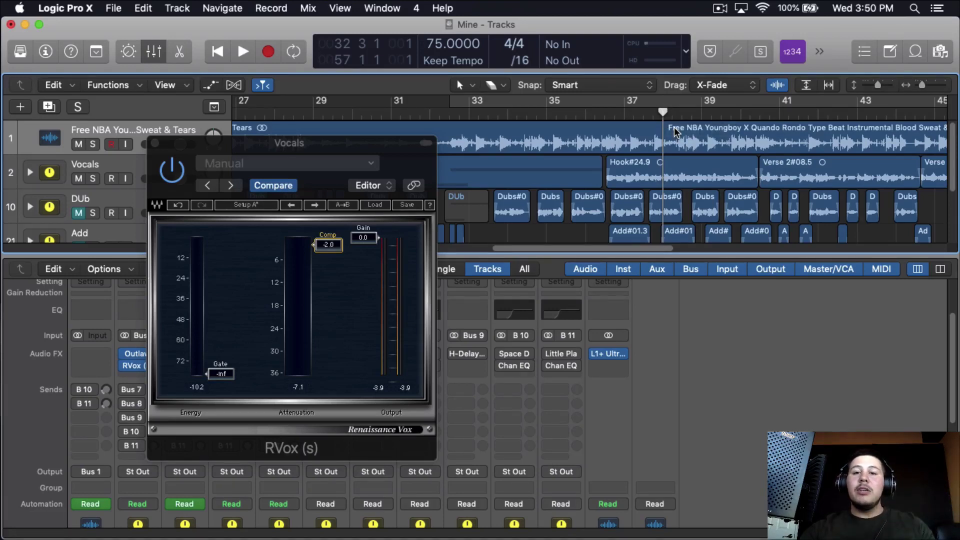
key("space")
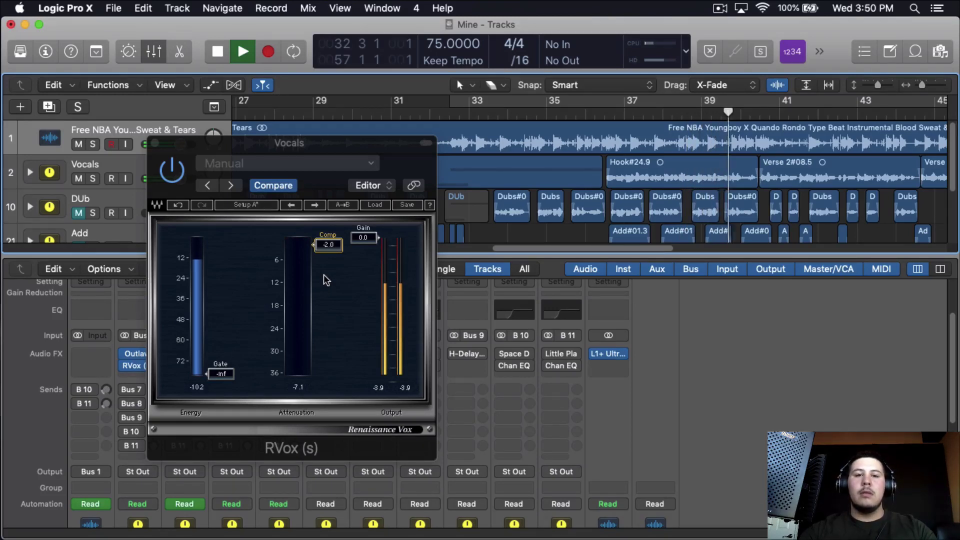
key("space")
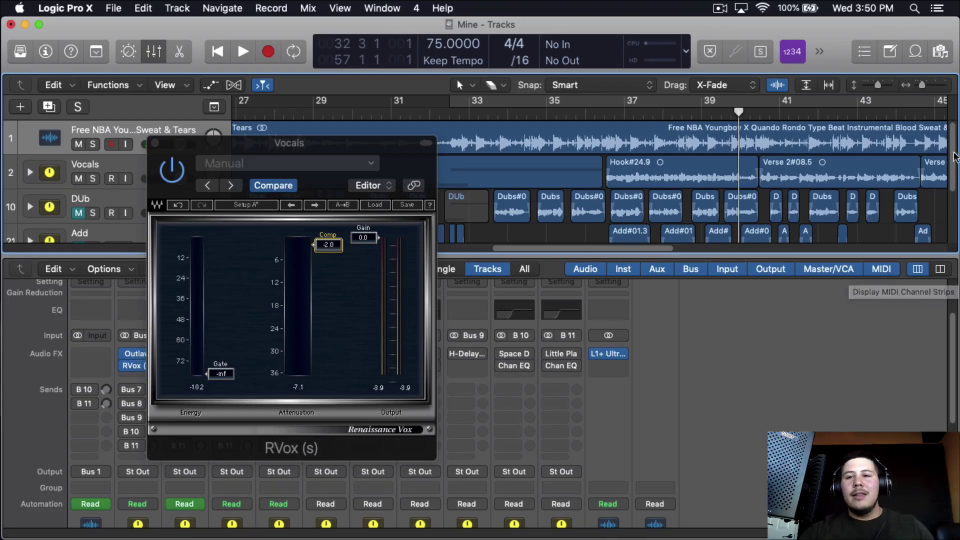
left_click(938, 87)
left_click(938, 88)
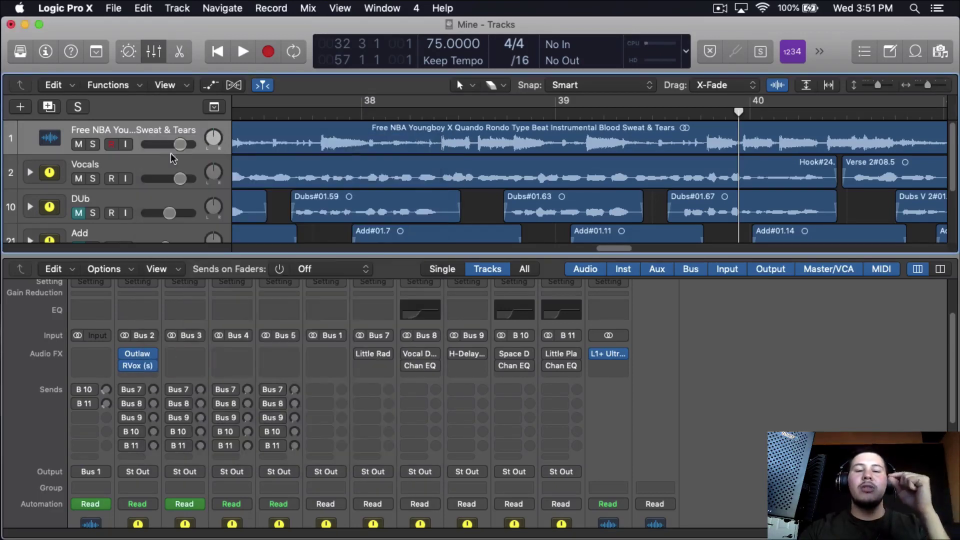
left_click(155, 143)
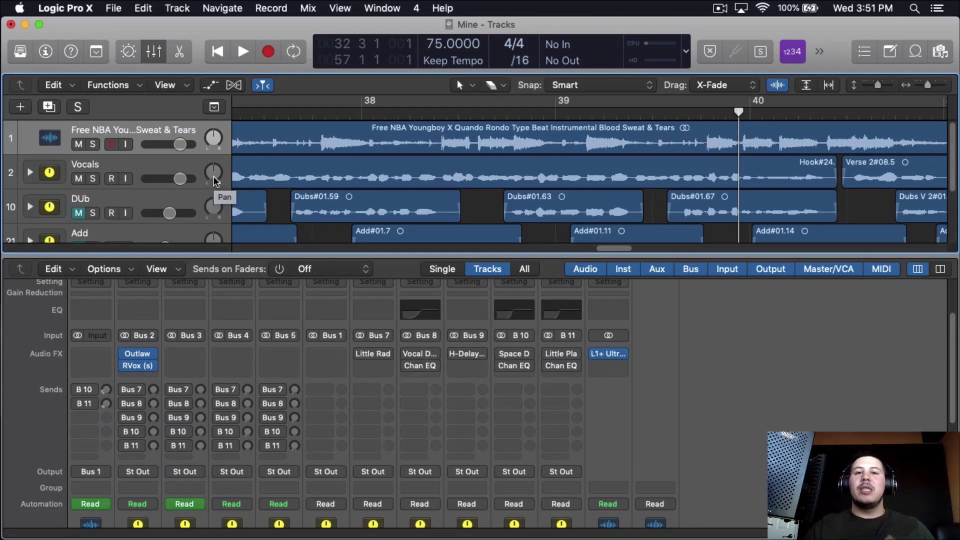
- Insert a Channel EQ below RVox on the Vocals channel
left_click(140, 376)
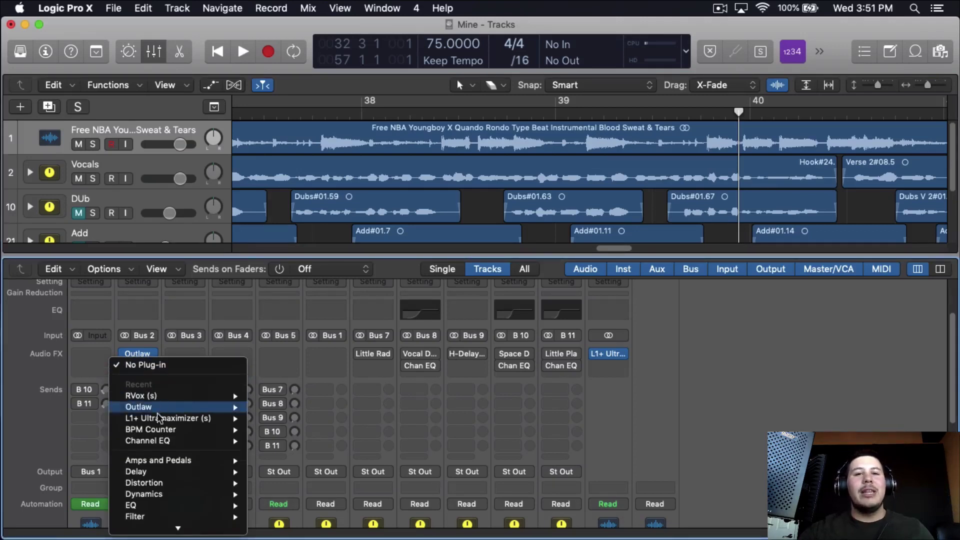
mouse_move(196, 412)
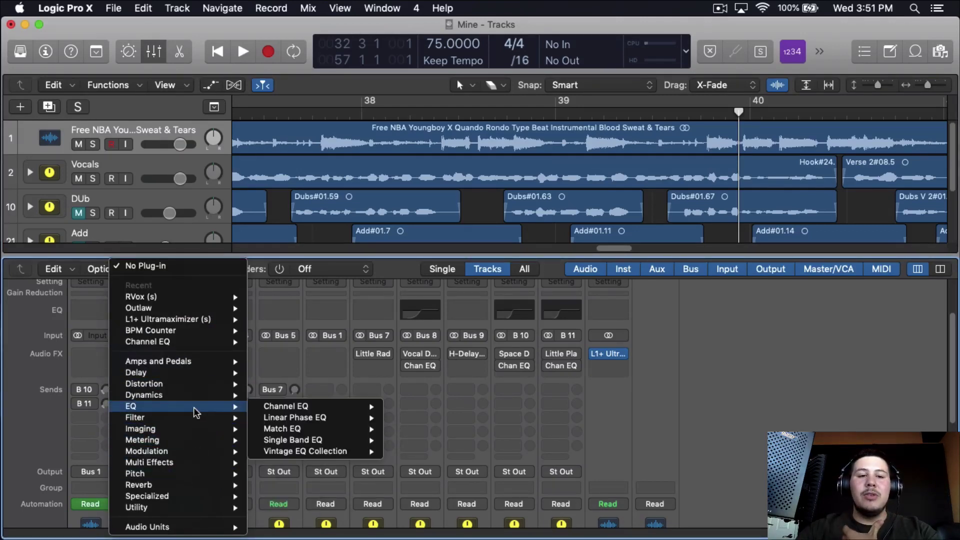
mouse_move(300, 406)
left_click(413, 406)
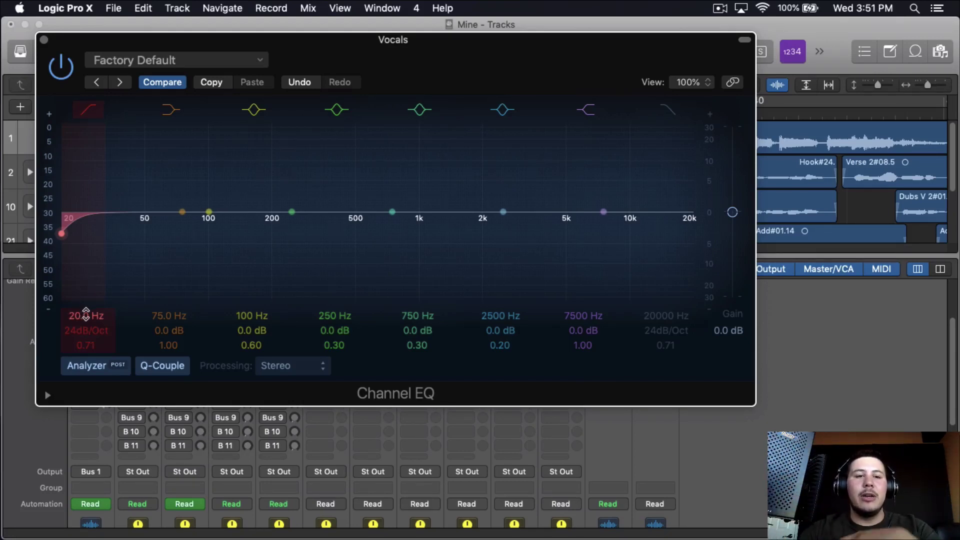
- Set the Channel EQ low cut to 120 Hz at 12dB/Oct and adjust the analyzer's display range
left_click_drag(83, 315, 98, 336)
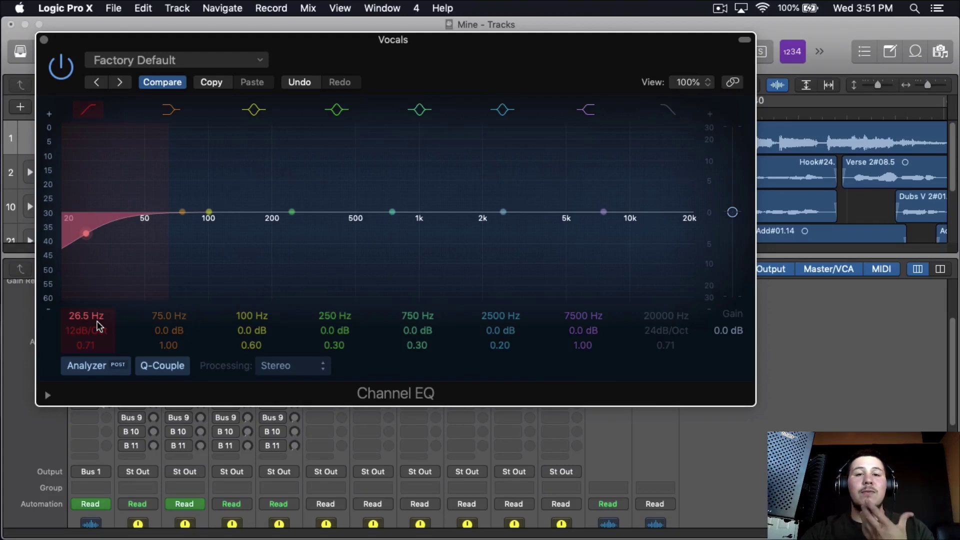
mouse_move(98, 326)
left_mouse_down()
mouse_move(98, 286)
mouse_move(98, 306)
left_mouse_up()
left_click_drag(46, 287, 59, 223)
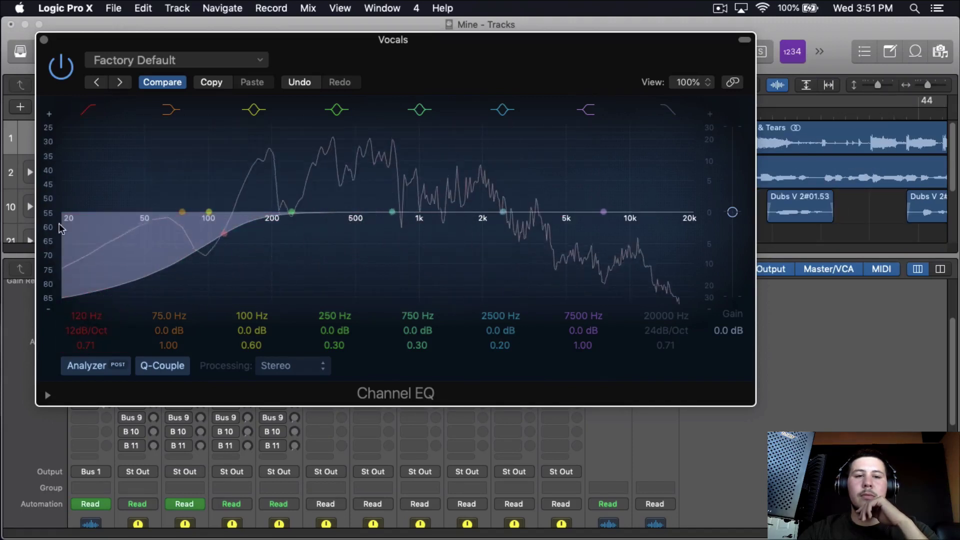
left_click_drag(48, 273, 47, 321)
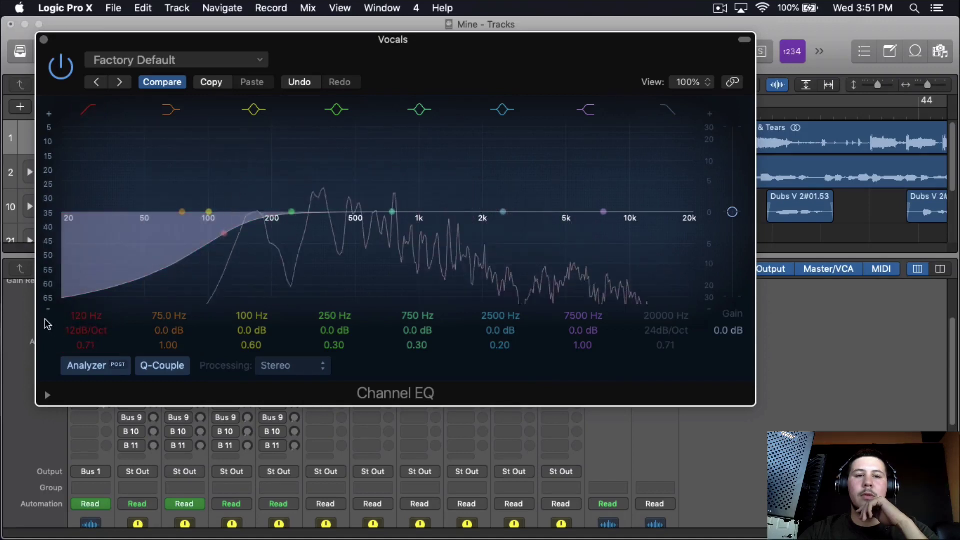
- Cut 1.5 dB at 395 Hz with Q 2.00 and set the high shelf to +1.5 dB at 5300 Hz with Q 1.10
left_click_drag(334, 345, 334, 291)
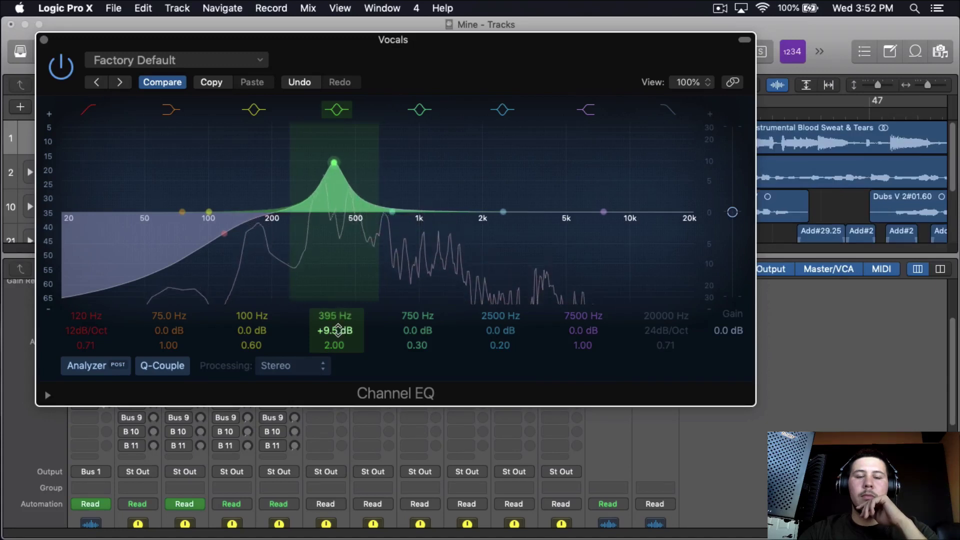
left_click_drag(334, 330, 335, 354)
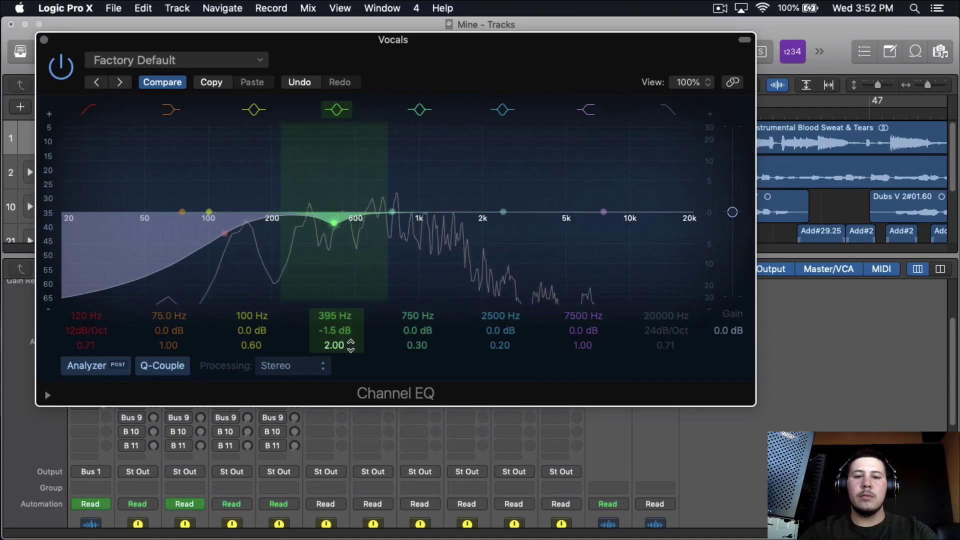
mouse_move(583, 331)
left_mouse_down()
mouse_move(583, 276)
mouse_move(585, 370)
mouse_move(585, 333)
left_mouse_up()
left_click_drag(593, 74, 601, 72)
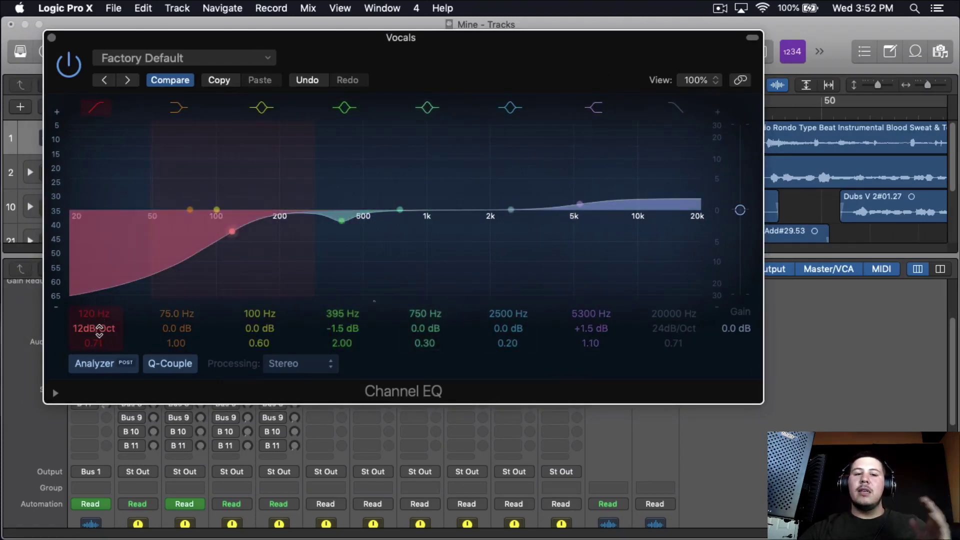
- Try a 48dB/Oct slope on the low cut, return it to 12dB/Oct, and close the Channel EQ
left_click_drag(104, 328, 104, 312)
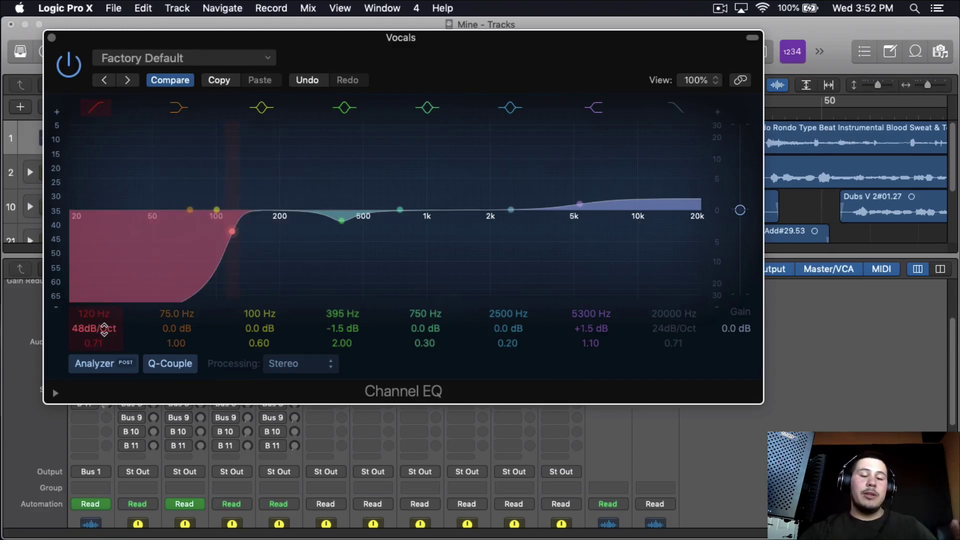
left_click_drag(105, 328, 105, 341)
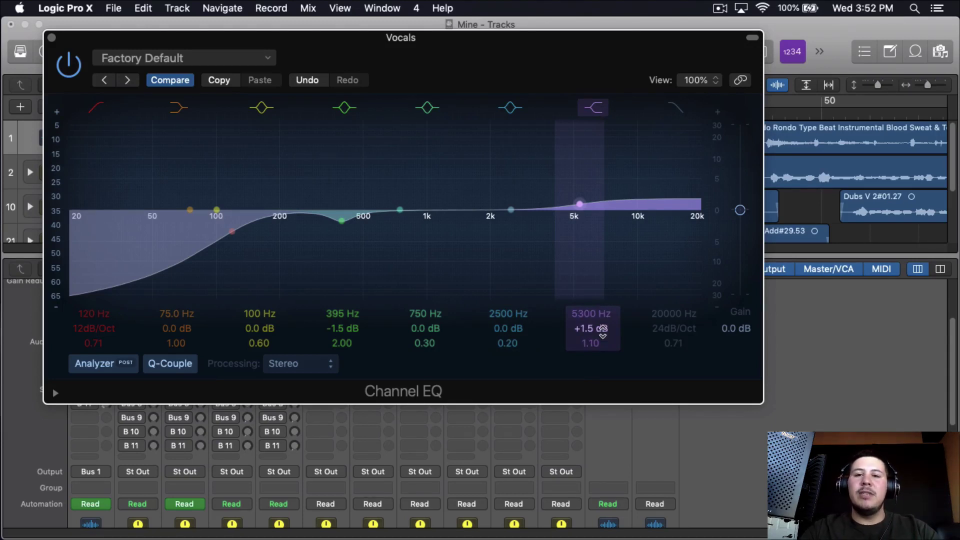
left_click(51, 38)
- Insert the Waves PuigTec EQP1A (s) plug-in below the Channel EQ on the Vocals channel
left_click(147, 366)
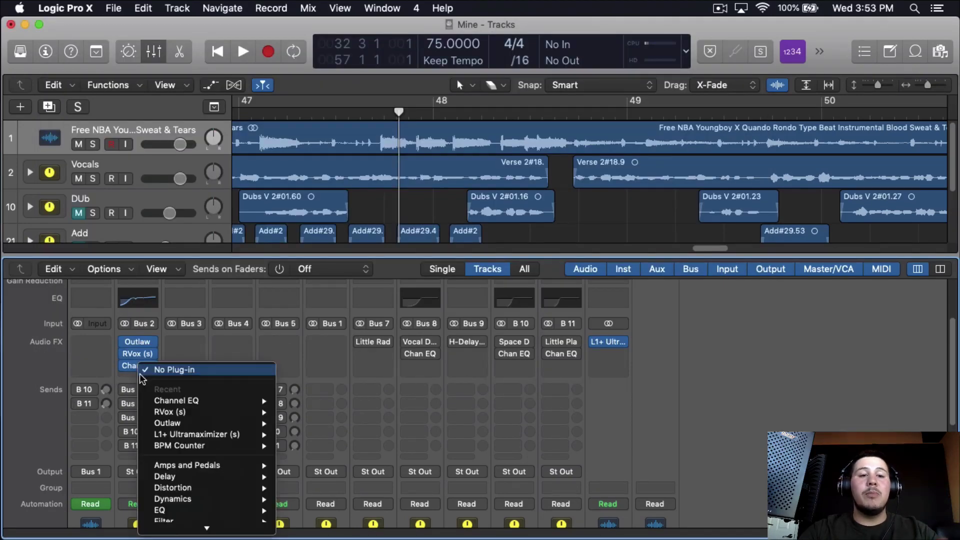
left_click(129, 377)
left_click(129, 374)
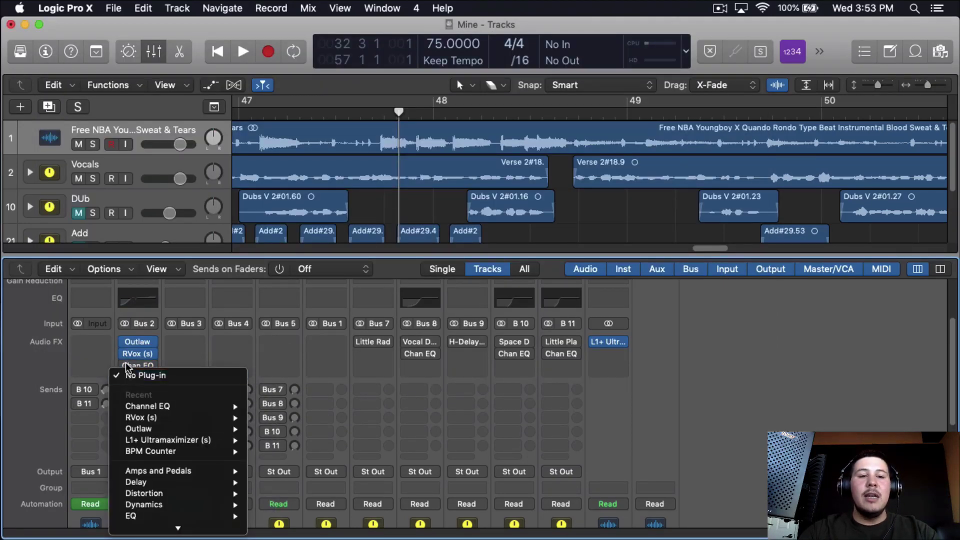
left_click(127, 378)
left_click(127, 375)
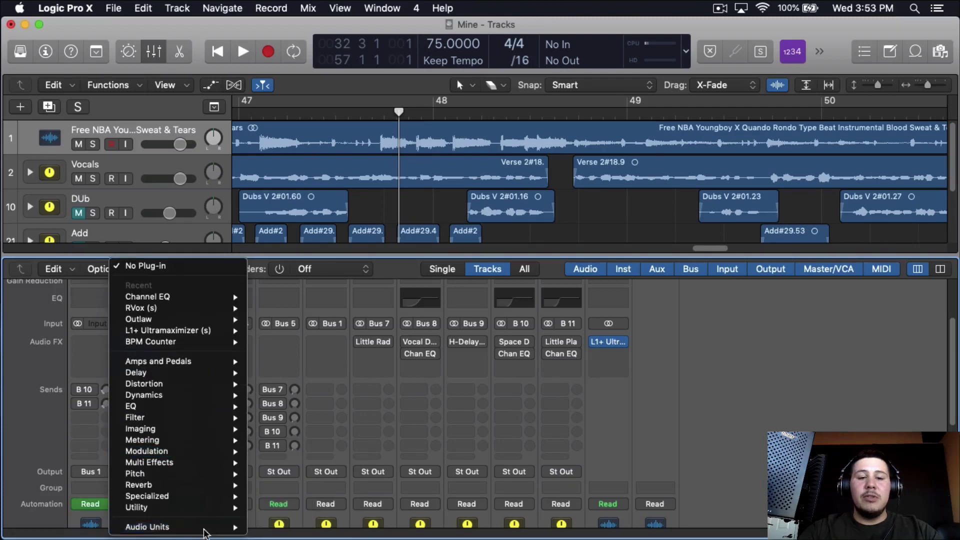
mouse_move(211, 529)
mouse_move(280, 527)
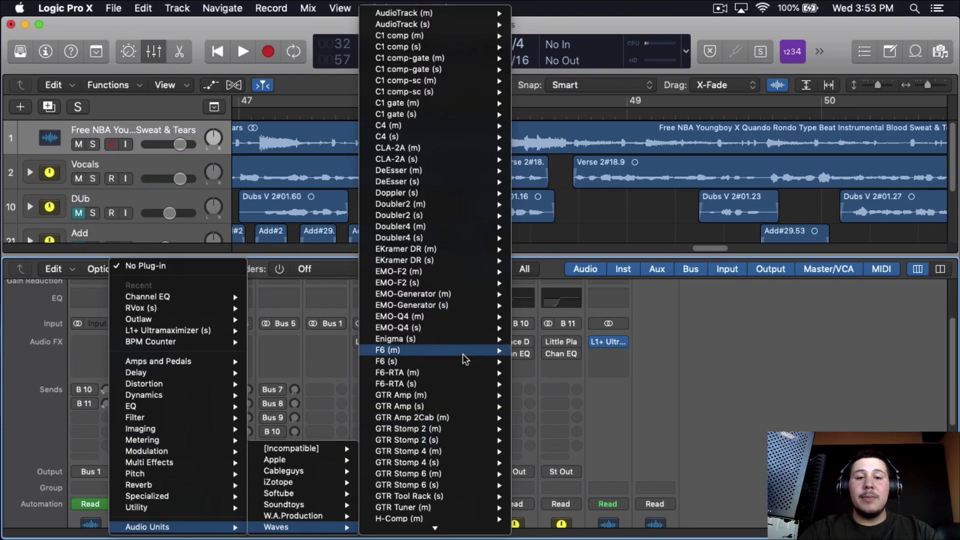
scroll(464, 366, "down", 5)
scroll(462, 361, "down", 3)
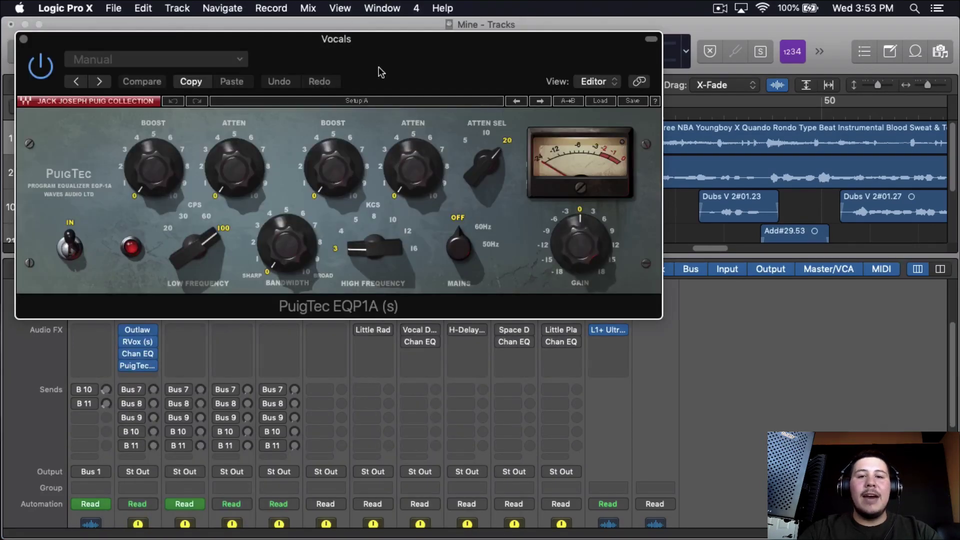
- Insert Logic's Vintage Tube EQ below the PuigTec and arrange both plug-in windows for comparison
left_click_drag(389, 67, 635, 49)
left_click(151, 373)
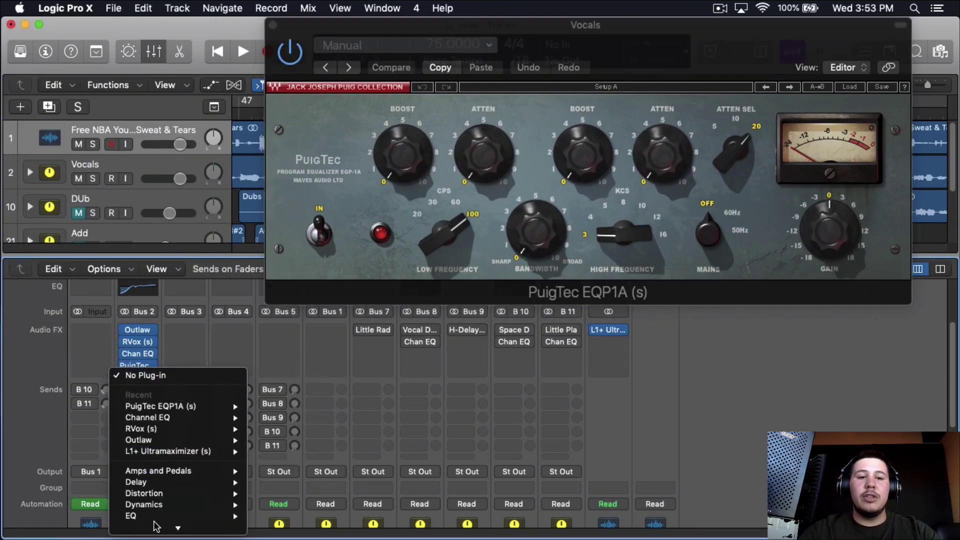
mouse_move(161, 517)
mouse_move(350, 529)
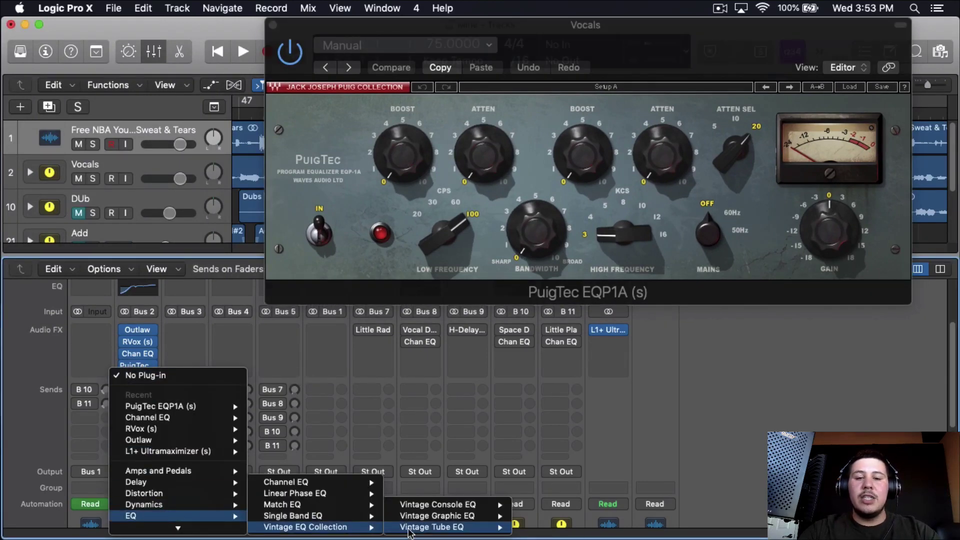
mouse_move(481, 529)
left_click(522, 520)
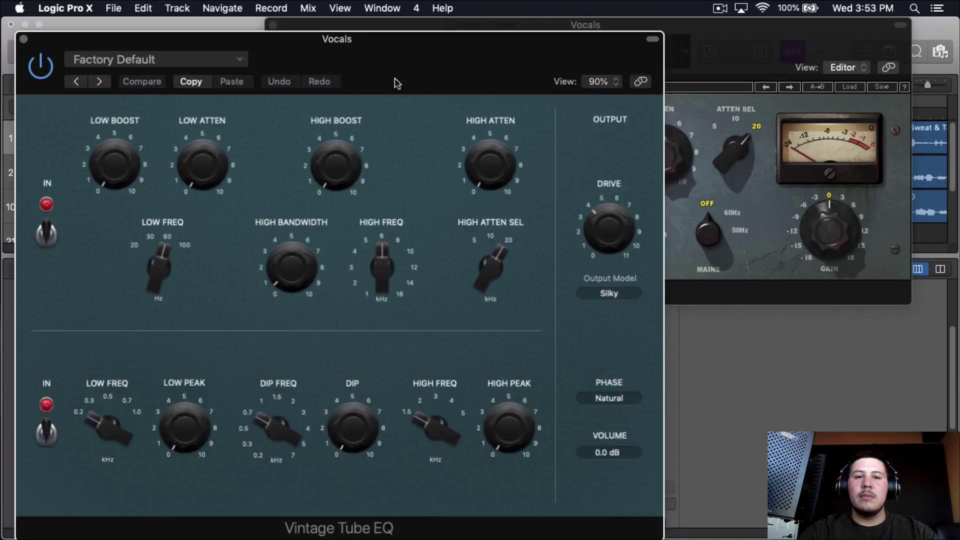
left_click_drag(730, 47, 772, 46)
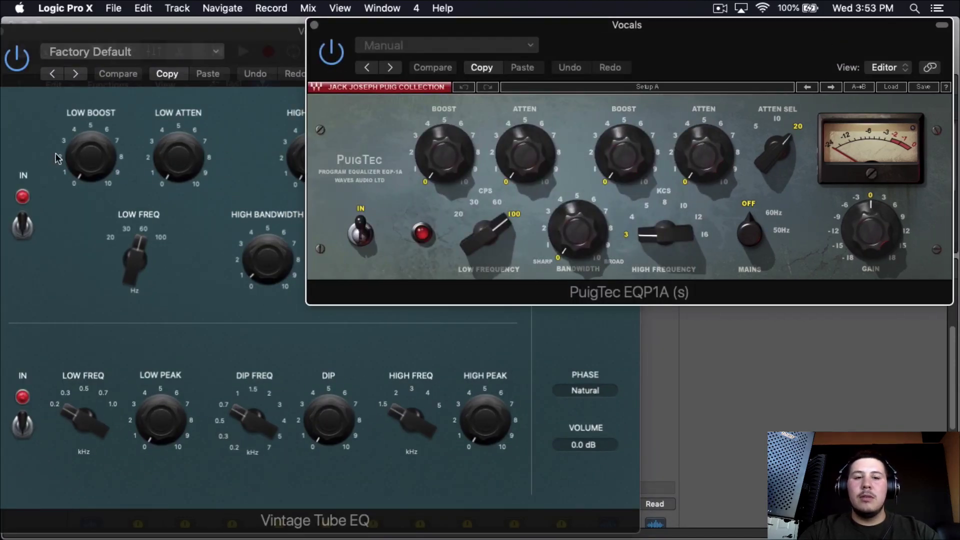
- Try the Vintage Tube EQ with Low Freq at 100 Hz and Low Boost at 8.2, reset the boost, and bypass the plug-in
left_click_drag(136, 269, 139, 262)
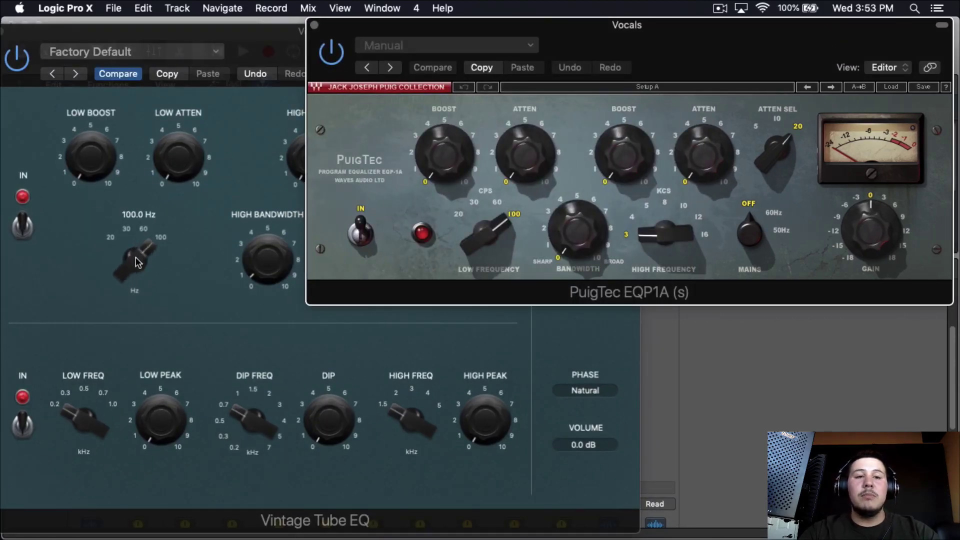
mouse_move(99, 165)
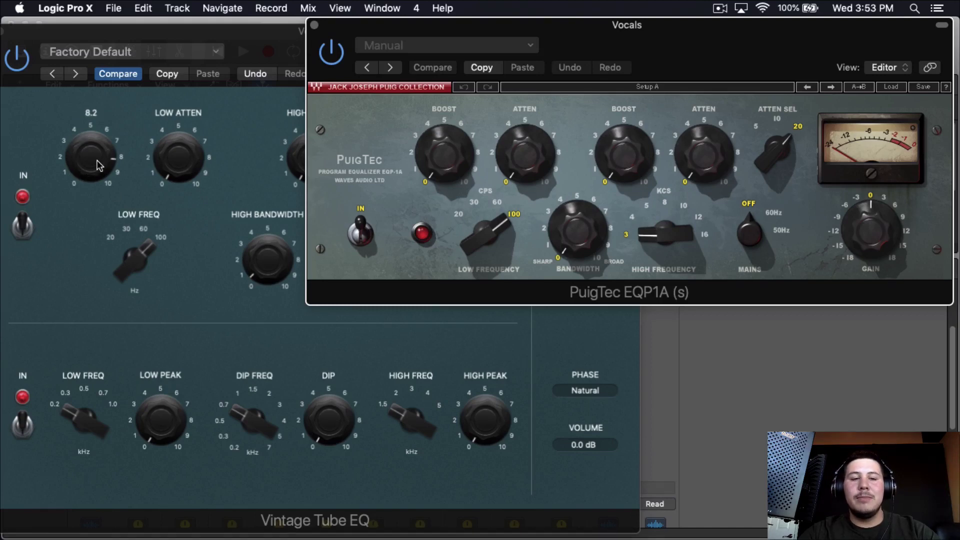
left_click(17, 59)
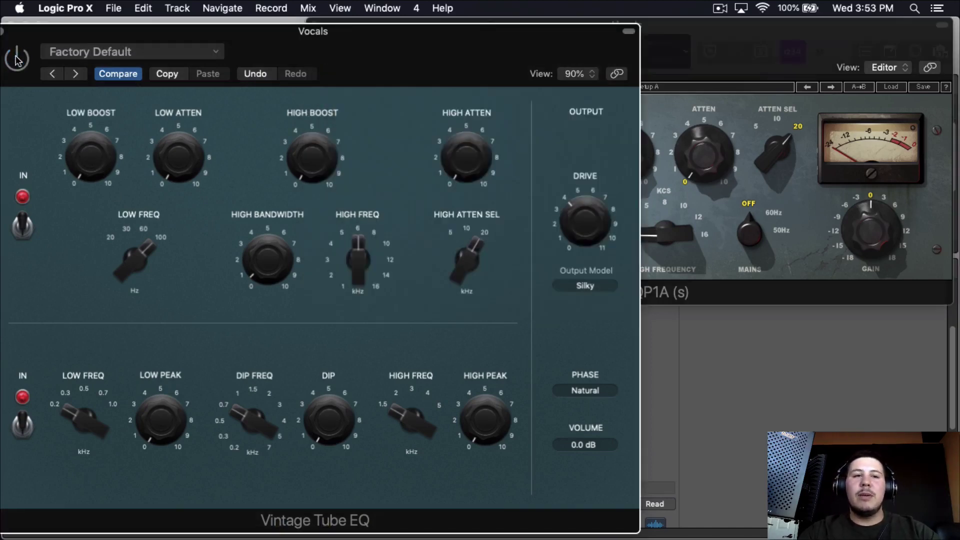
- Close the Vintage Tube EQ and remove it from the Vocals channel
left_click(5, 32)
left_click(161, 365)
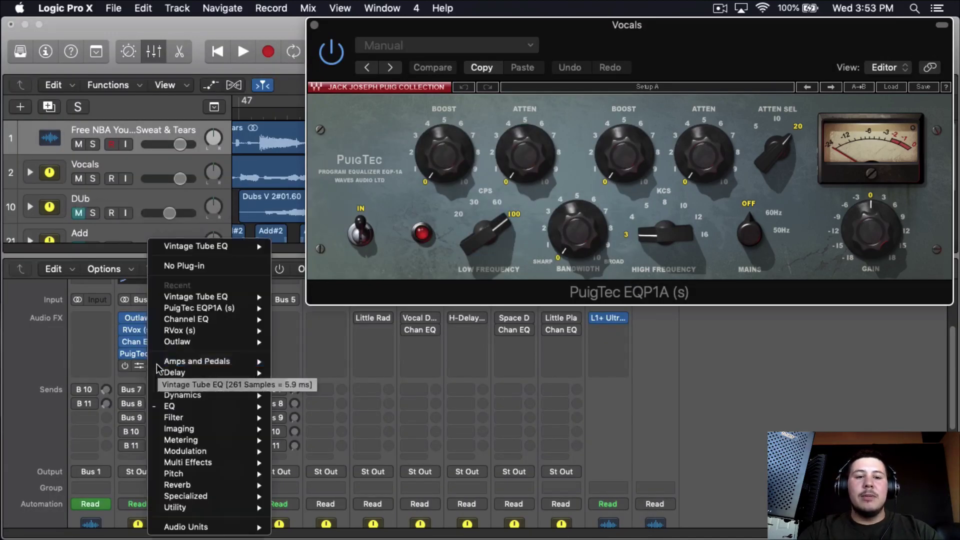
left_click(189, 266)
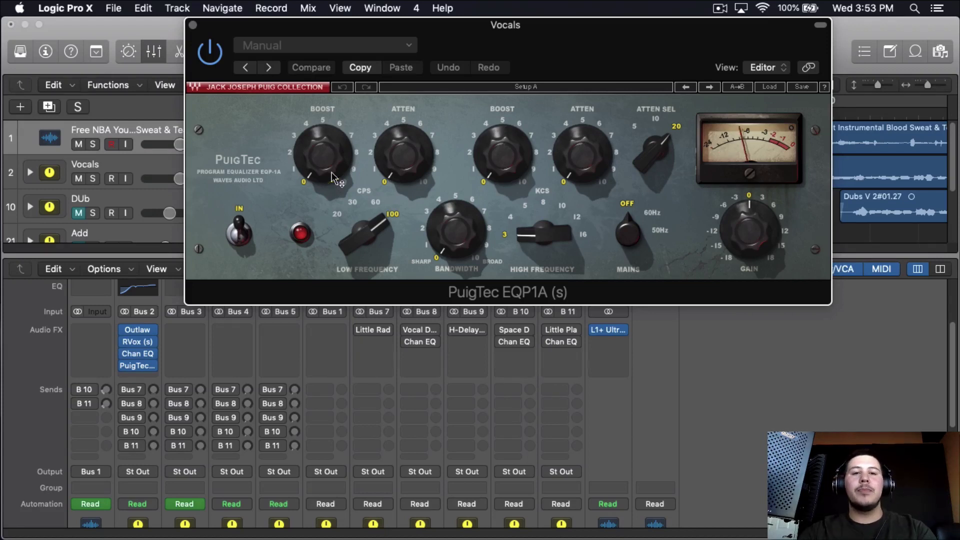
- Set the PuigTec low-frequency Boost to about 3 while playing the vocals with the beat
left_click(335, 179)
mouse_move(334, 176)
left_mouse_down()
mouse_move(339, 153)
mouse_move(329, 158)
left_mouse_up()
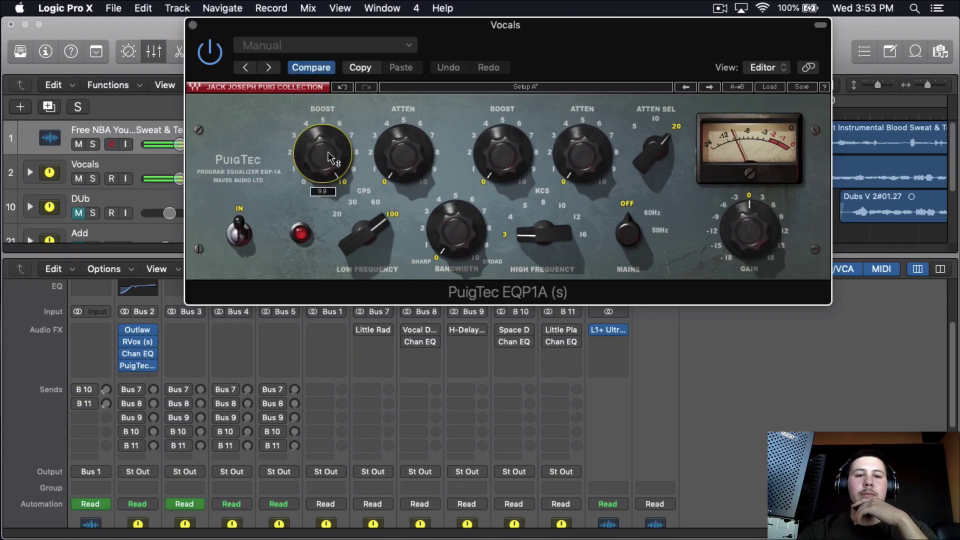
scroll(329, 158, "down", 5)
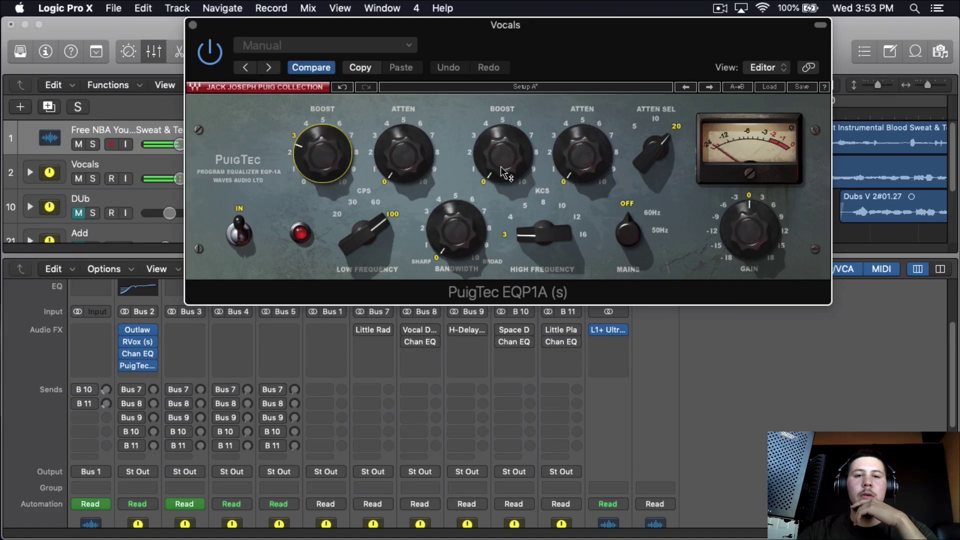
- Set the PuigTec high frequency to 12 kHz and its high-frequency Boost to about 4 during playback
left_click(545, 244)
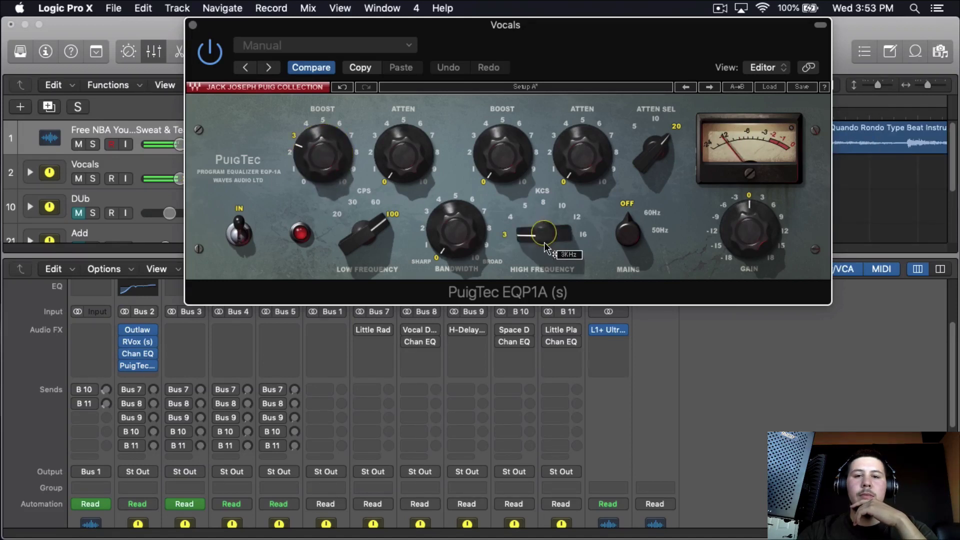
scroll(545, 245, "down", 3)
scroll(545, 245, "up", 2)
scroll(512, 181, "up", 1)
scroll(509, 178, "up", 10)
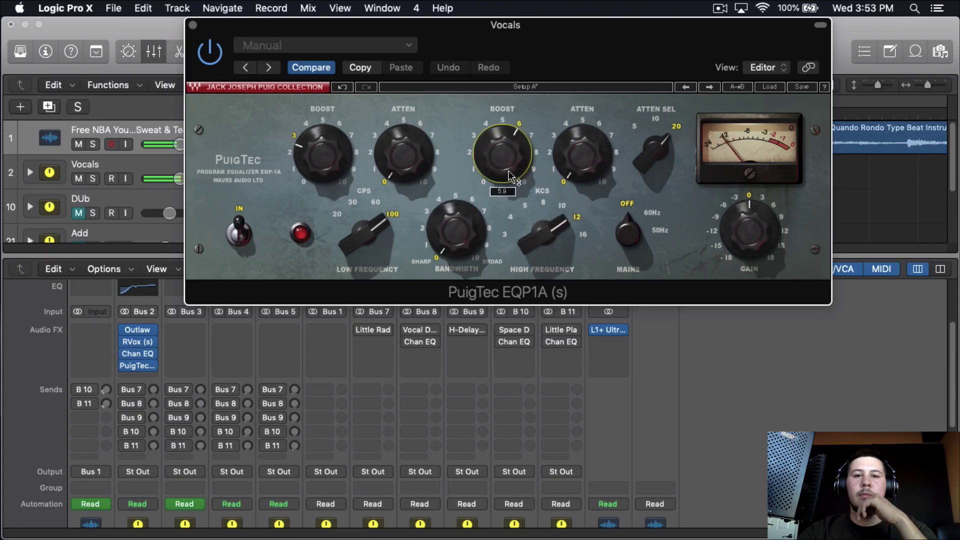
scroll(511, 175, "down", 3)
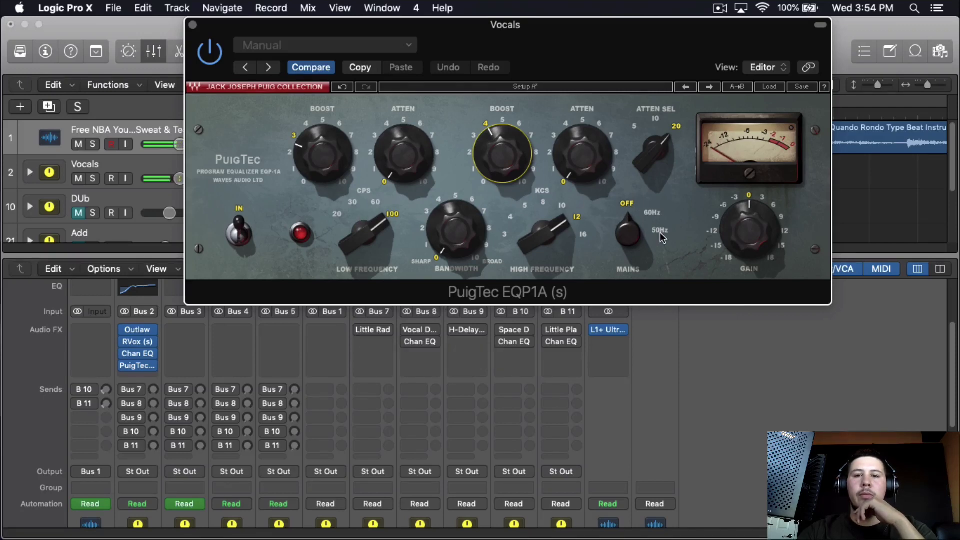
- Turn on cycle mode, audition the looped vocals through the PuigTec, stop playback and close the plug-in window
left_click_drag(609, 39, 615, 195)
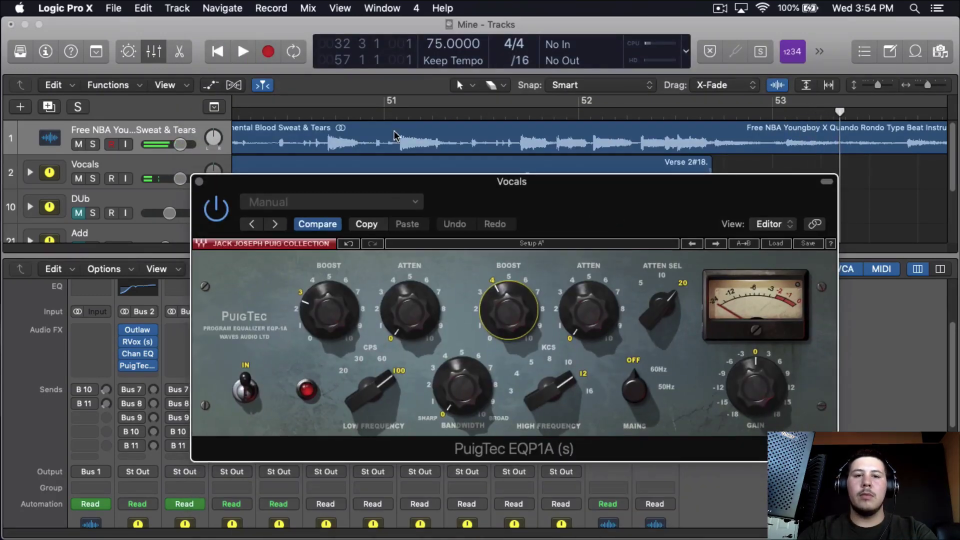
key("space")
left_click_drag(499, 196, 506, 87)
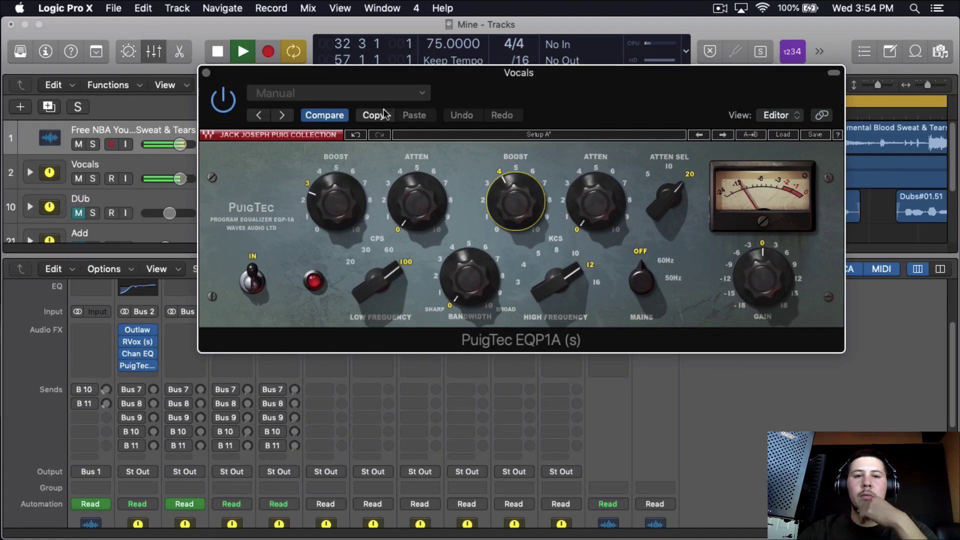
key("space")
left_click(205, 74)
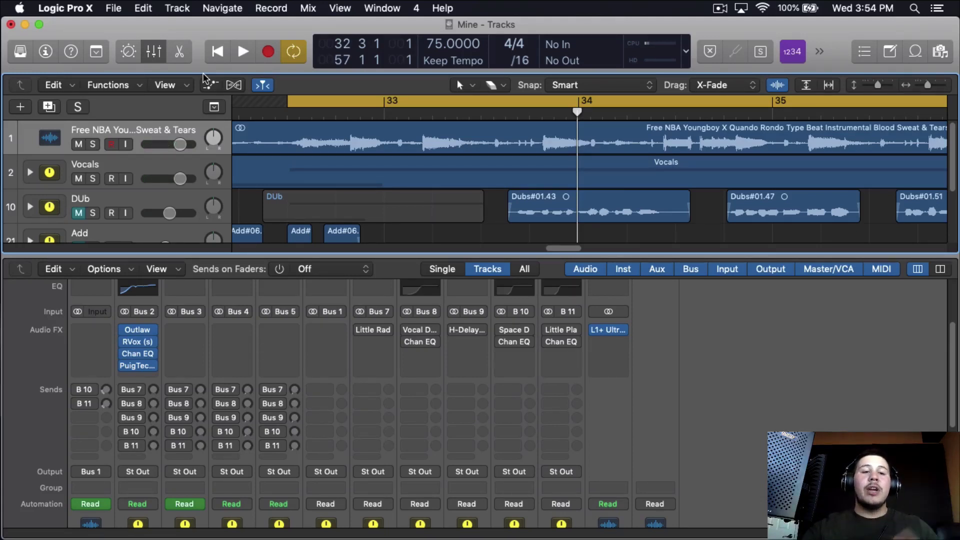
- Insert the Waves SSLComp (s) in stereo below the PuigTec on the Vocals channel and close its window
left_click(127, 378)
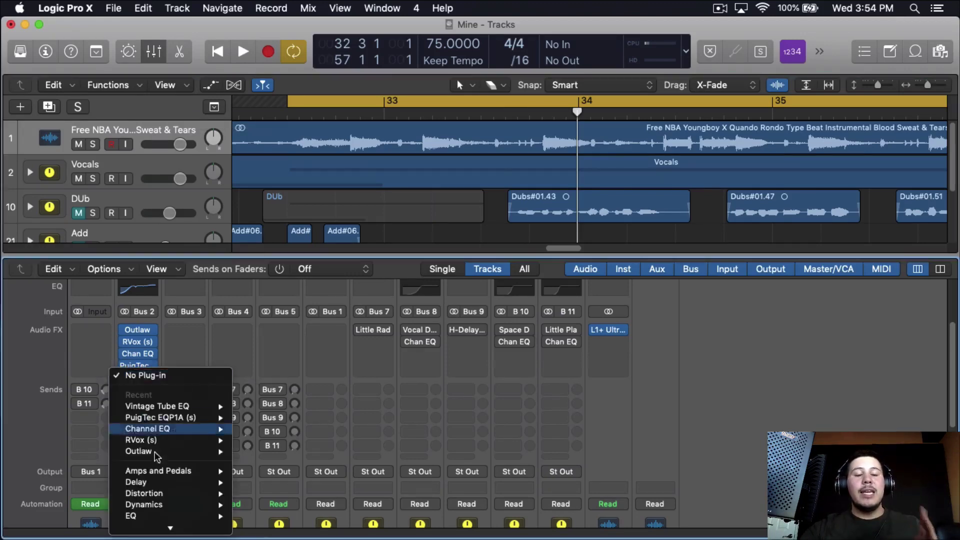
mouse_move(146, 525)
mouse_move(264, 525)
scroll(394, 490, "down", 5)
mouse_move(378, 370)
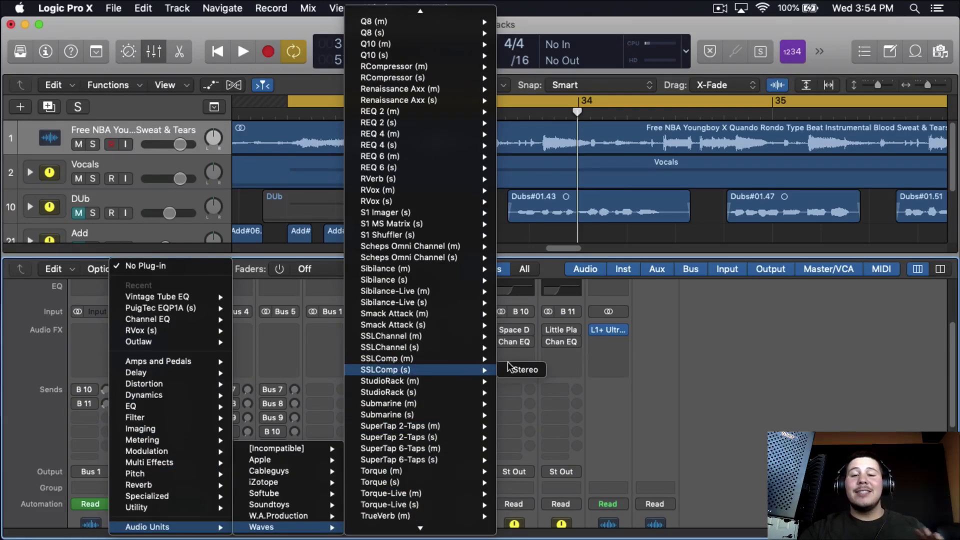
left_click(515, 369)
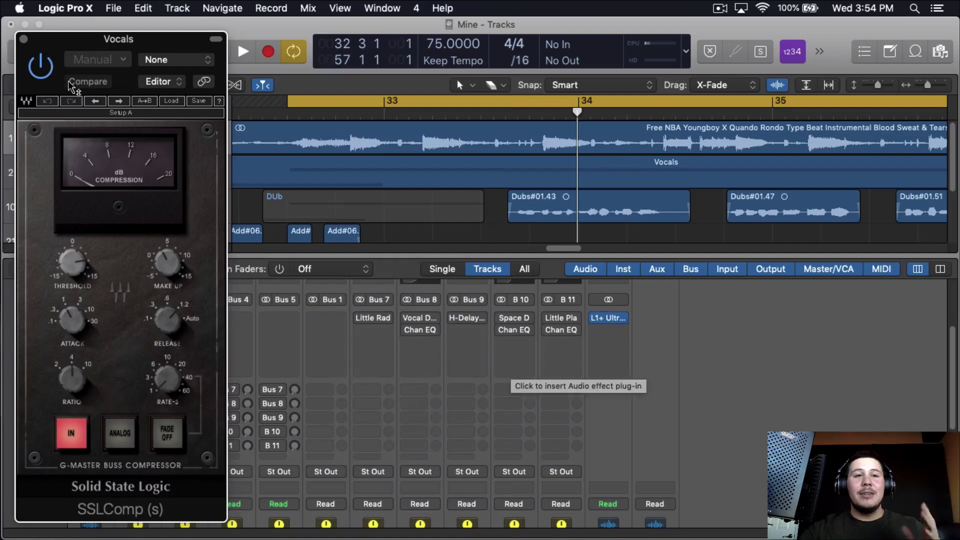
left_click(23, 38)
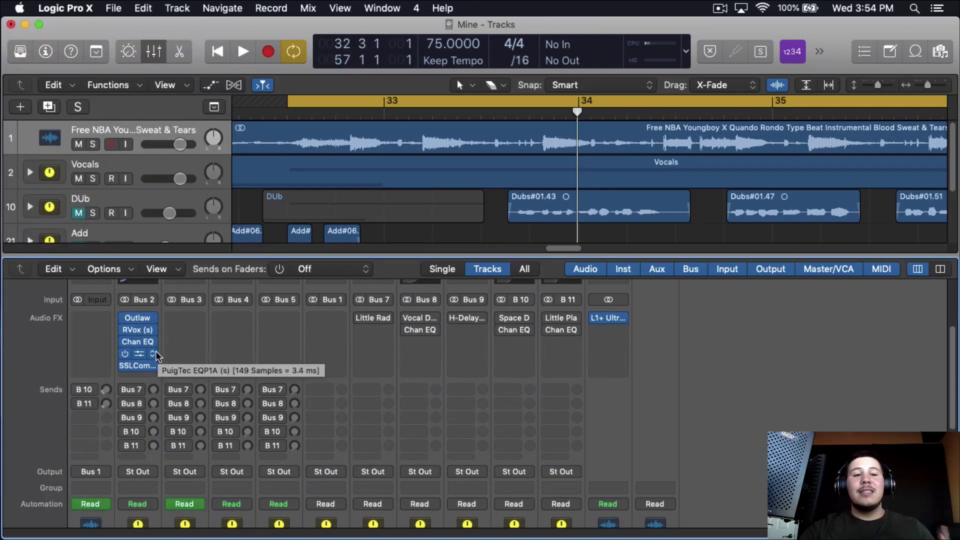
- Replace SSLComp on the Vocals channel with the Waves SSLChannel (s) and reposition its window to show the controls
left_click(152, 366)
mouse_move(200, 526)
mouse_move(331, 523)
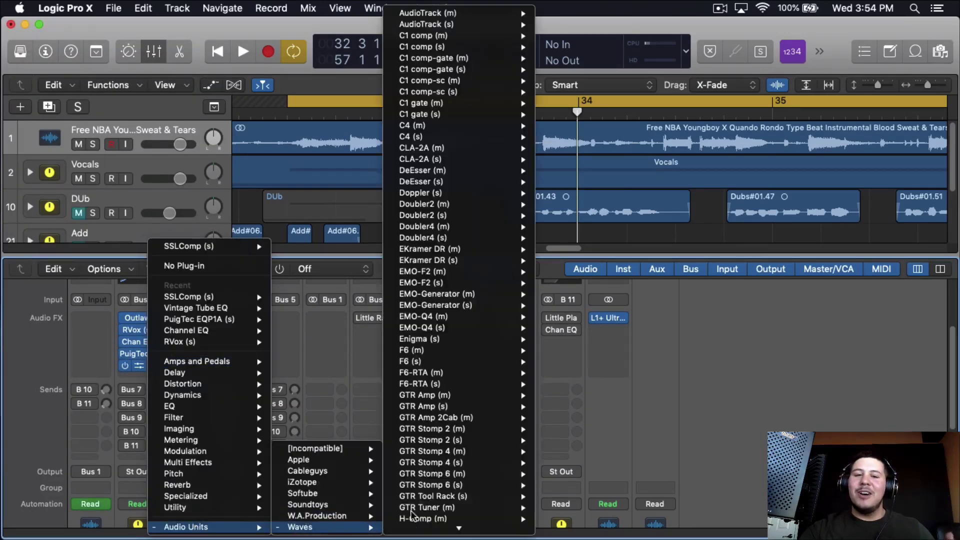
scroll(451, 472, "down", 20)
left_click(451, 472)
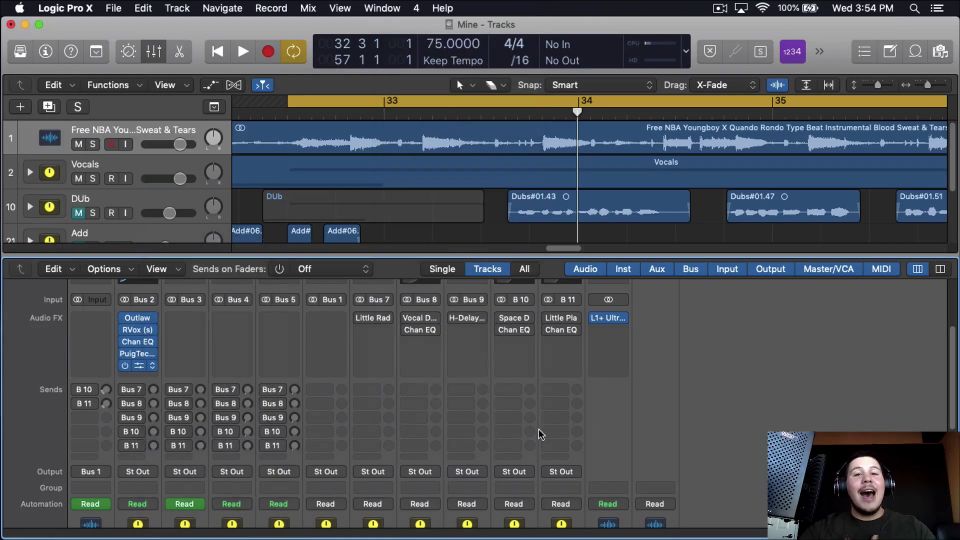
left_click_drag(184, 50, 400, 5)
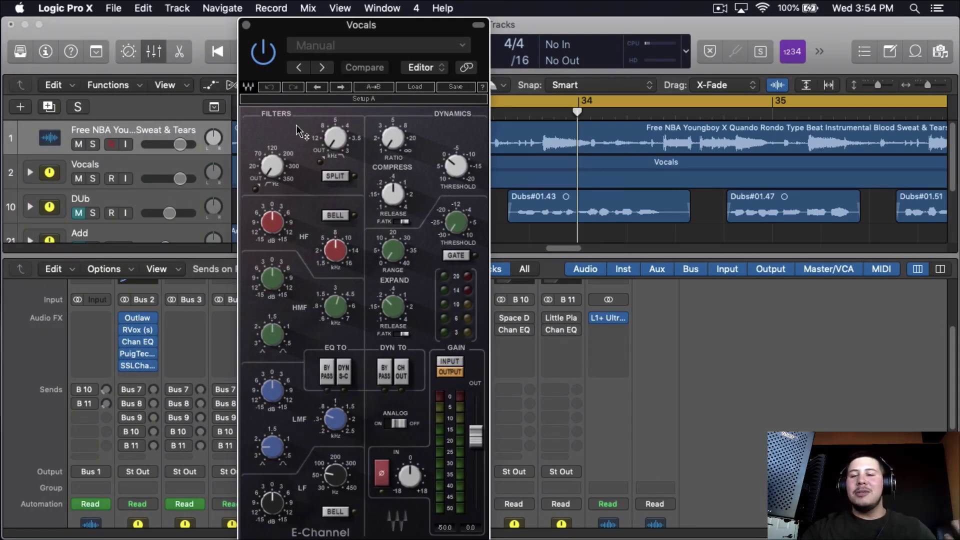
- Sweep the SSLChannel high-pass filter up to 350 Hz while the vocals play, then settle it at about 125 Hz
left_click_drag(280, 175, 280, 176)
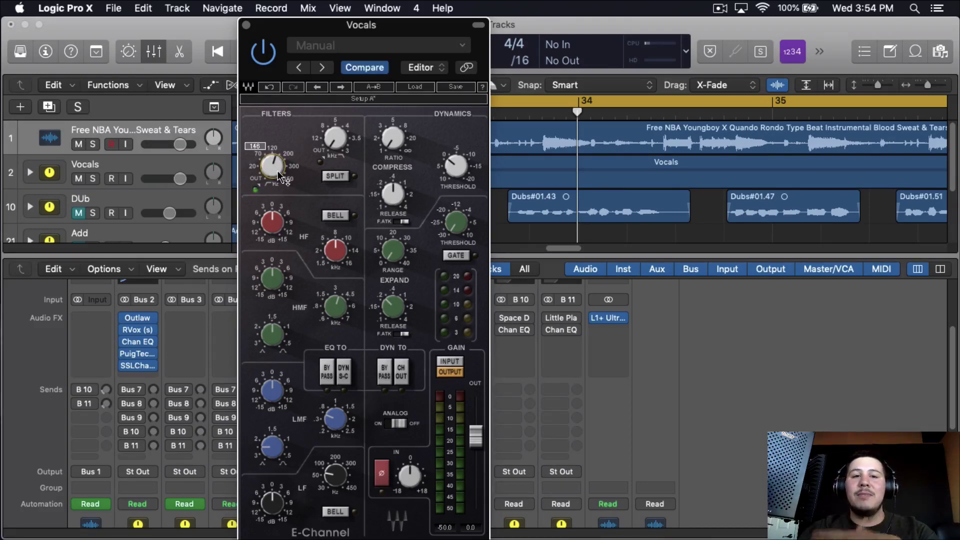
key("space")
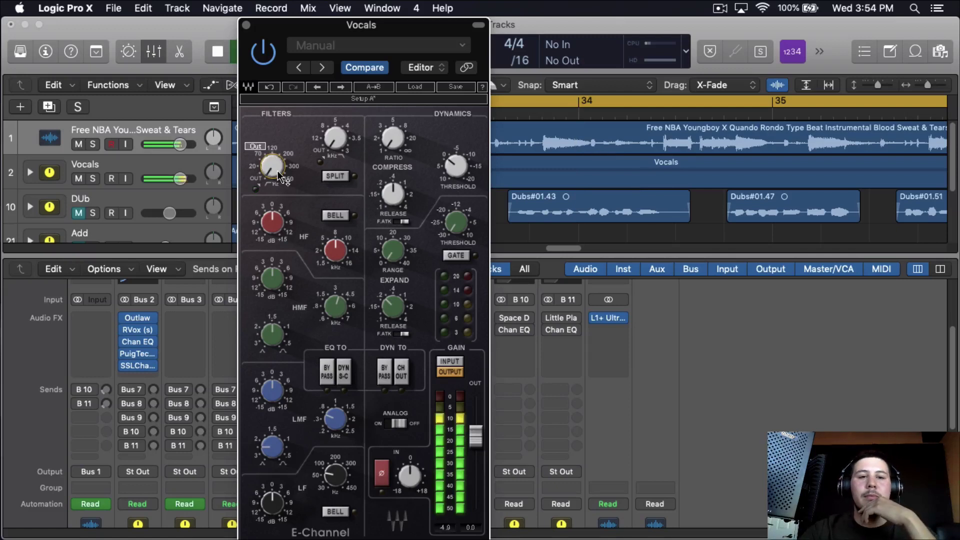
scroll(280, 176, "up", 5)
scroll(280, 176, "down", 5)
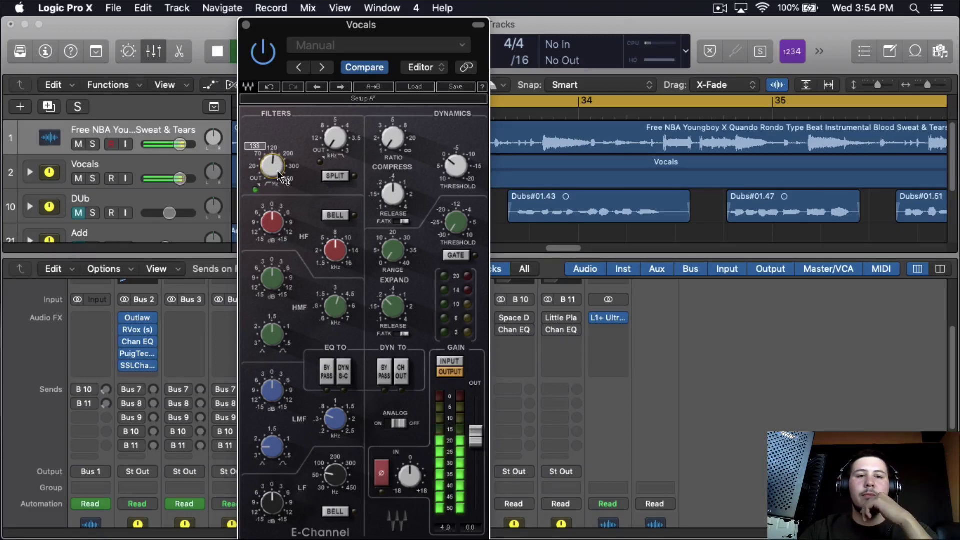
scroll(280, 176, "down", 1)
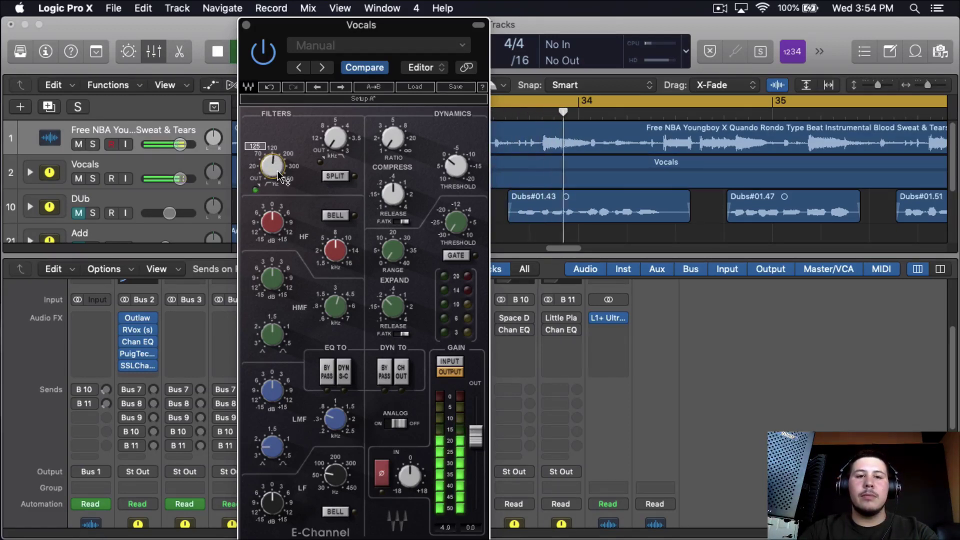
scroll(280, 176, "up", 5)
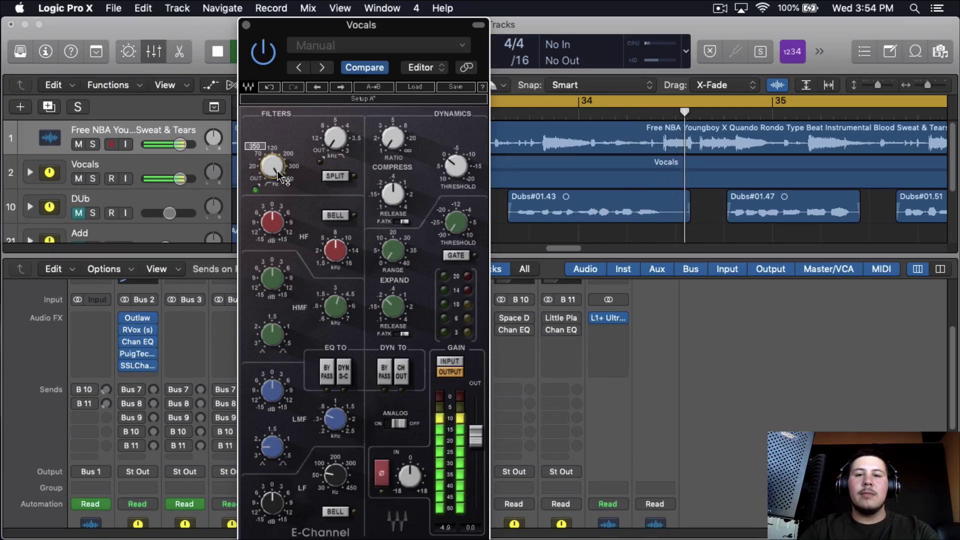
key("space")
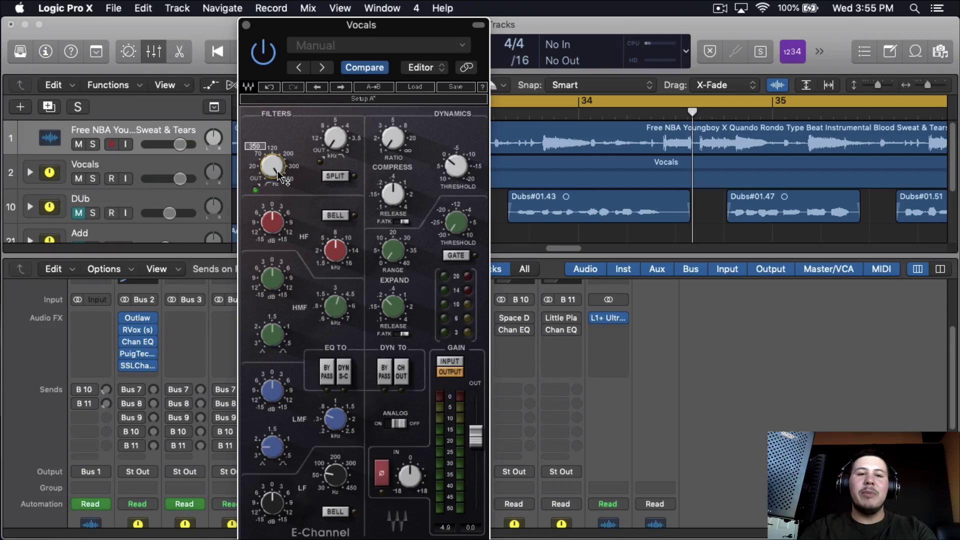
key("space")
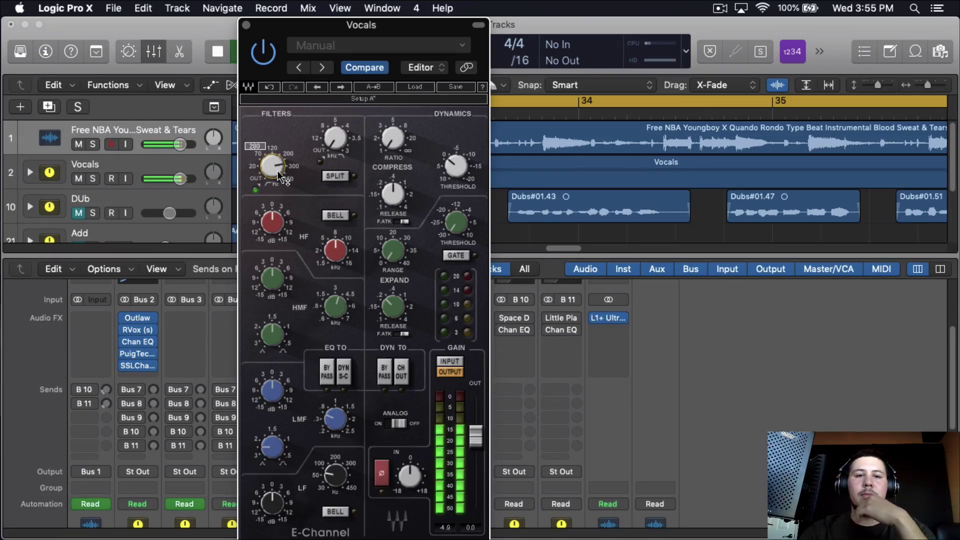
scroll(280, 175, "down", 5)
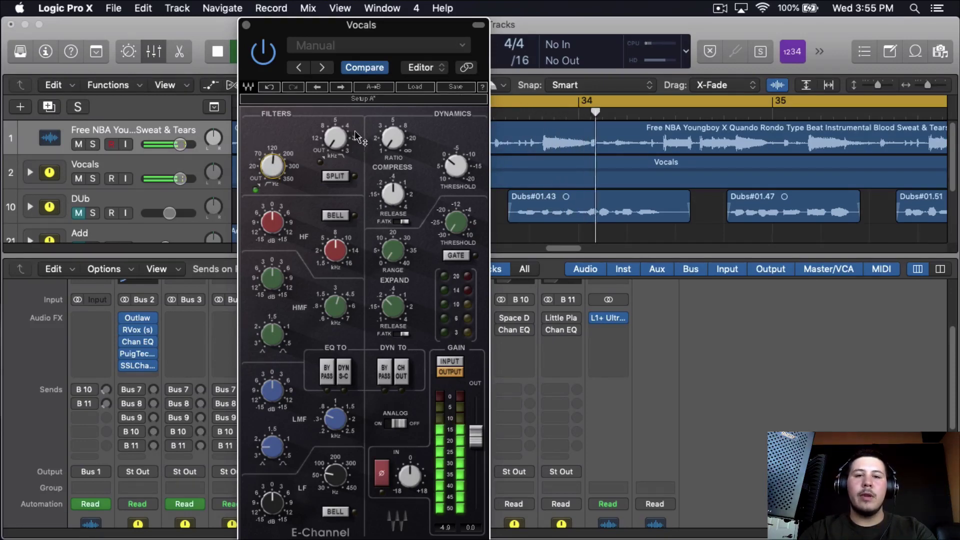
- Set the SSLChannel compressor to a ratio of about 2, a faster release and a threshold between -5 and -10, then stop playback
scroll(402, 143, "up", 3)
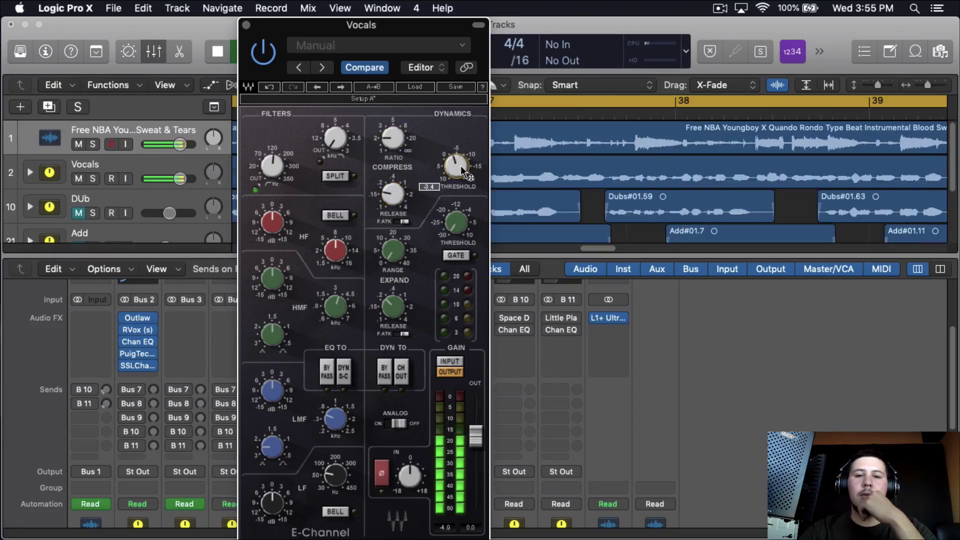
scroll(460, 166, "up", 3)
scroll(460, 166, "down", 1)
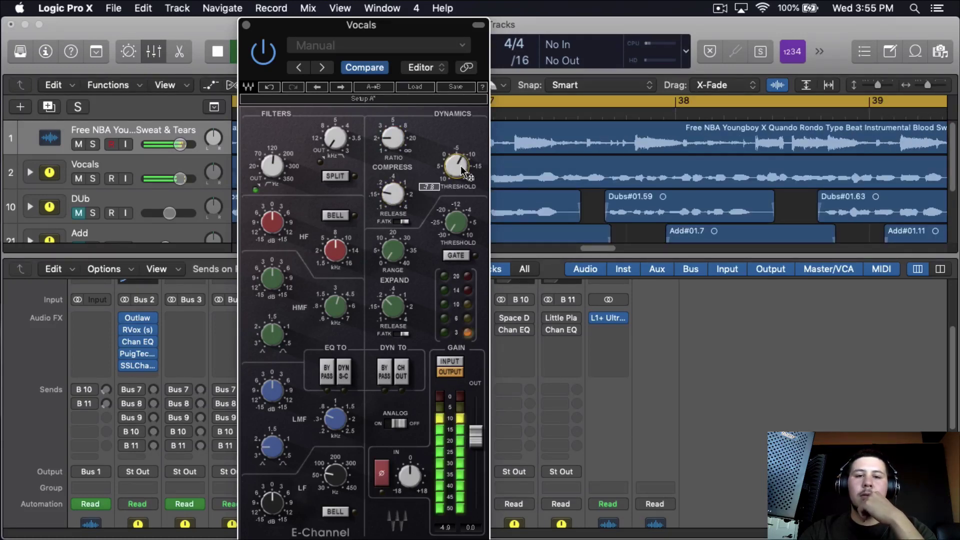
scroll(461, 166, "down", 1)
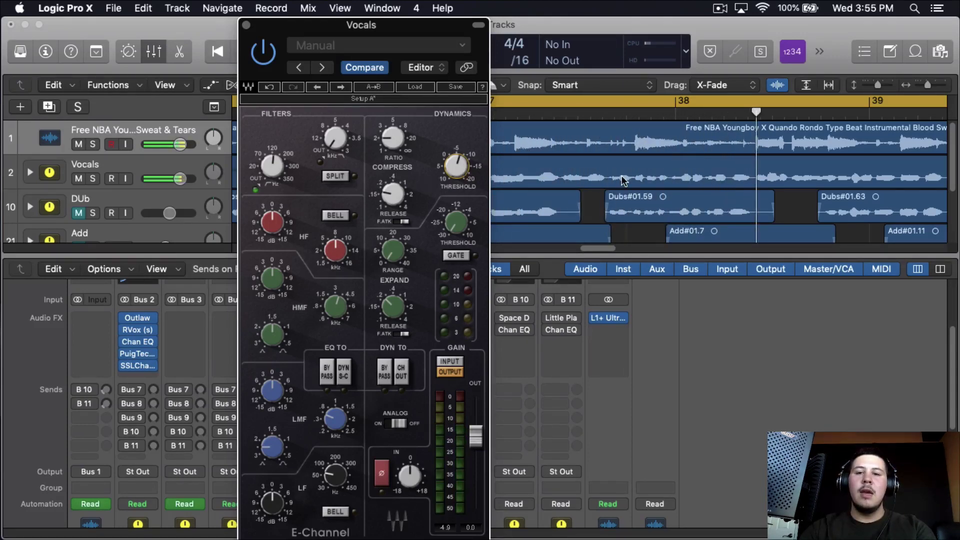
key("space")
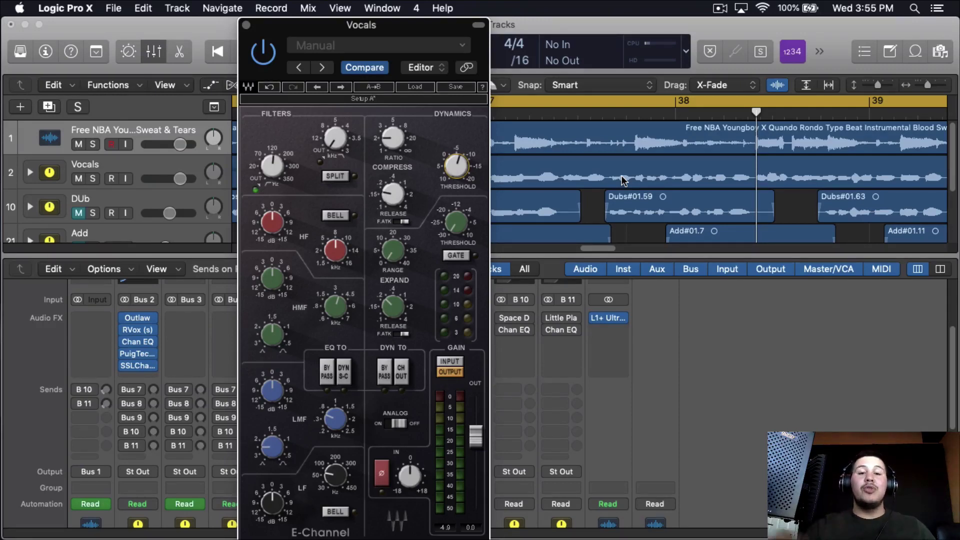
- Set the SSLChannel HF band frequency to 16 kHz and briefly open the PuigTec to review its settings
left_click_drag(396, 192, 396, 195)
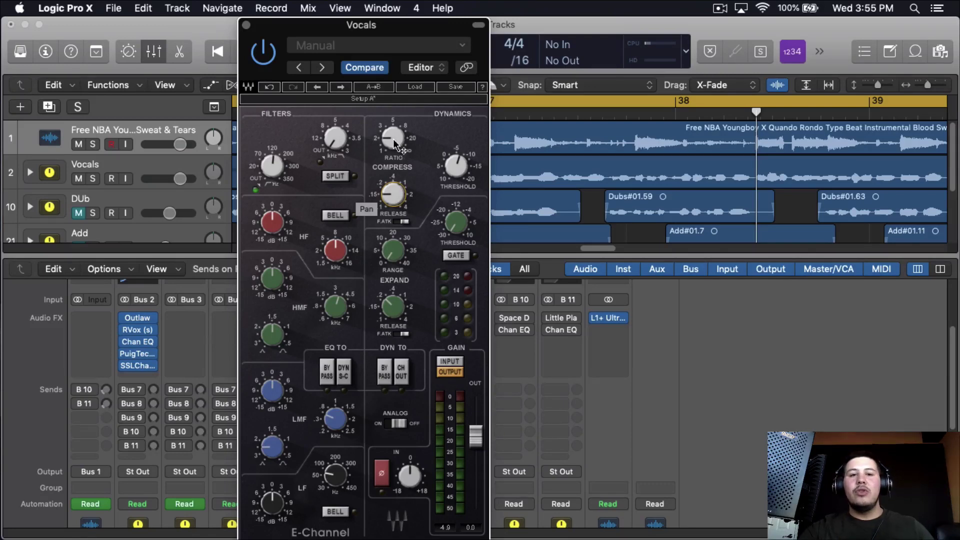
left_click(274, 178)
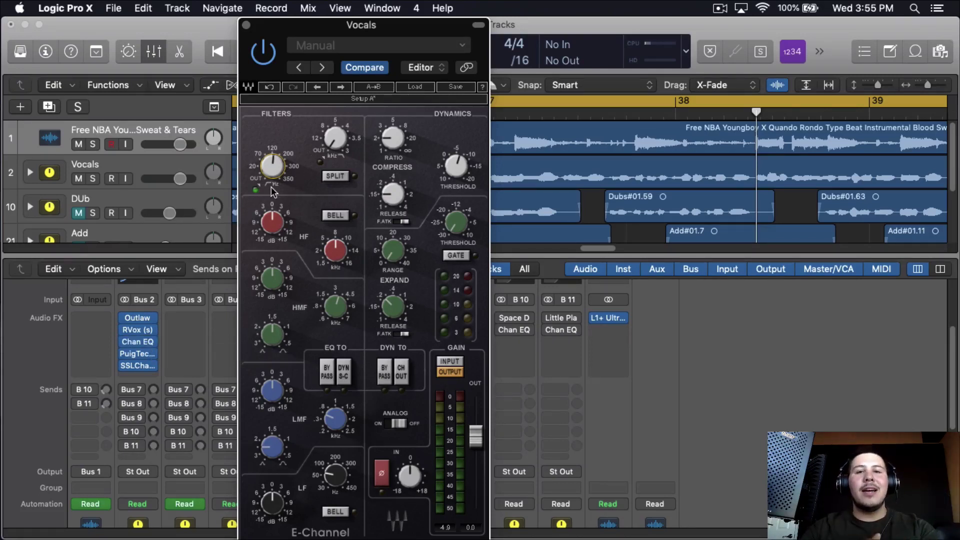
left_click_drag(333, 249, 332, 228)
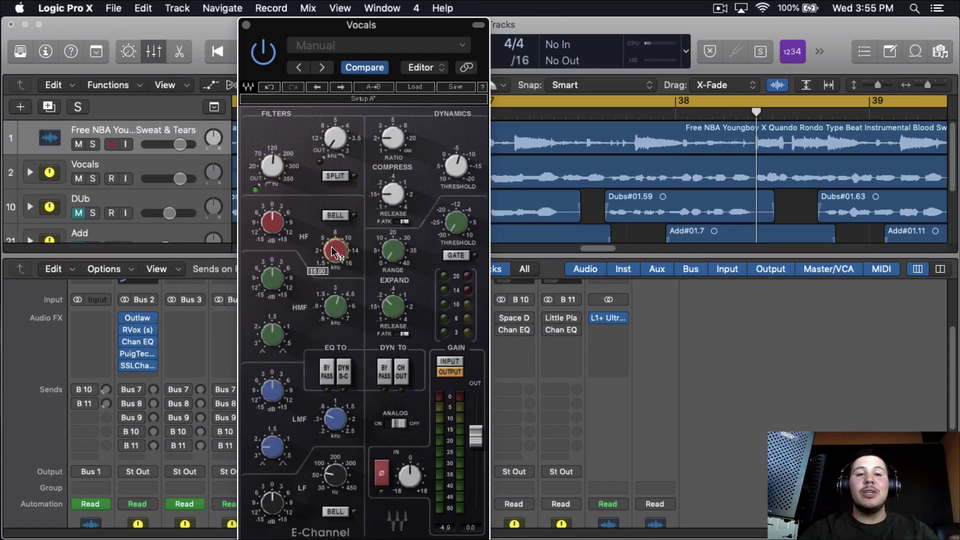
left_click(137, 354)
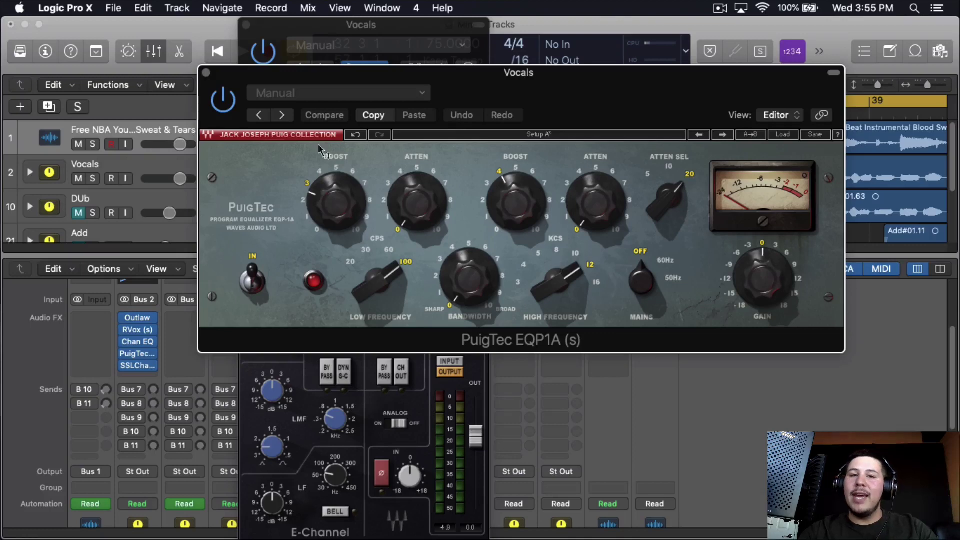
left_click(206, 73)
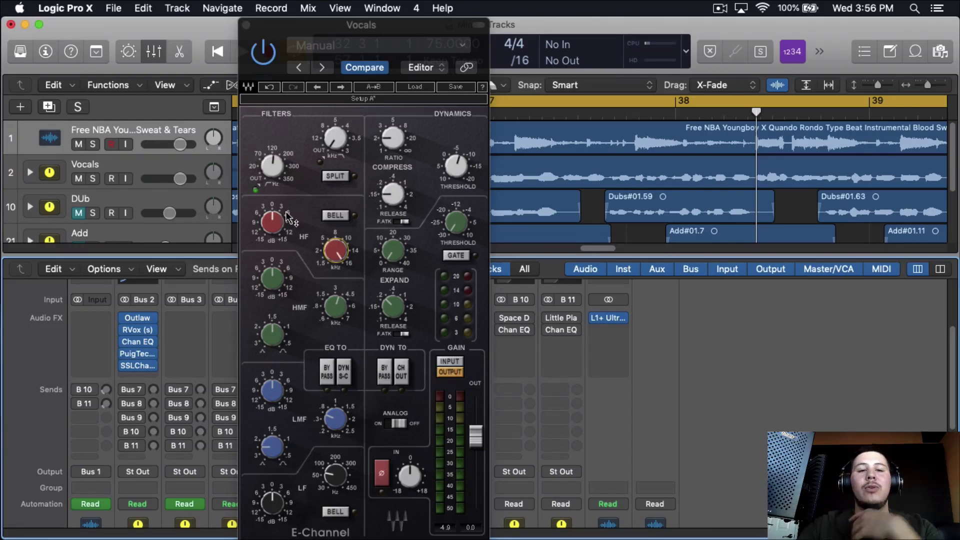
- Boost the SSLChannel HF band by about 6 dB during playback, trim the LMF gain to about -0.5 dB and lower the LMF frequency
mouse_move(280, 223)
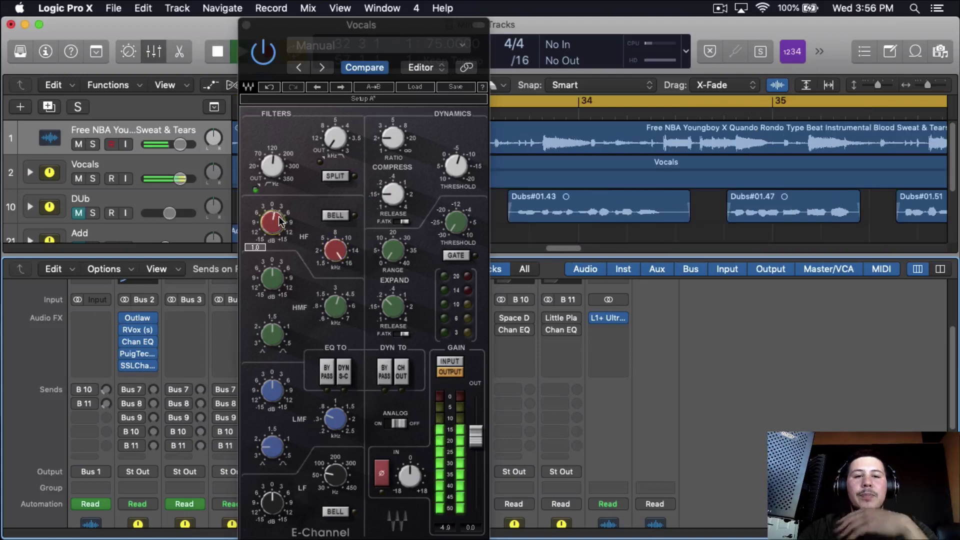
scroll(280, 233, "down", 10)
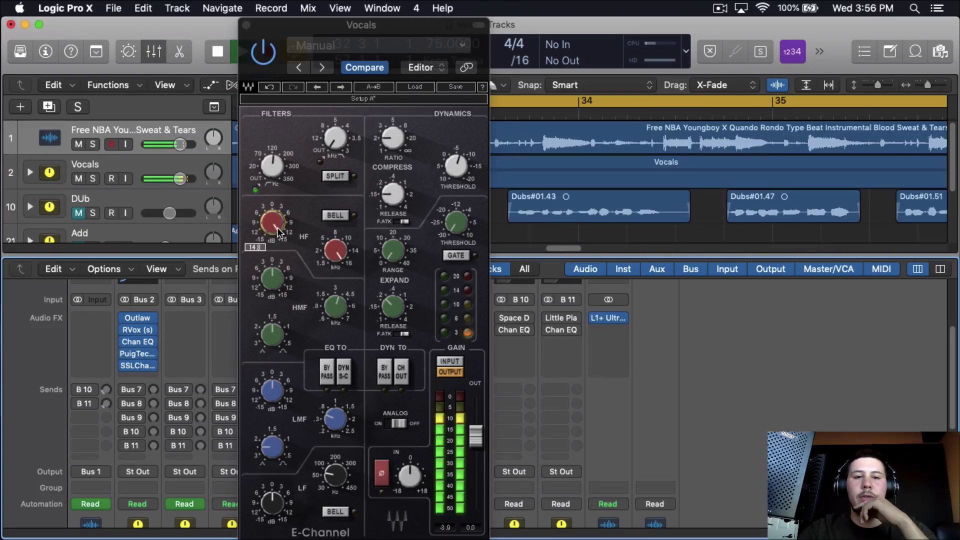
scroll(280, 233, "down", 2)
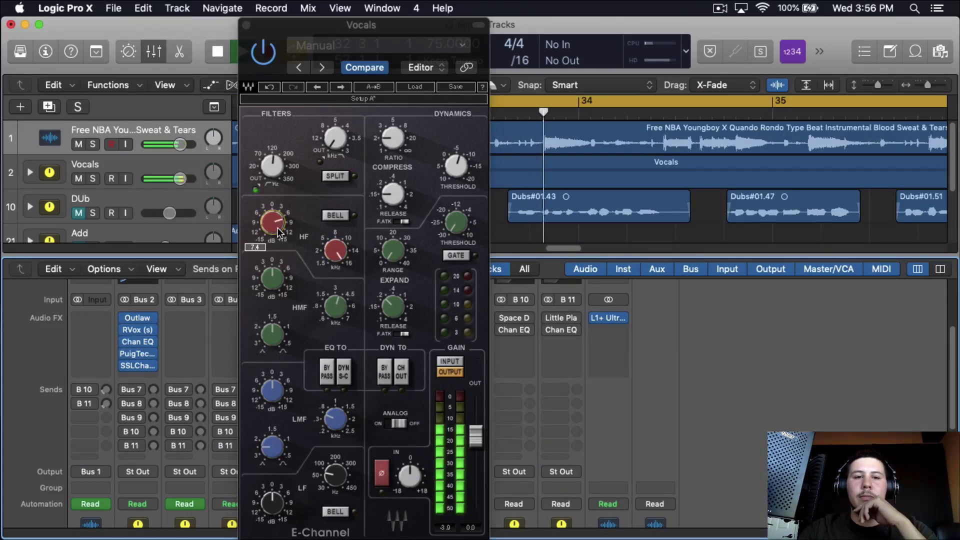
scroll(280, 233, "down", 1)
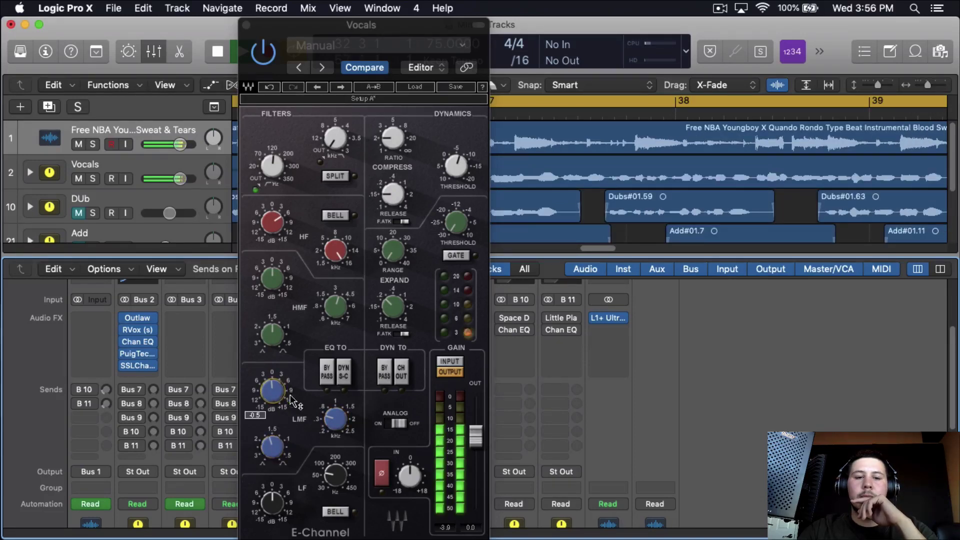
left_click_drag(334, 420, 333, 425)
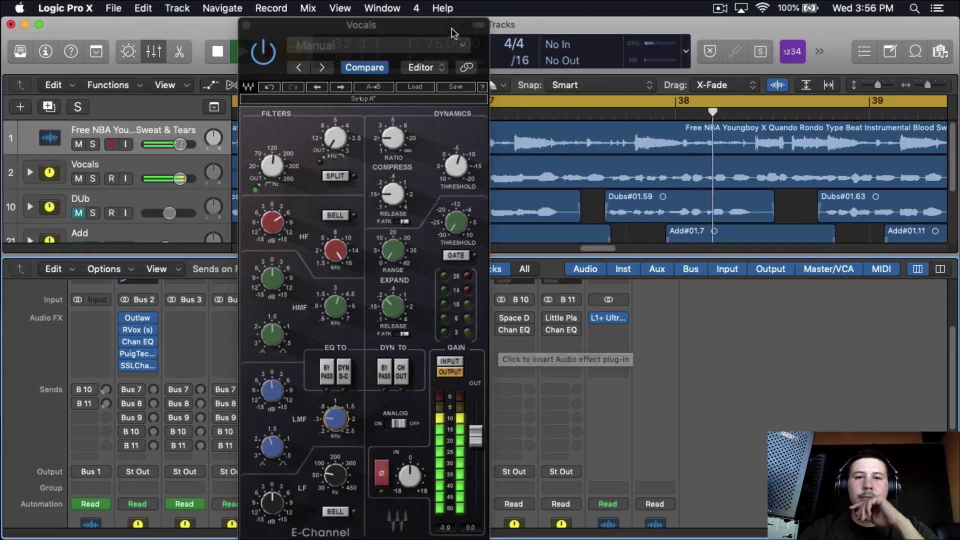
- Bypass and re-enable the SSLChannel during playback to compare its effect, then stop playback and close the plug-in
left_click_drag(452, 28, 470, 28)
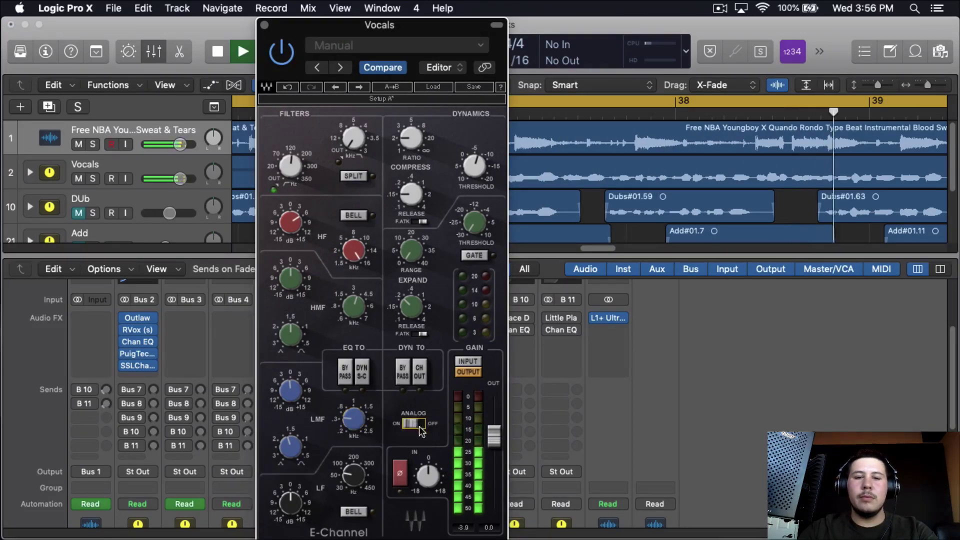
left_click(281, 63)
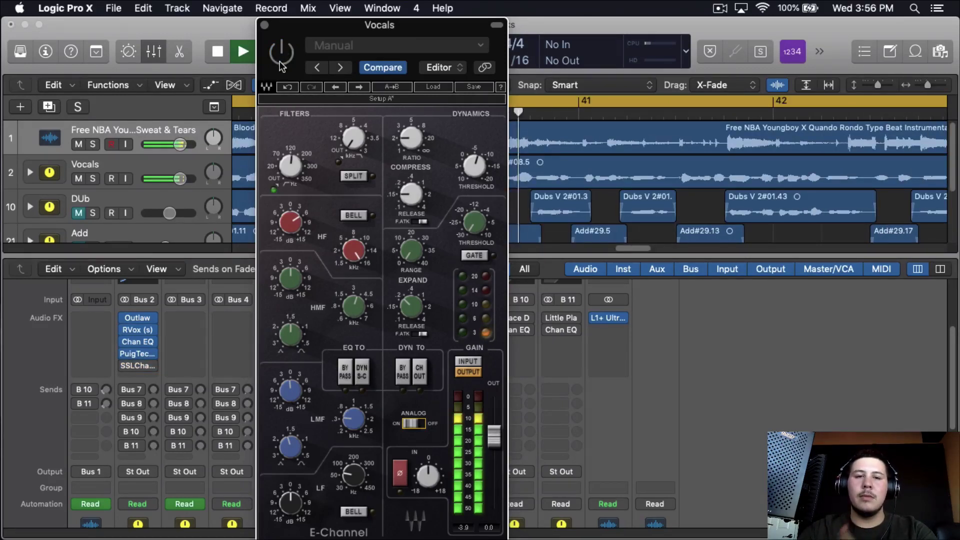
left_click(282, 61)
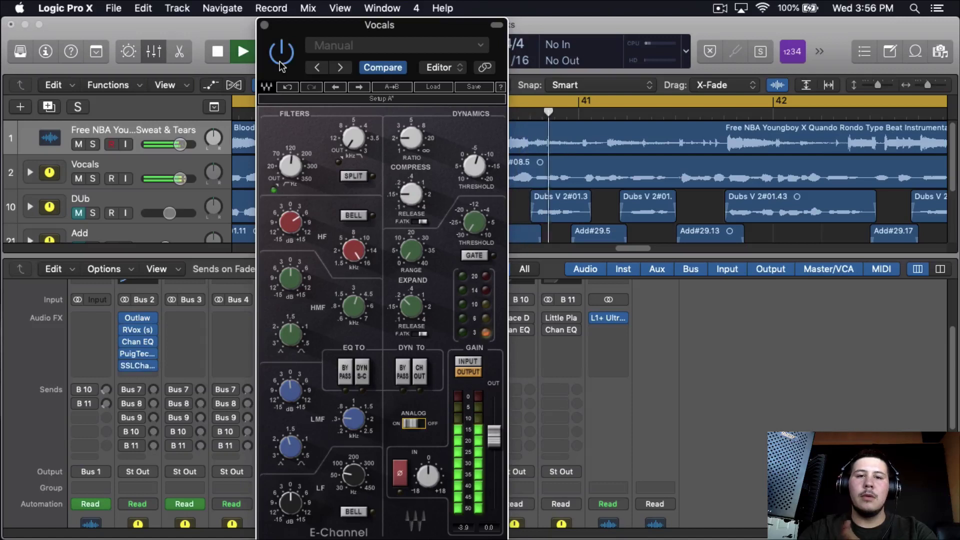
key("space")
left_click(263, 25)
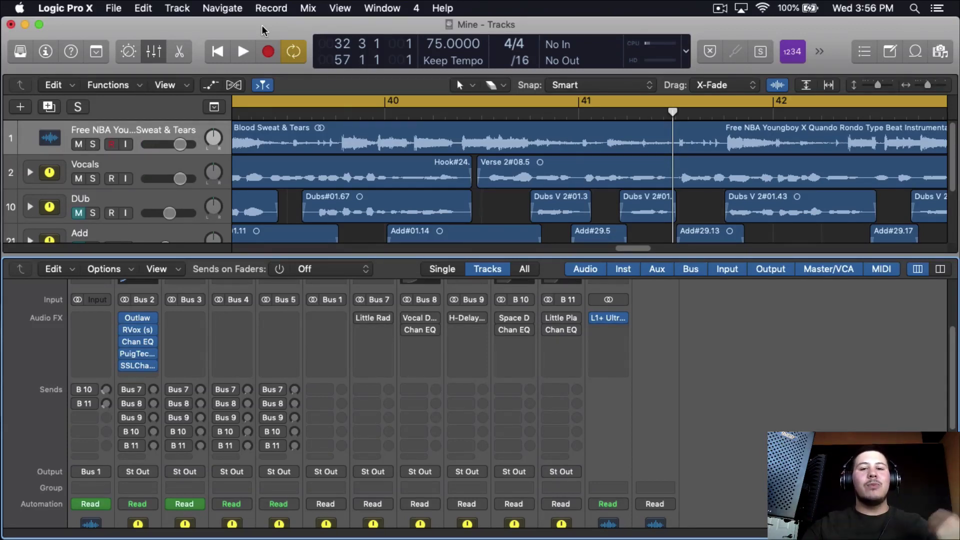
- Insert a Compressor after the SSLChannel on the Vocals channel and switch it to the Vintage FET model
left_click(129, 374)
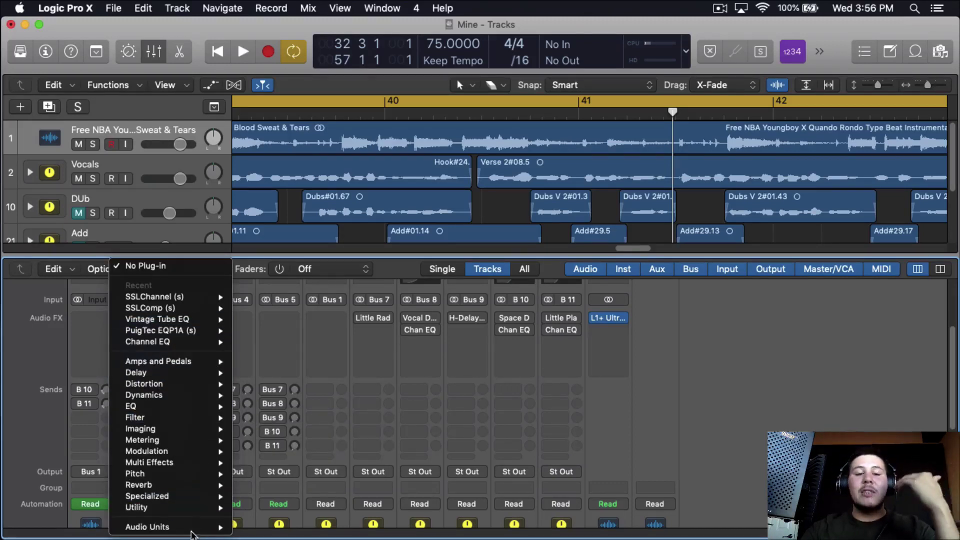
mouse_move(219, 525)
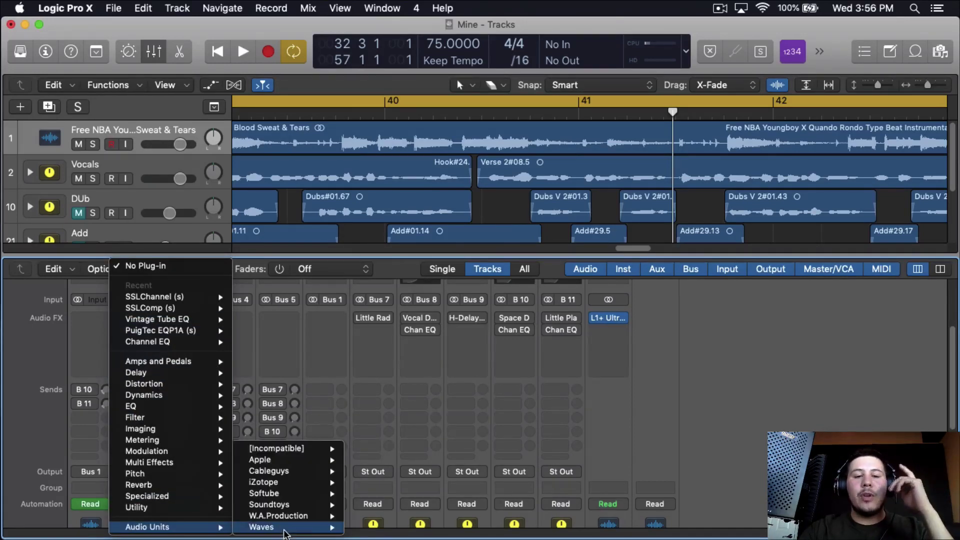
mouse_move(280, 527)
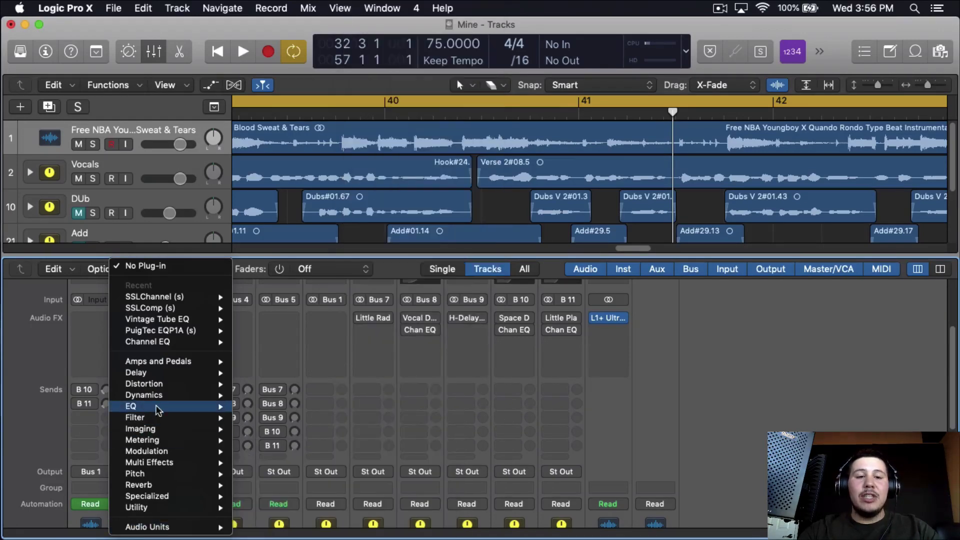
mouse_move(150, 395)
mouse_move(299, 406)
left_click(372, 405)
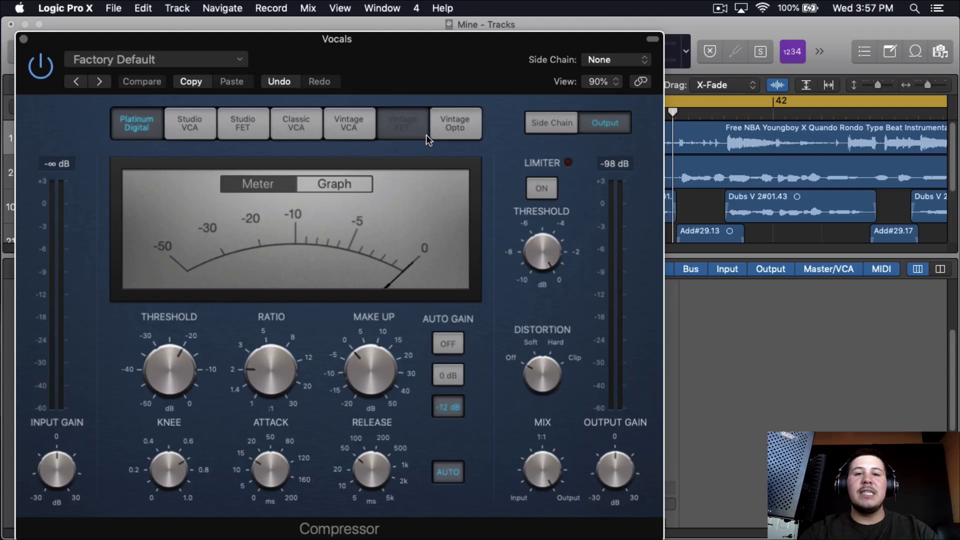
left_click(426, 134)
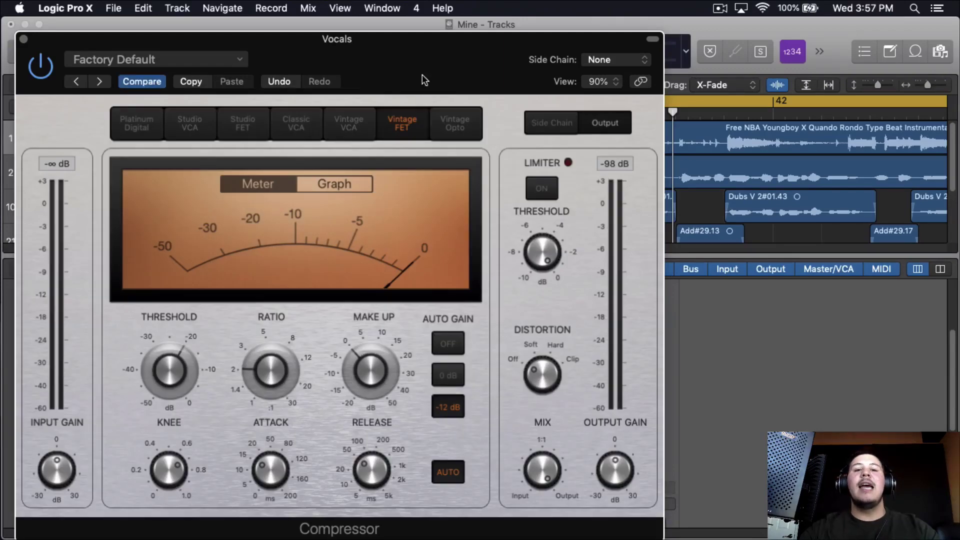
left_click_drag(422, 79, 438, 72)
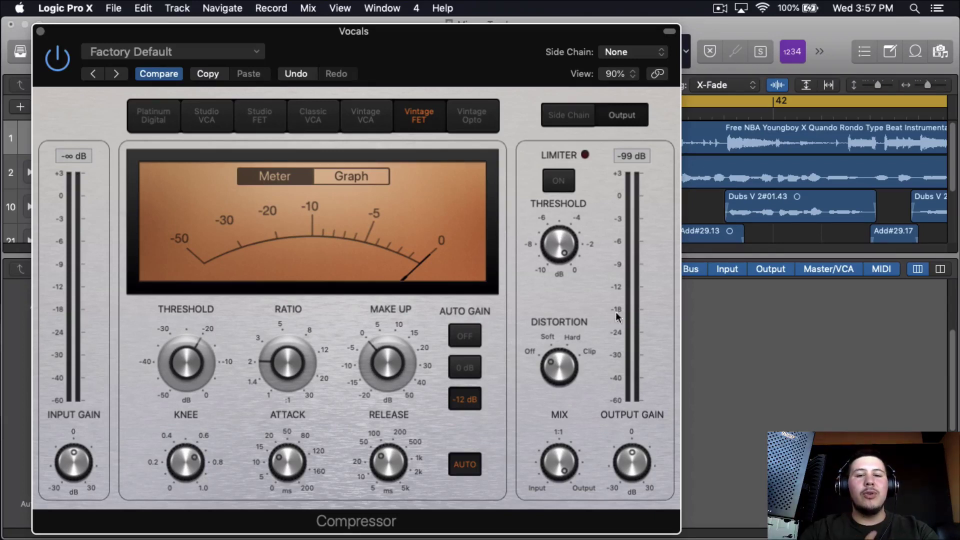
- Turn off the Compressor's auto gain, set distortion to Soft and set the threshold to -19 dB during playback
left_click(449, 336)
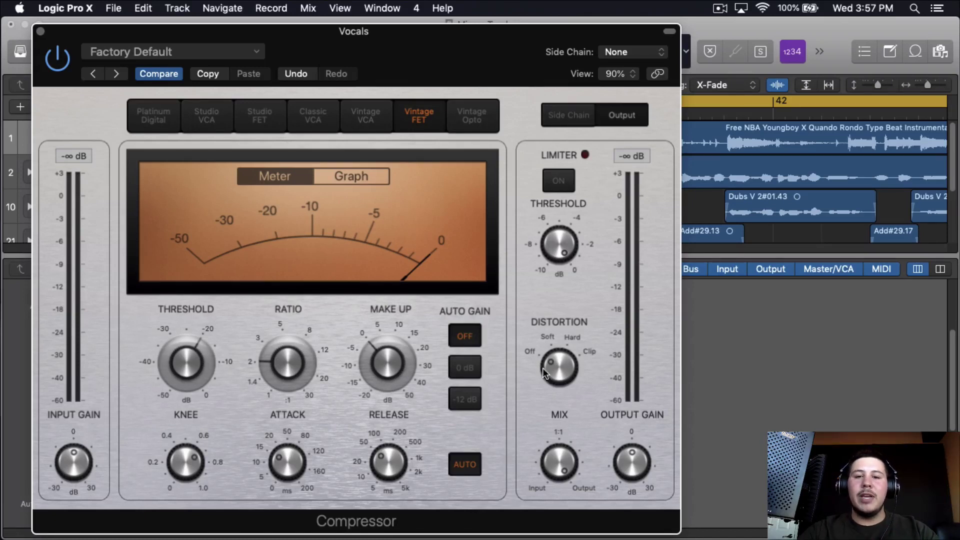
left_click_drag(557, 367, 560, 373)
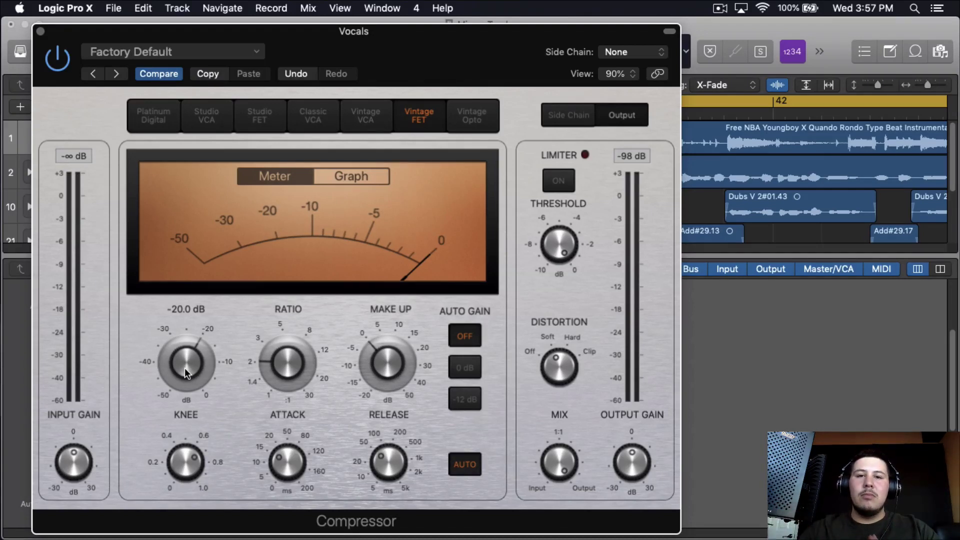
key("space")
mouse_move(184, 372)
left_mouse_down()
mouse_move(198, 335)
mouse_move(197, 364)
left_mouse_up()
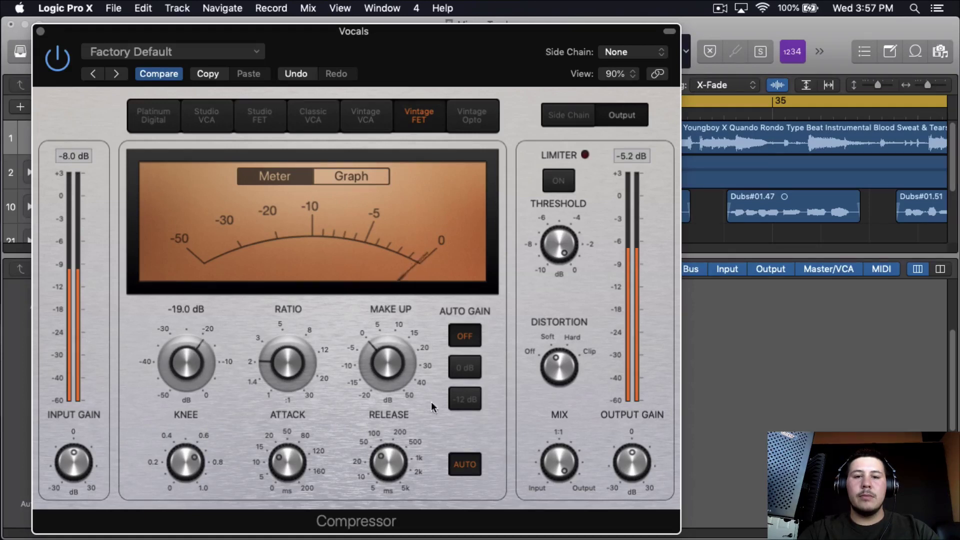
- Compare the Compressor's distortion at Off and Soft during playback, leave it on Soft and close the plug-in
left_click_drag(542, 365, 556, 371)
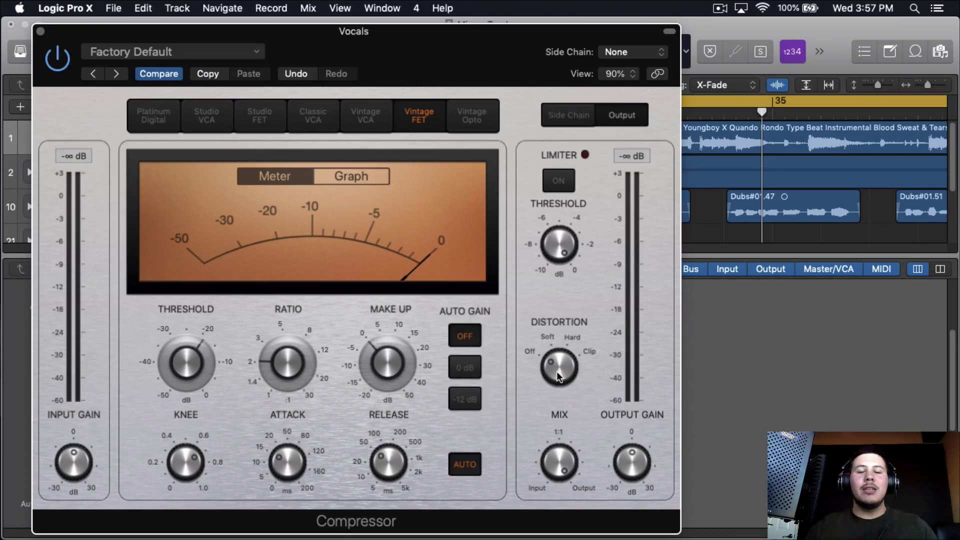
key("space")
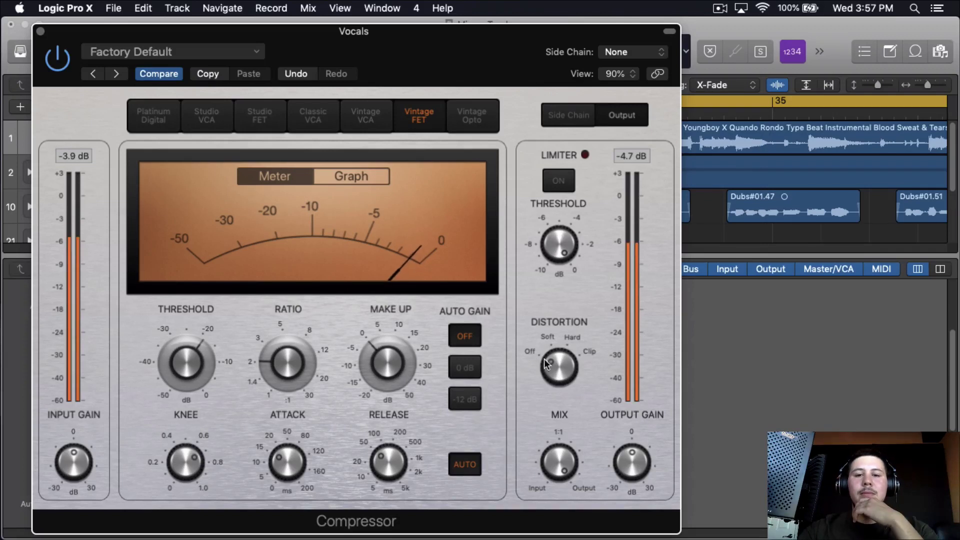
left_click_drag(553, 364, 554, 362)
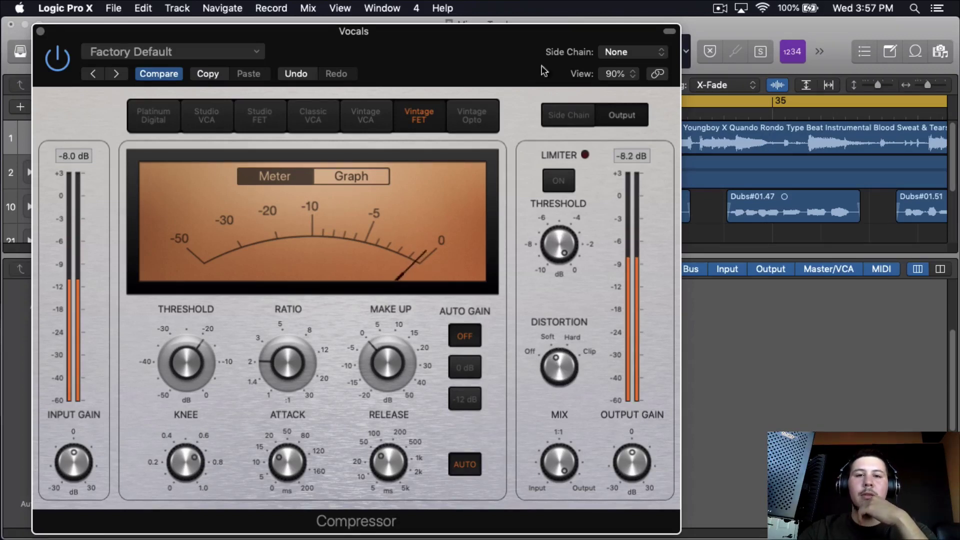
left_click_drag(520, 58, 543, 53)
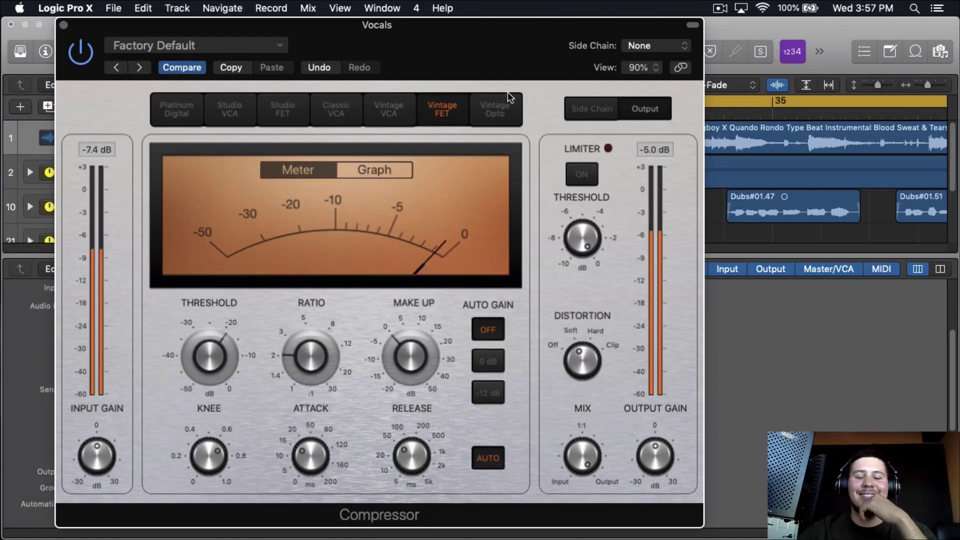
left_click(65, 27)
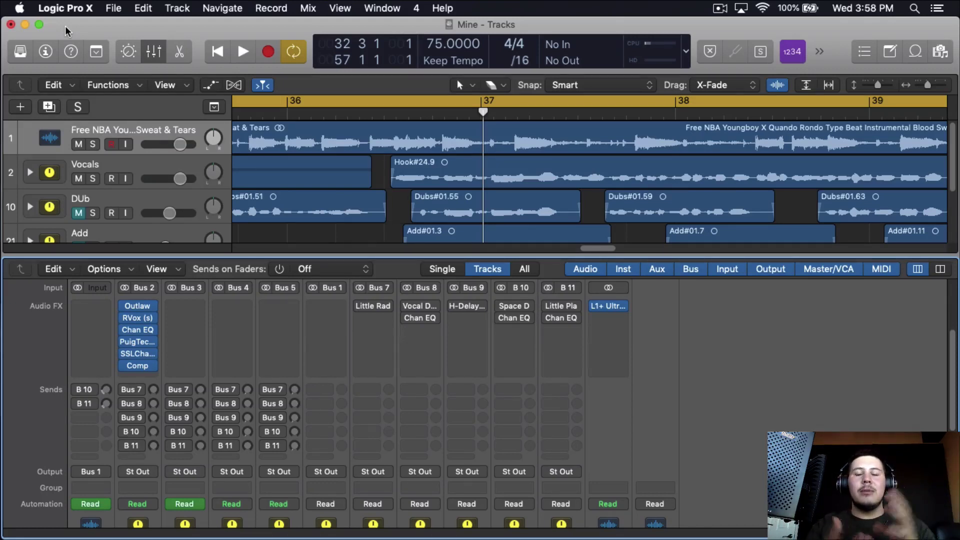
- Insert the stereo Waves Sibilance de-esser after the Compressor on the Vocals channel
left_click(134, 379)
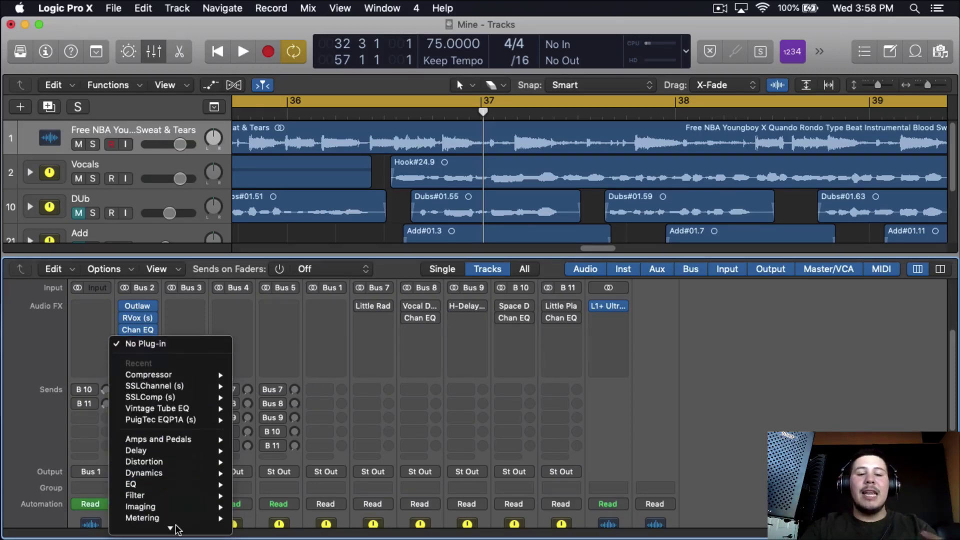
mouse_move(150, 526)
mouse_move(263, 526)
scroll(390, 455, "down", 10)
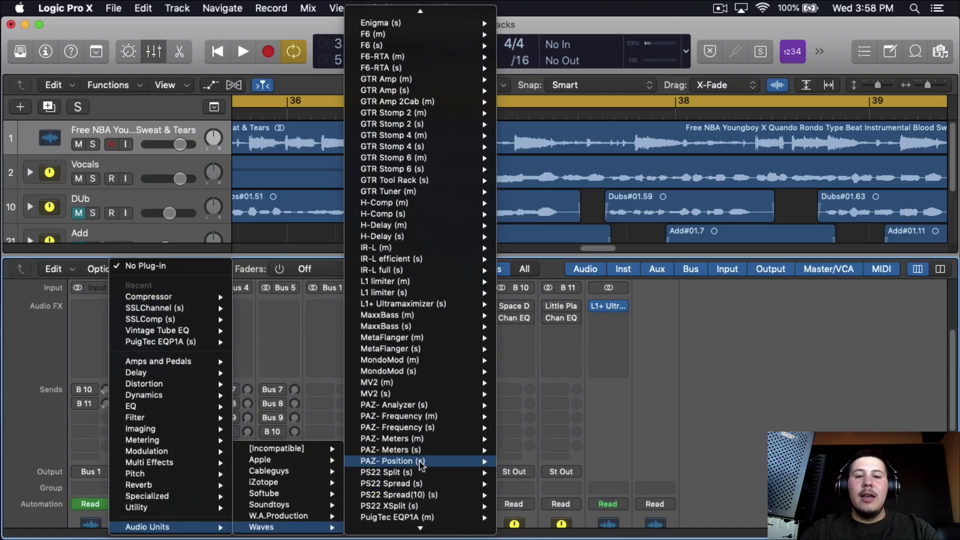
mouse_move(414, 438)
scroll(414, 438, "down", 10)
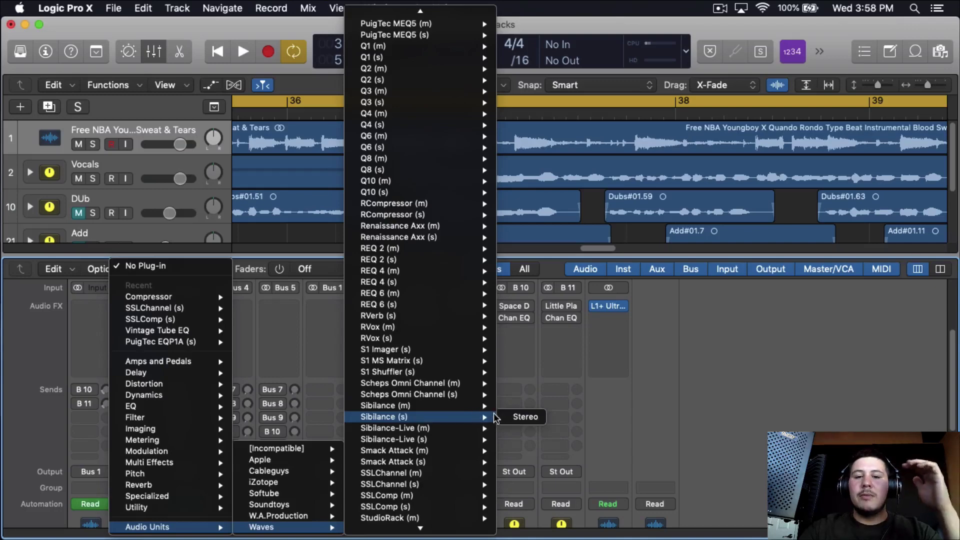
left_click(502, 419)
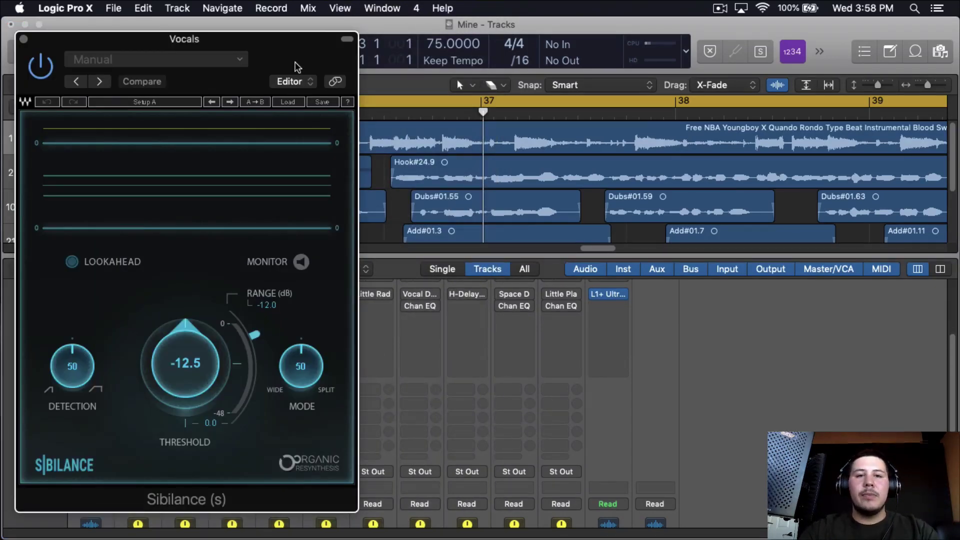
left_click_drag(295, 63, 369, 50)
- While the vocals play, set Sibilance to threshold -5.8, detection 60, mode 74 and range about -26.8 dB
key("space")
mouse_move(278, 372)
left_mouse_down()
mouse_move(278, 358)
mouse_move(274, 368)
left_mouse_up()
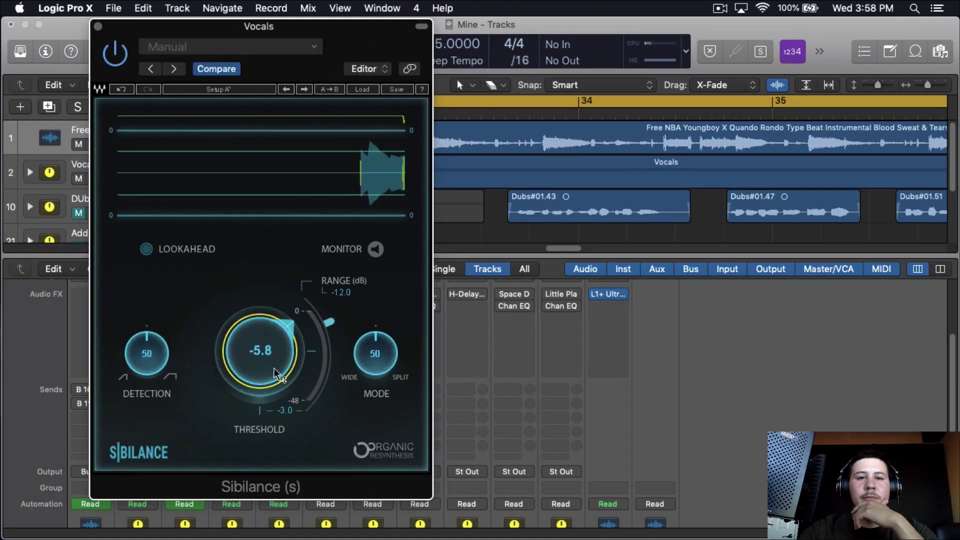
left_click_drag(146, 370, 144, 359)
left_click_drag(373, 354, 373, 341)
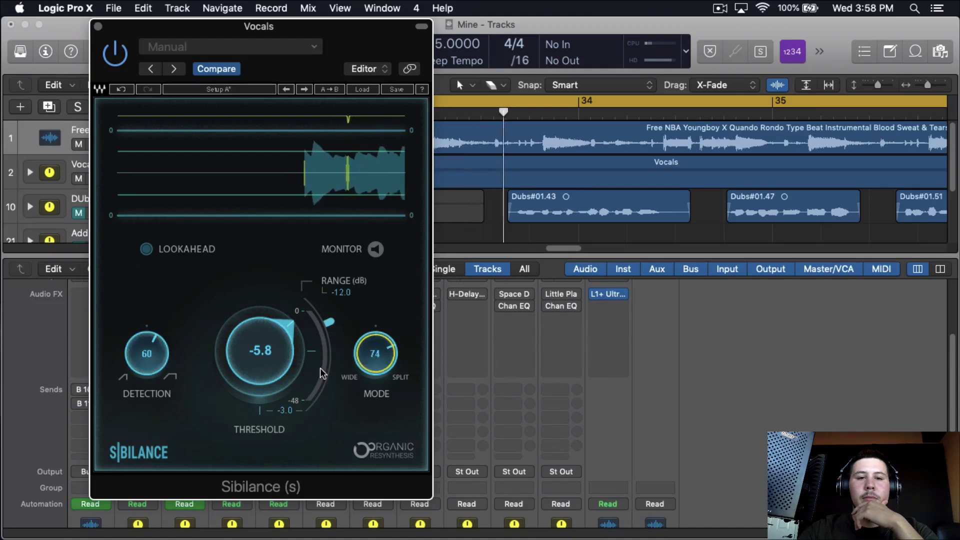
left_click_drag(328, 364, 331, 385)
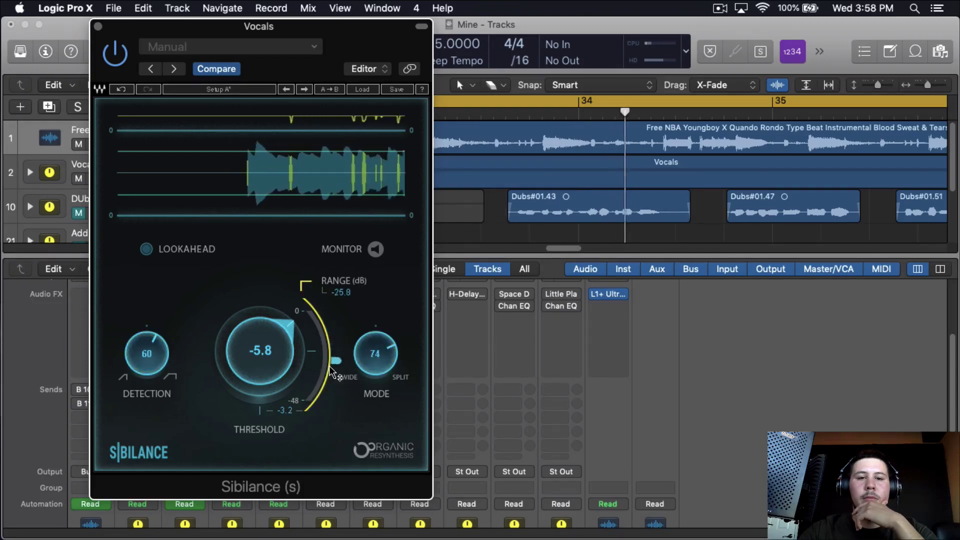
- Enable Sibilance's lookahead and lower its threshold to -8.3
left_click(146, 249)
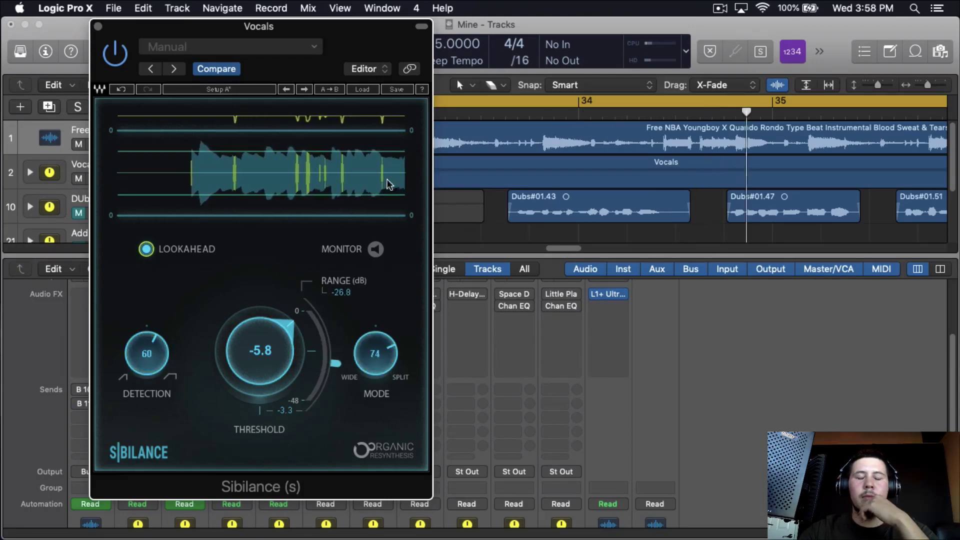
left_click_drag(373, 37, 411, 35)
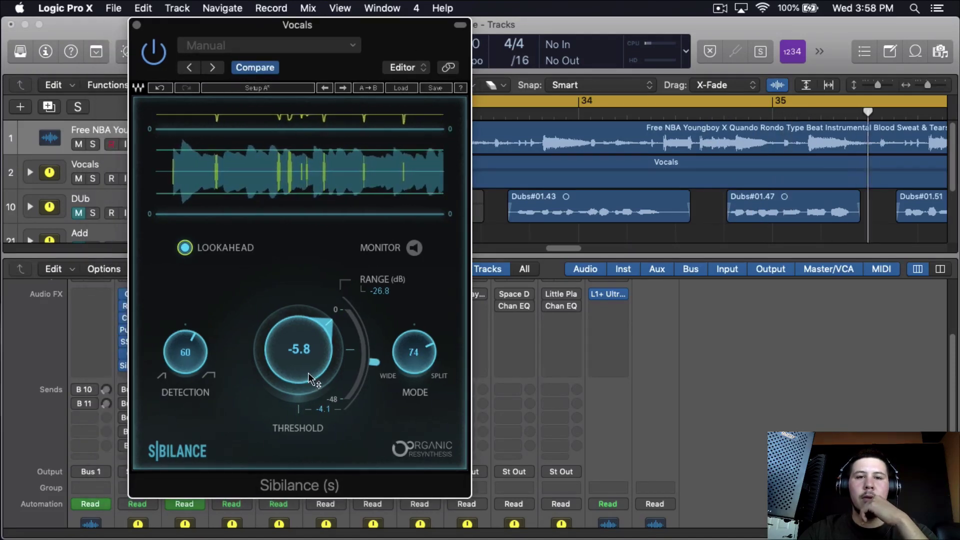
scroll(308, 373, "down", 5)
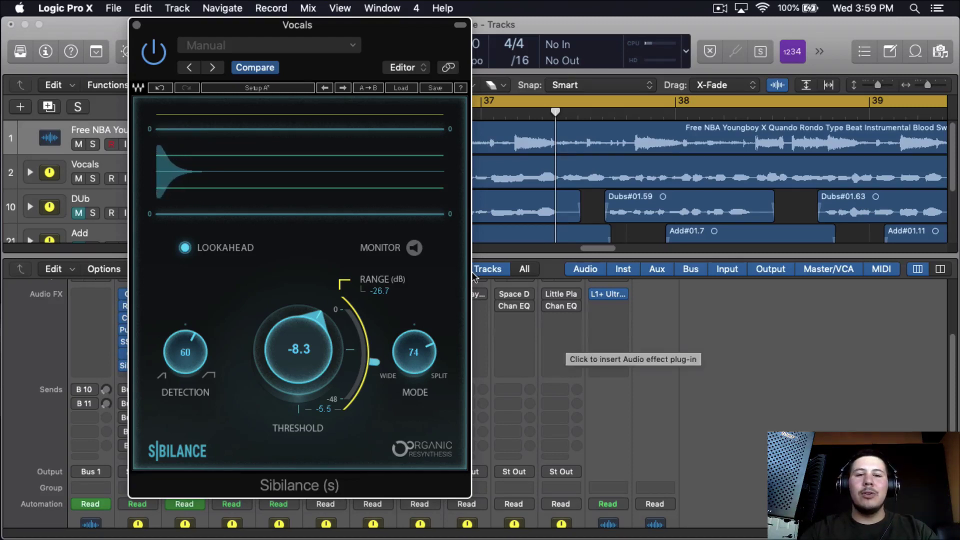
- Solo the Vocals track and play it with Sibilance's monitor on to hear the detected sibilance, then turn monitoring off
left_click(414, 248)
left_click(93, 179)
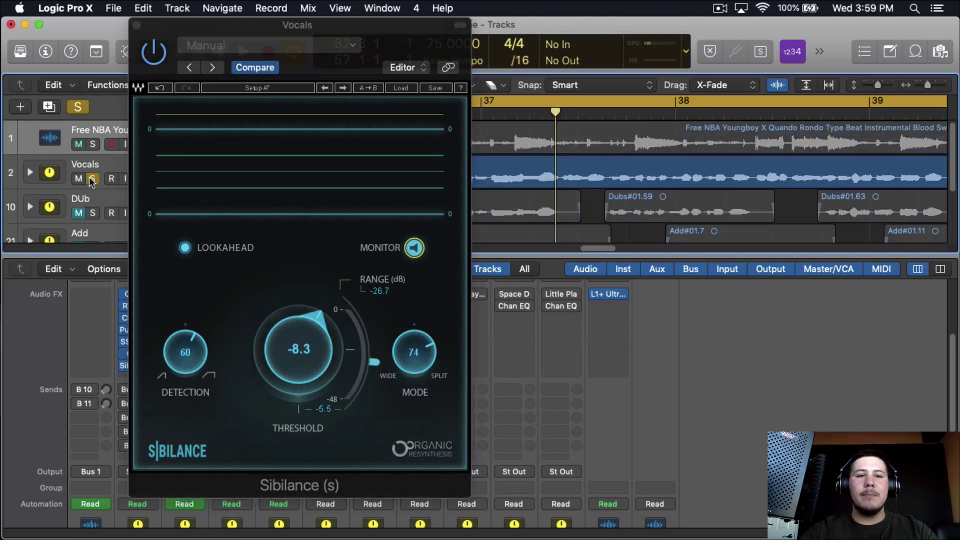
key("space")
left_click_drag(380, 37, 394, 40)
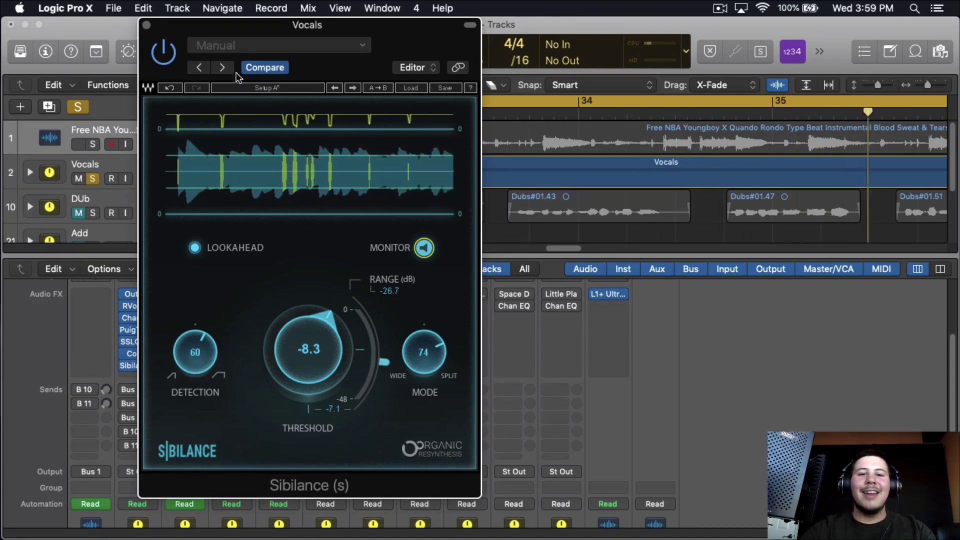
left_click(424, 249)
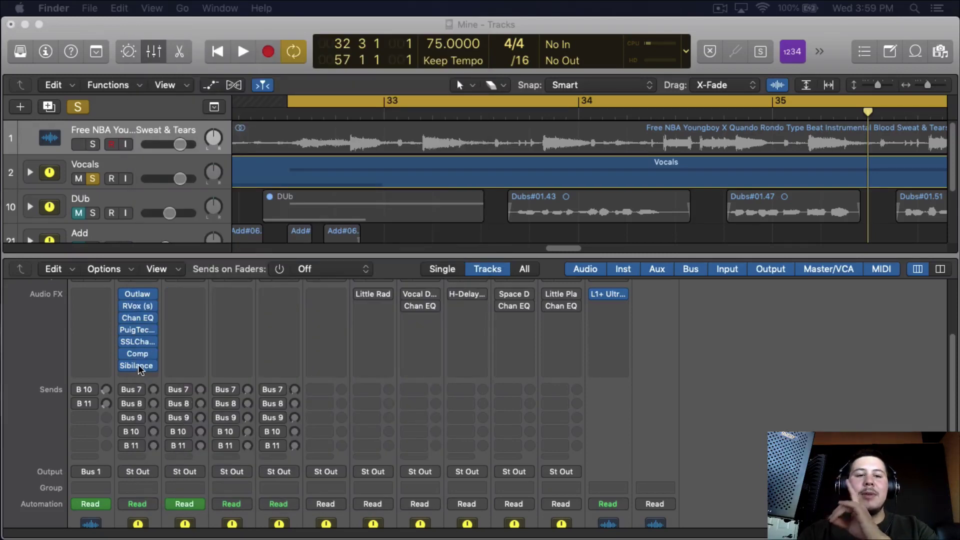
- Insert Logic's Pitch Correction on the Vocals channel between the Compressor and Sibilance
left_click(141, 370)
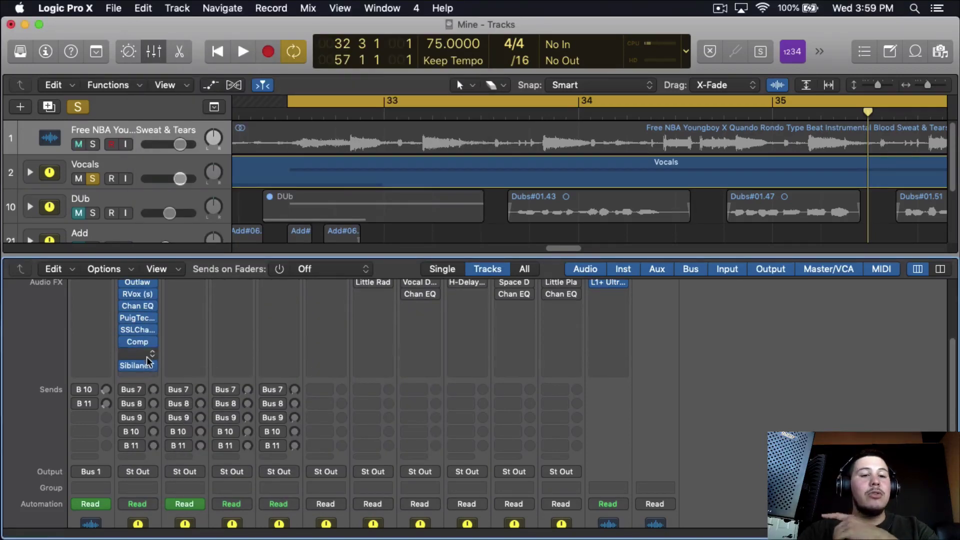
left_click(138, 375)
mouse_move(156, 487)
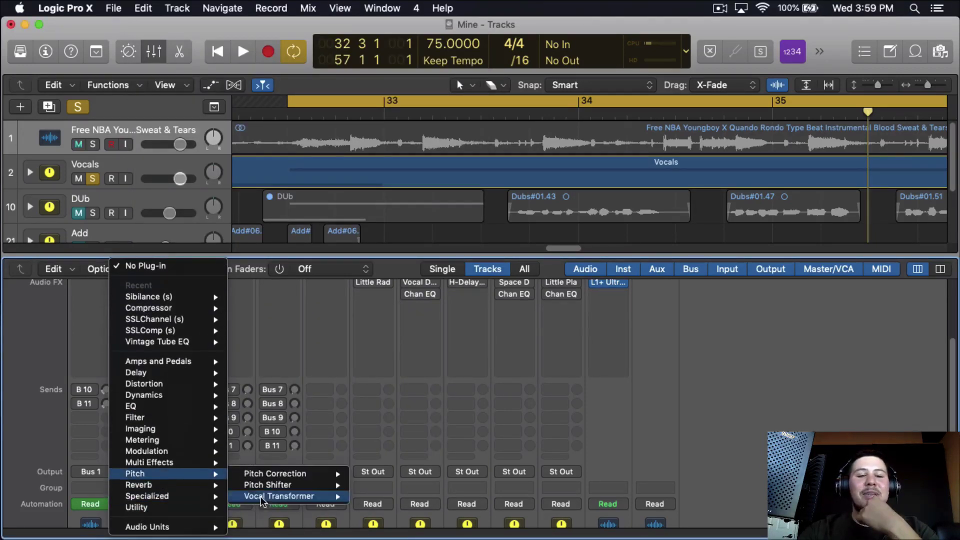
mouse_move(272, 474)
left_click(378, 473)
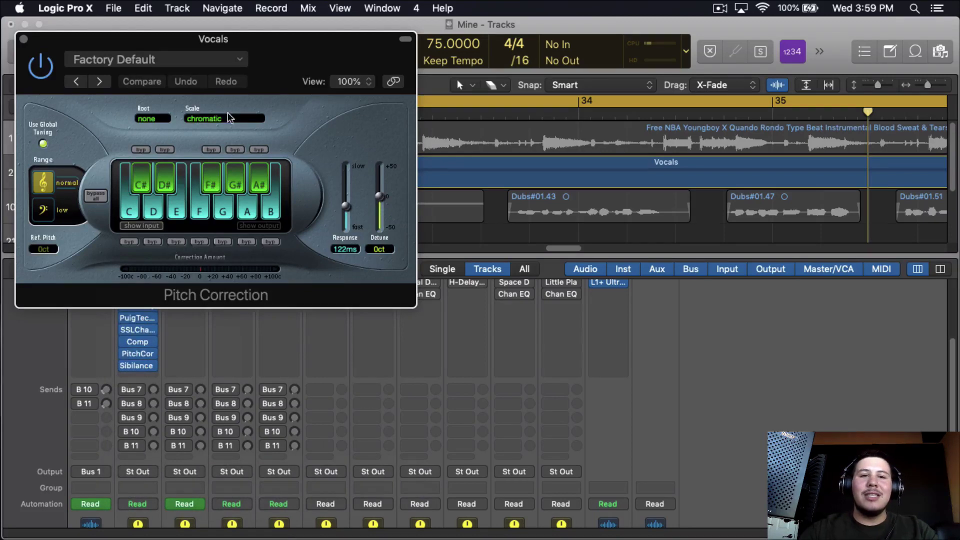
- Set Pitch Correction to the natural minor scale with root C and the low range
left_click(230, 118)
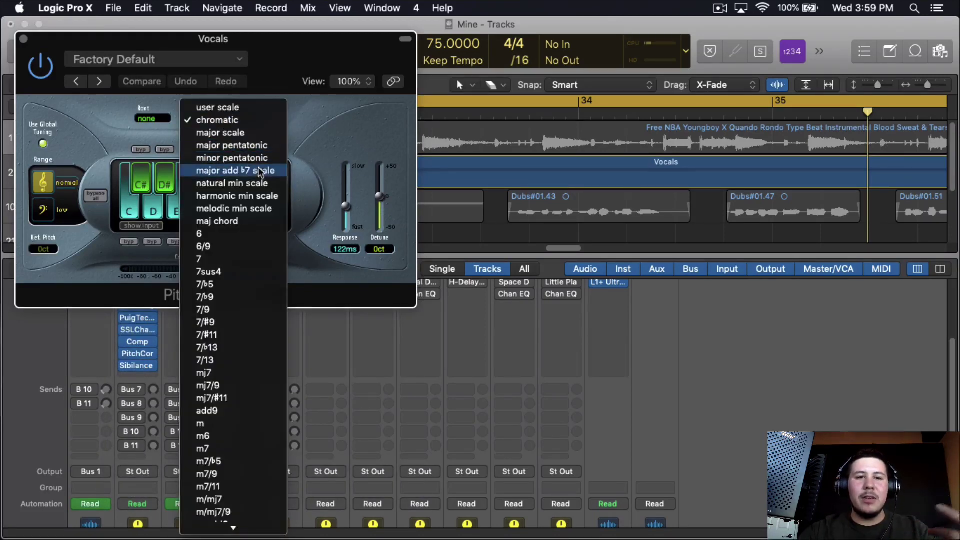
left_click(232, 183)
left_click(159, 120)
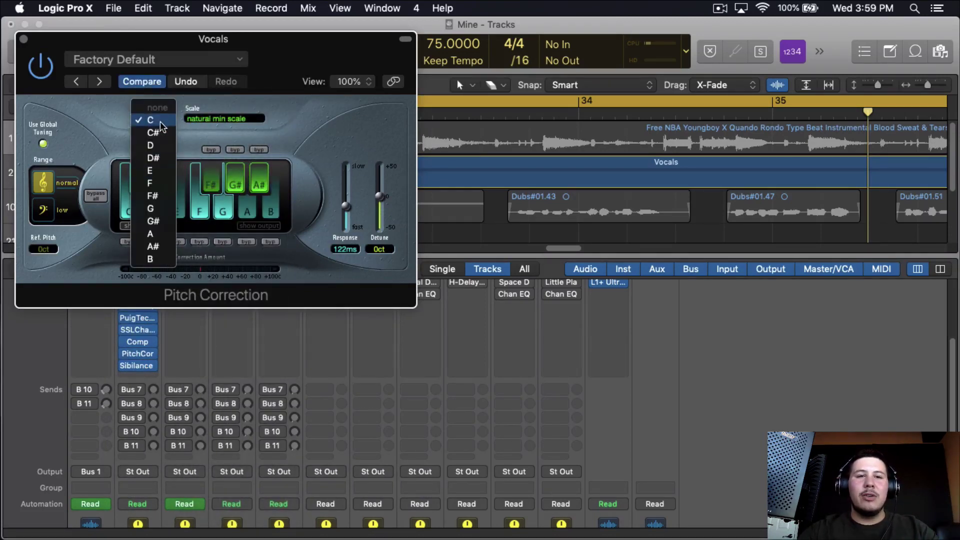
left_click(160, 122)
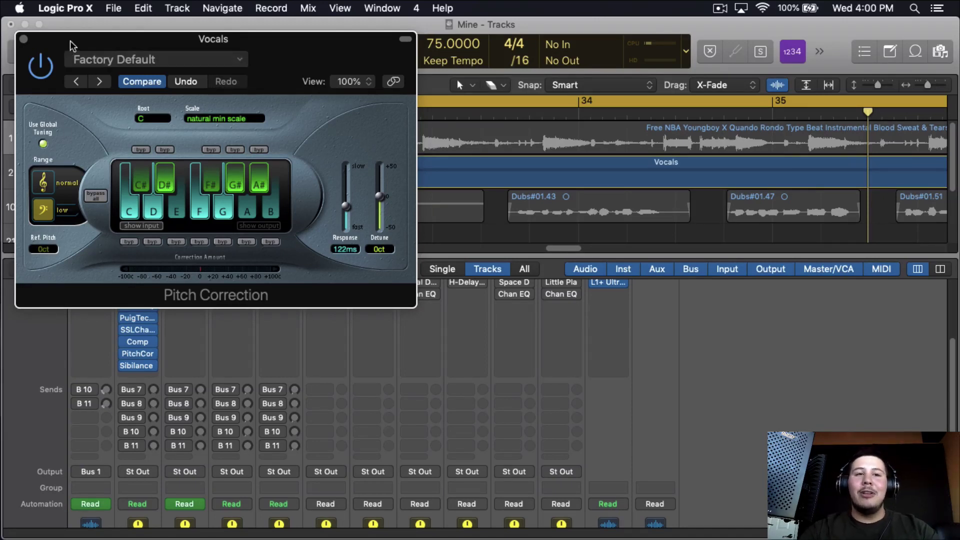
- Clear the Vocals solo and set Pitch Correction's response to 29.3 ms while the full mix plays
left_click_drag(71, 44, 96, 48)
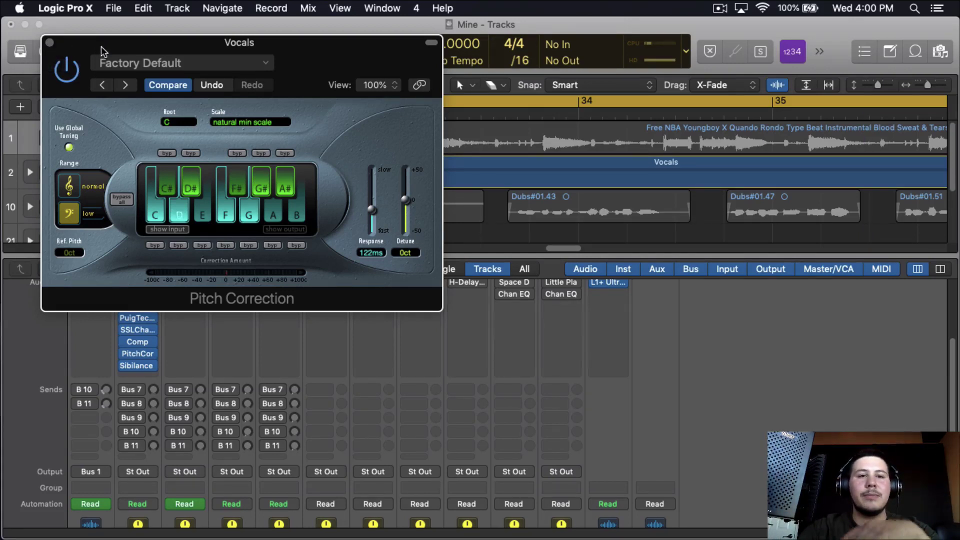
left_click_drag(101, 46, 224, 47)
left_click(78, 107)
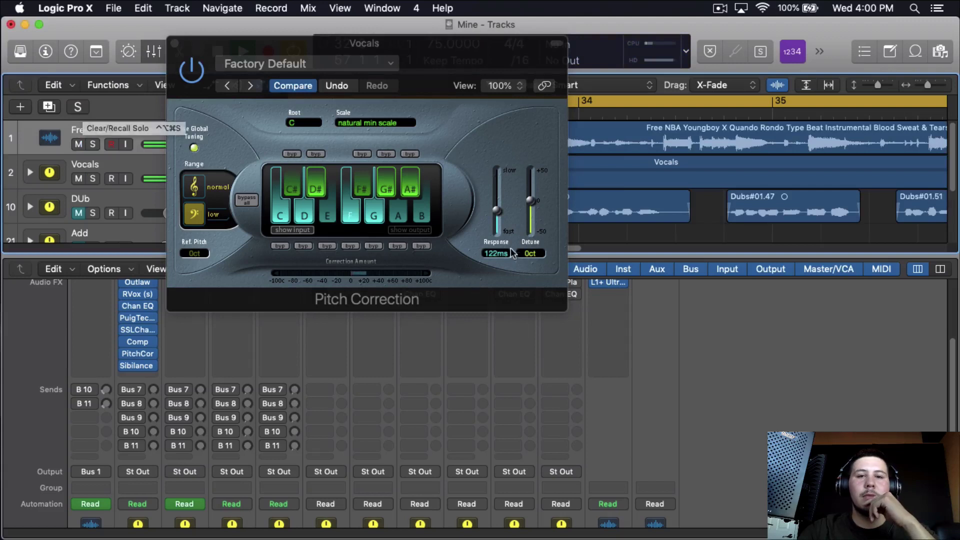
left_click_drag(497, 210, 503, 227)
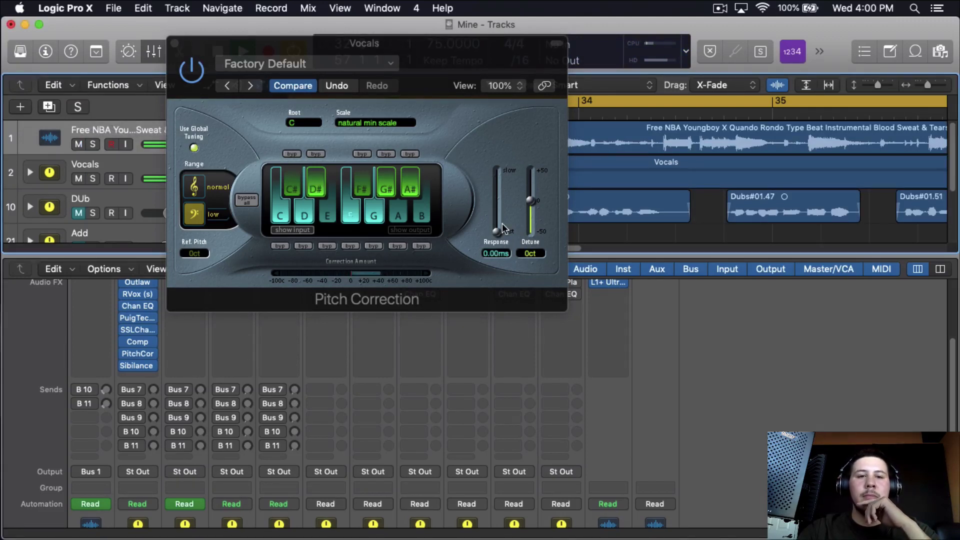
mouse_move(497, 232)
left_mouse_down()
mouse_move(497, 222)
mouse_move(497, 231)
left_mouse_up()
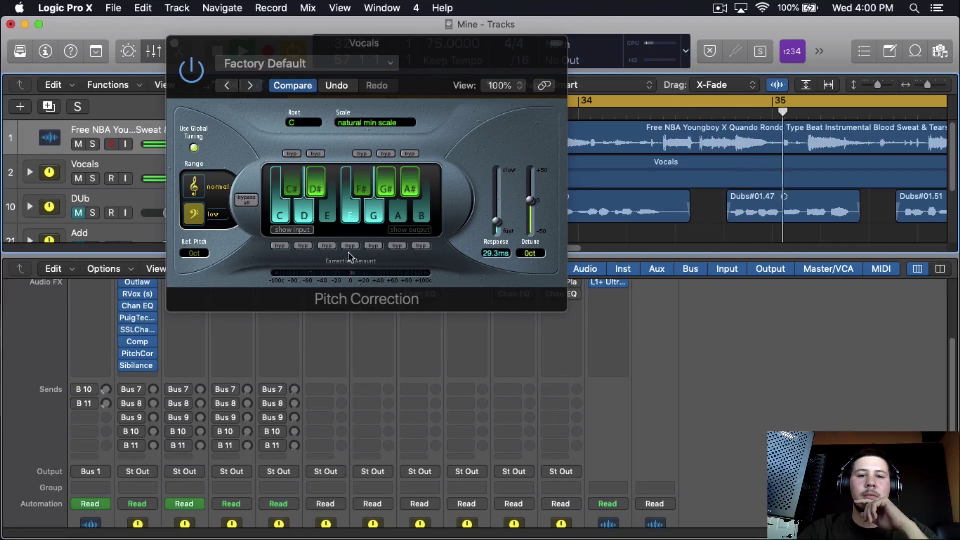
mouse_move(145, 368)
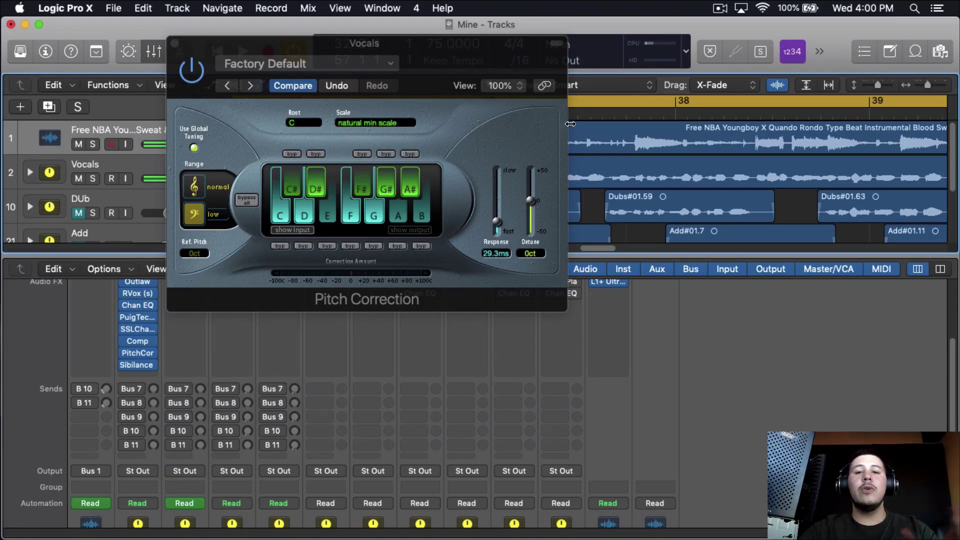
- Set the cycle range from 8 3 1 1 to 38 1 1 1 across the earlier vocal section and close Pitch Correction
left_click_drag(426, 62, 539, 236)
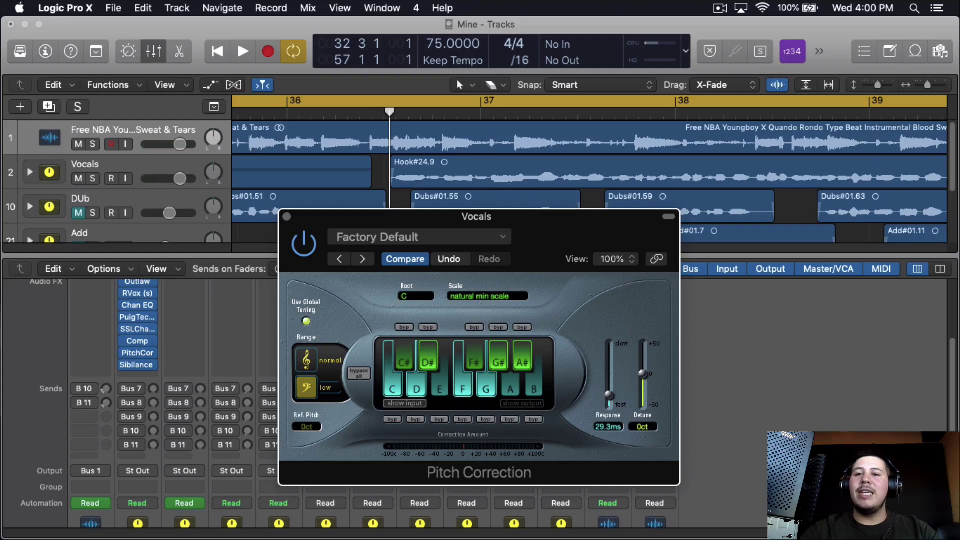
left_click(921, 86)
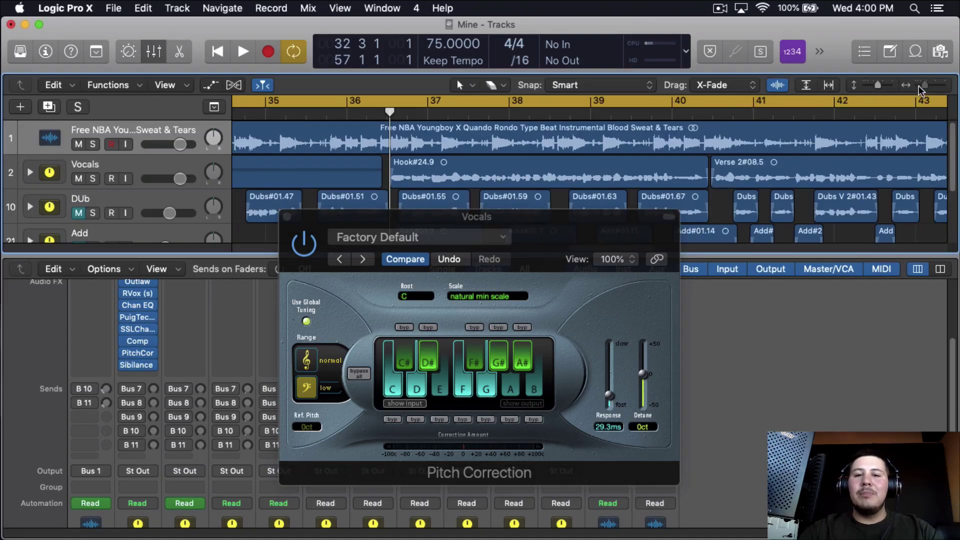
scroll(607, 111, "left", 13)
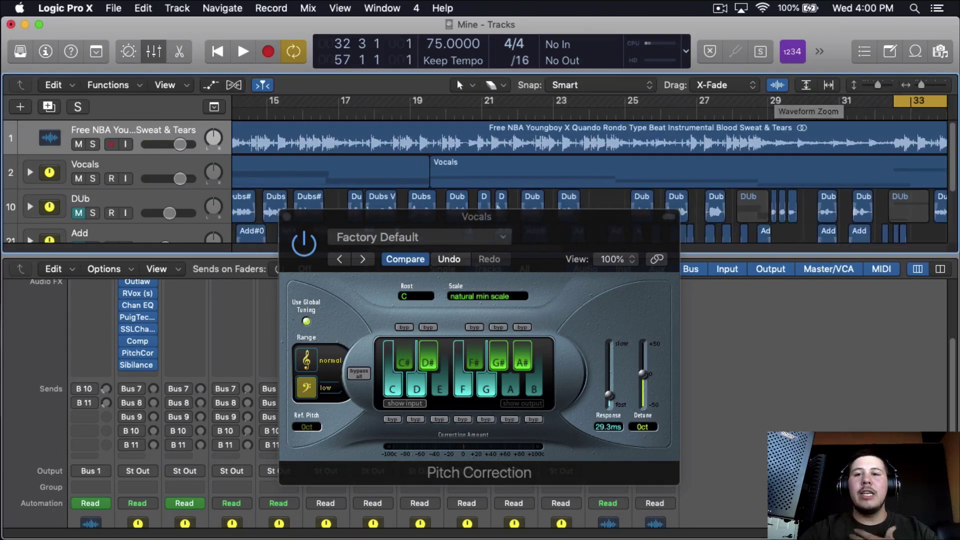
left_click_drag(922, 85, 920, 86)
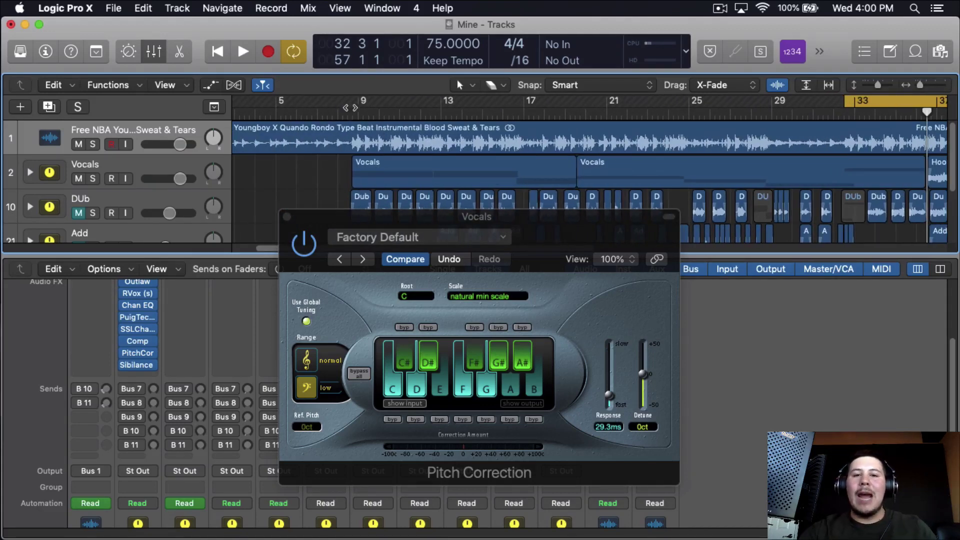
left_click_drag(350, 108, 943, 298)
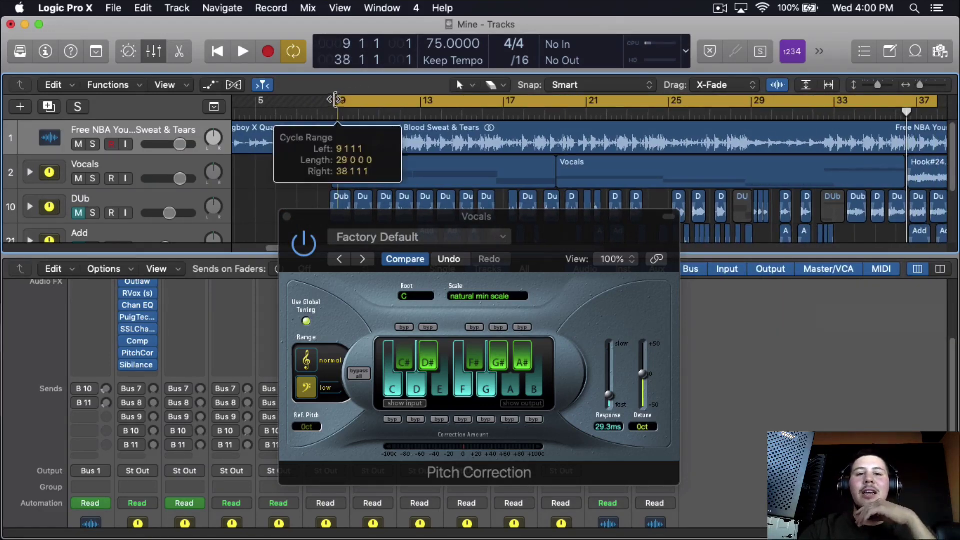
left_click_drag(334, 100, 329, 100)
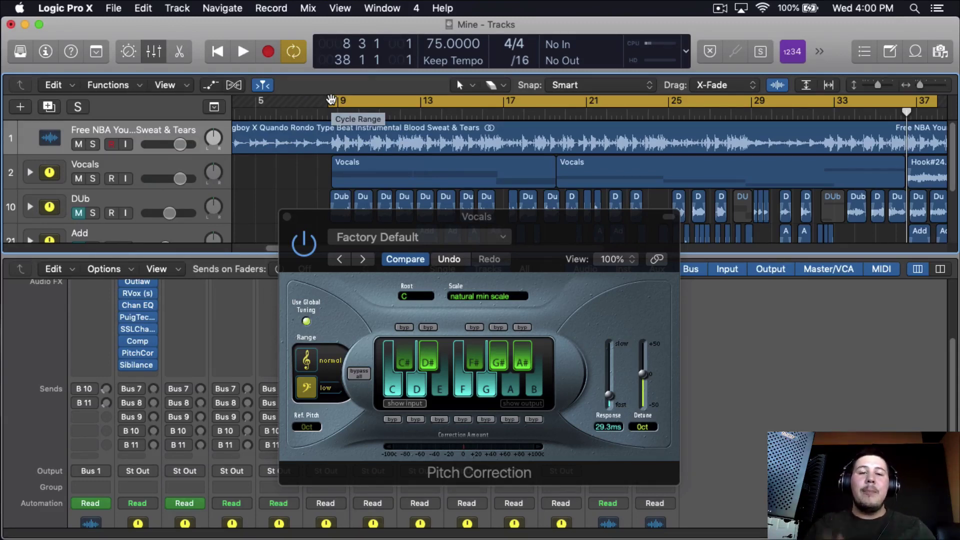
left_click(287, 217)
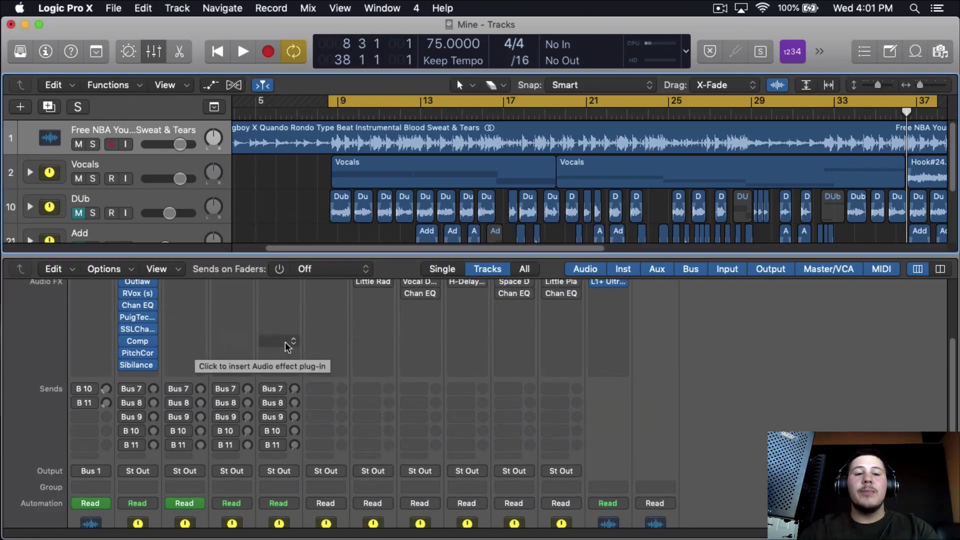
- Insert the stereo Waves S1 Imager after Sibilance on the Vocals channel and set its width to 1.10
left_click(151, 383)
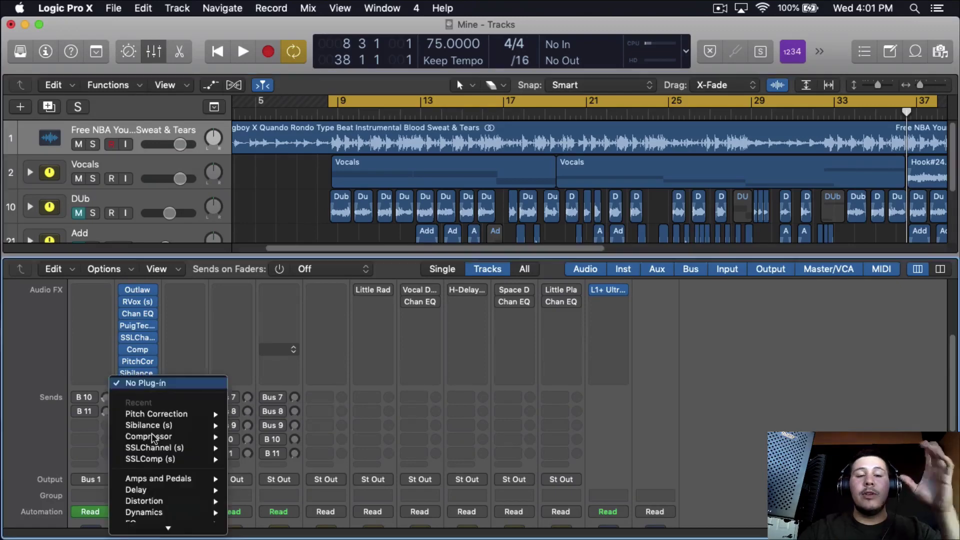
mouse_move(180, 526)
mouse_move(260, 527)
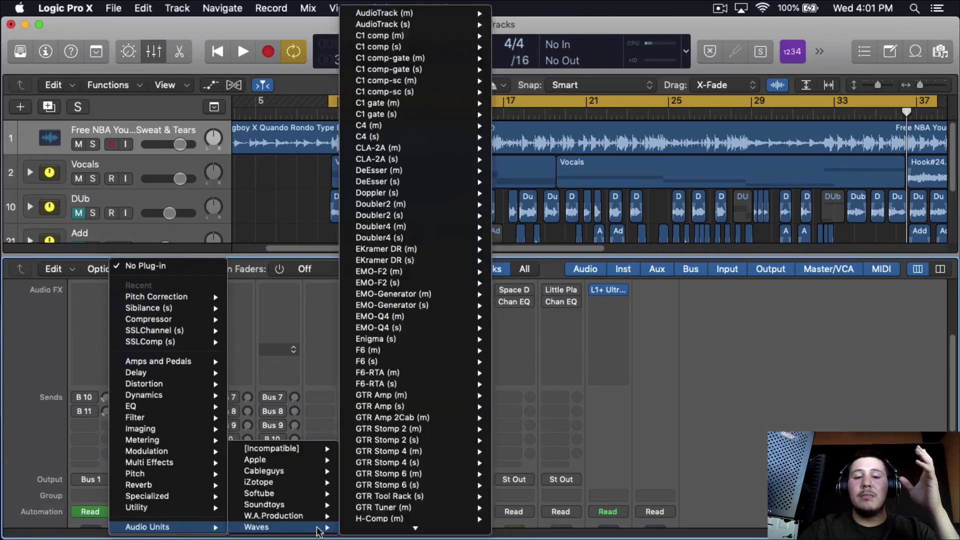
scroll(446, 330, "down", 15)
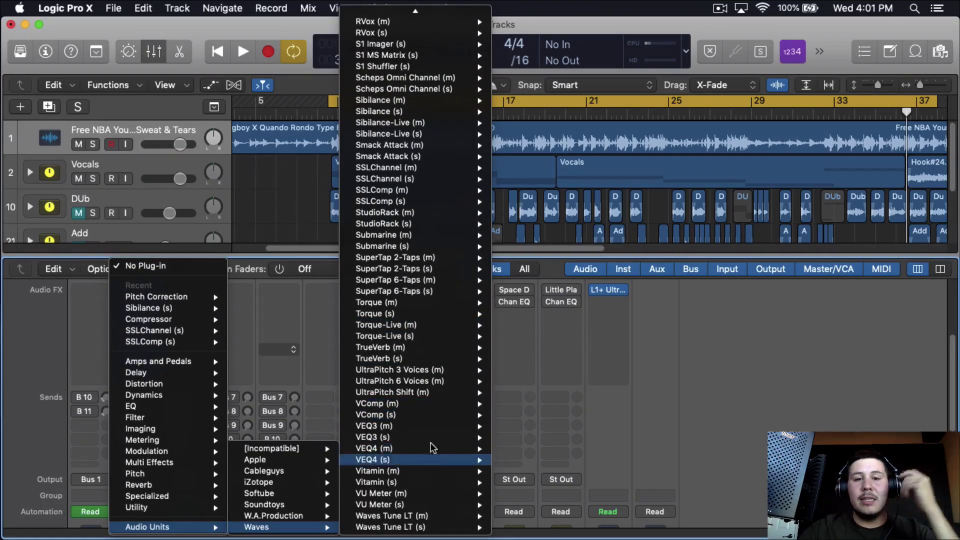
mouse_move(427, 56)
left_click(498, 45)
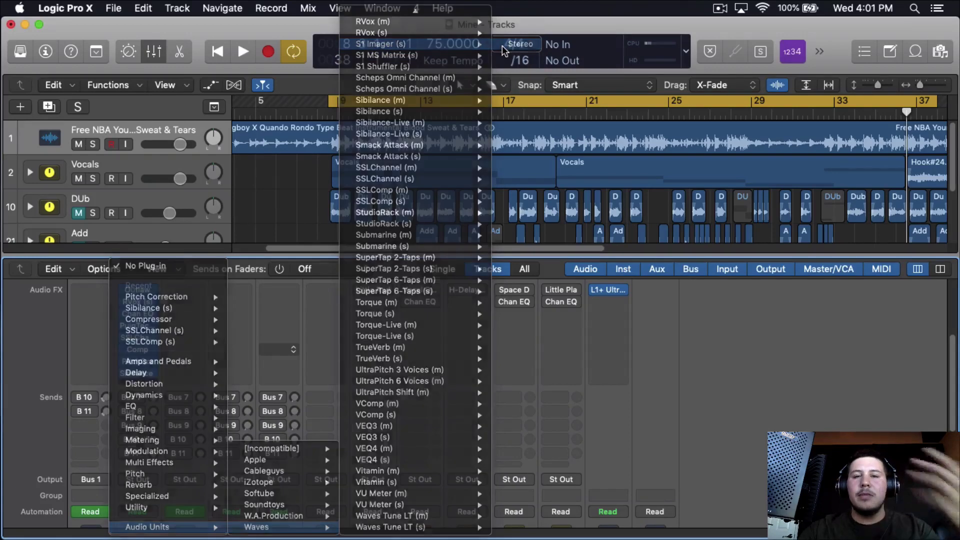
left_click_drag(75, 192, 71, 184)
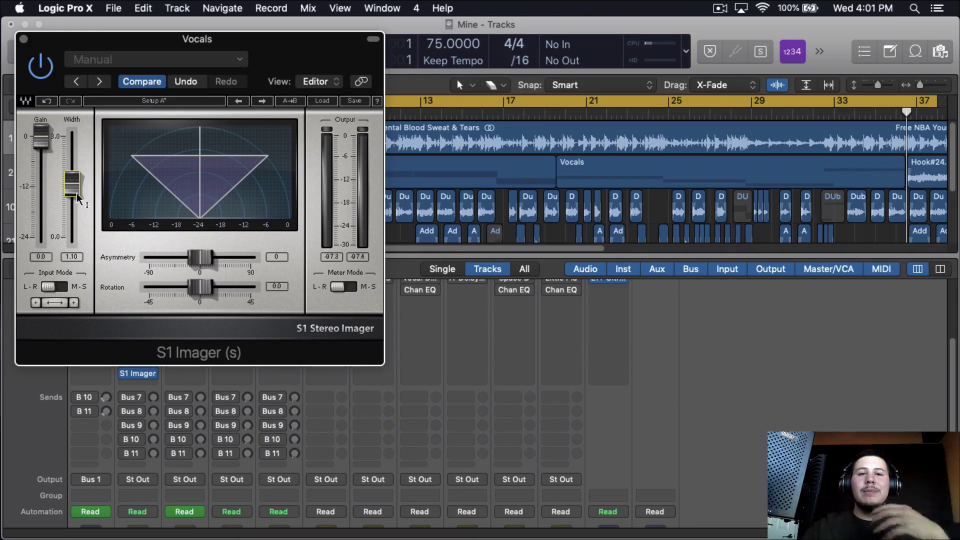
left_click(25, 34)
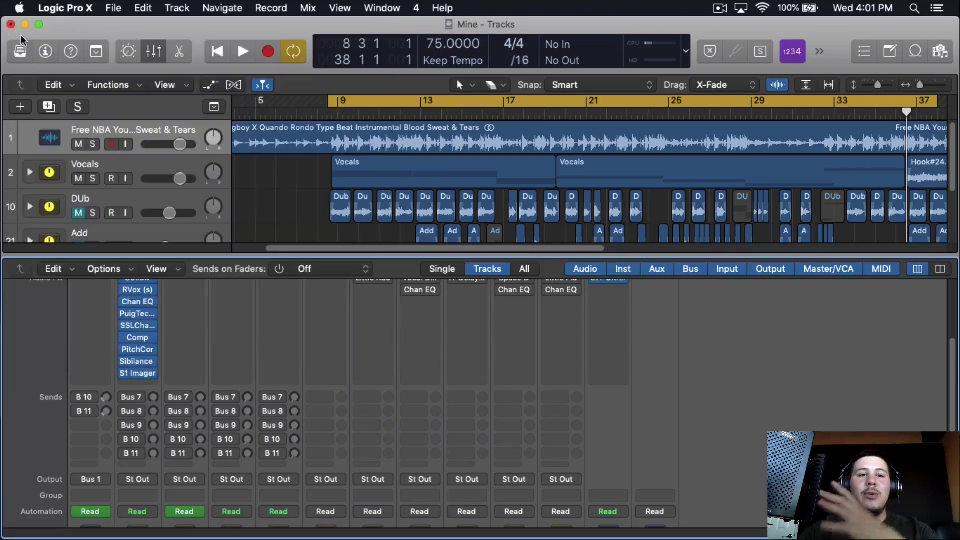
- Insert Logic's Stereo Spread imaging plug-in after S1 Imager on the Vocals channel
left_click(142, 379)
scroll(183, 530, "down", 3)
mouse_move(187, 452)
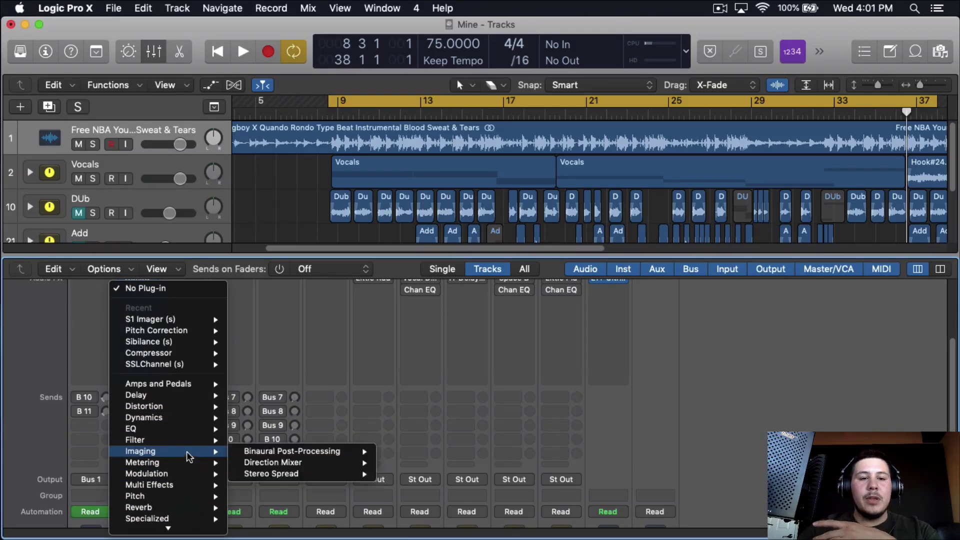
mouse_move(344, 474)
left_click(406, 474)
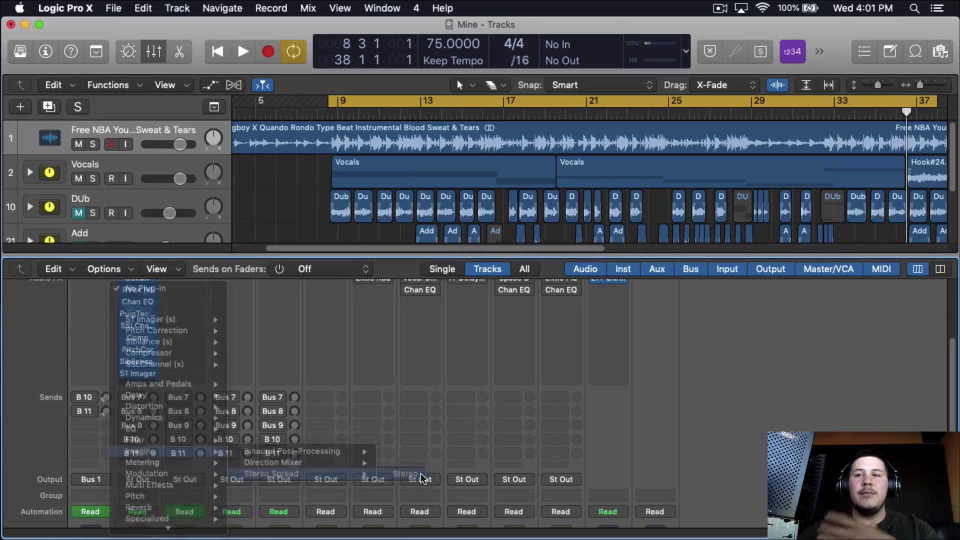
- Set Stereo Spread's lower intensity to 0%, upper intensity to 20% and lower frequency to 630 Hz
double_click(43, 201)
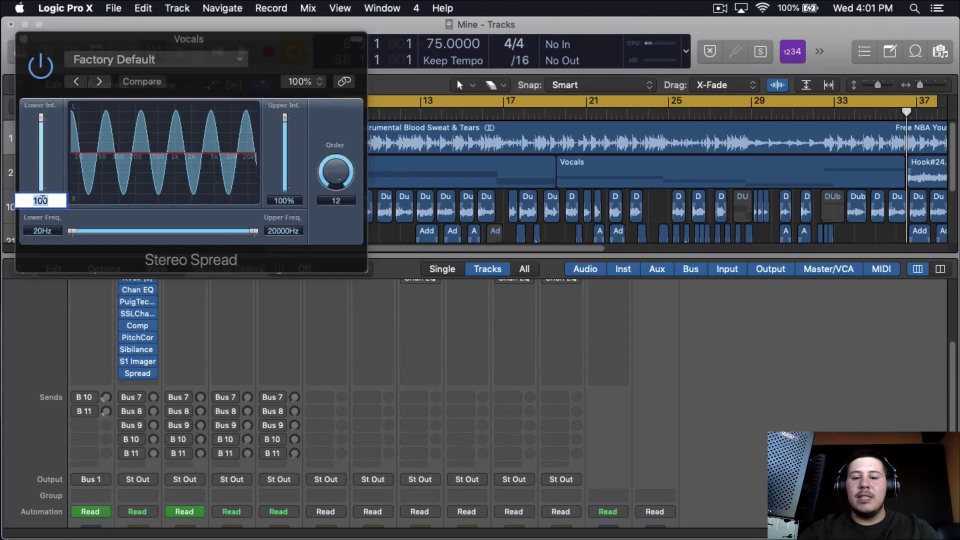
type("0")
key("Return")
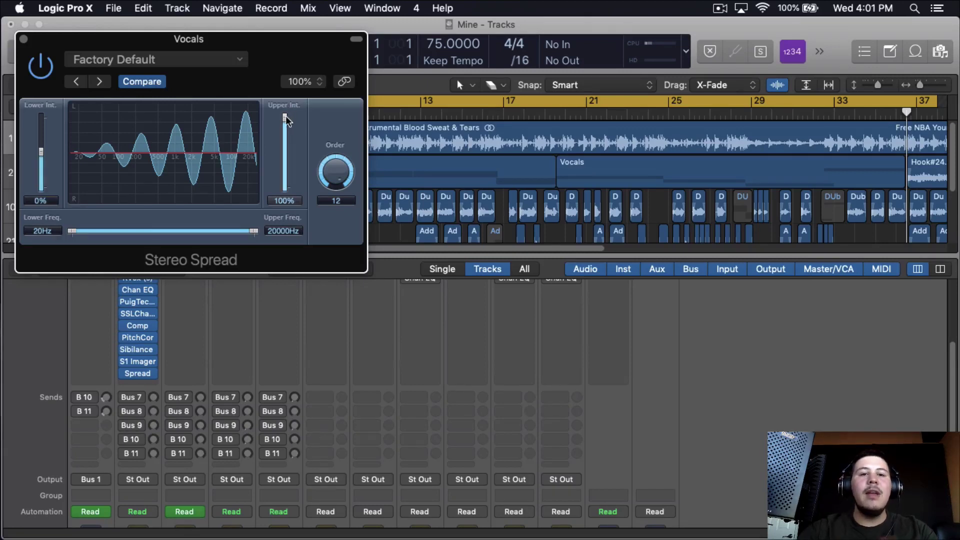
left_click_drag(290, 109, 286, 145)
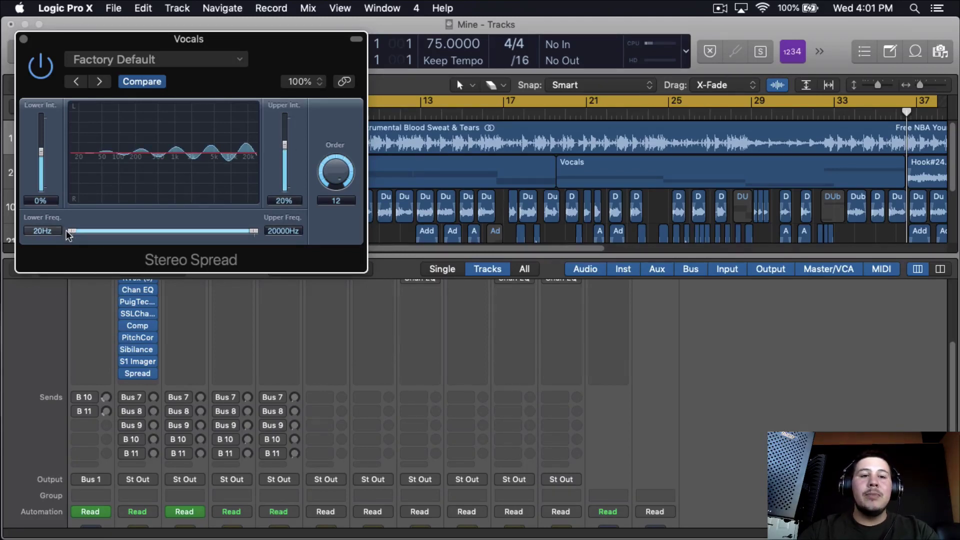
left_click_drag(70, 230, 159, 240)
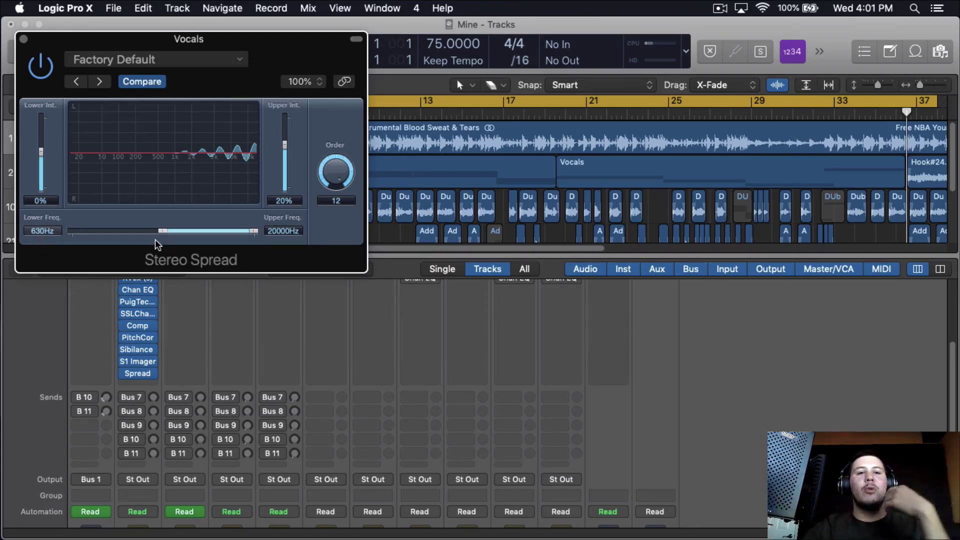
- Bypass Stereo Spread, close it and remove it from the Vocals channel
left_click(52, 59)
left_click(24, 39)
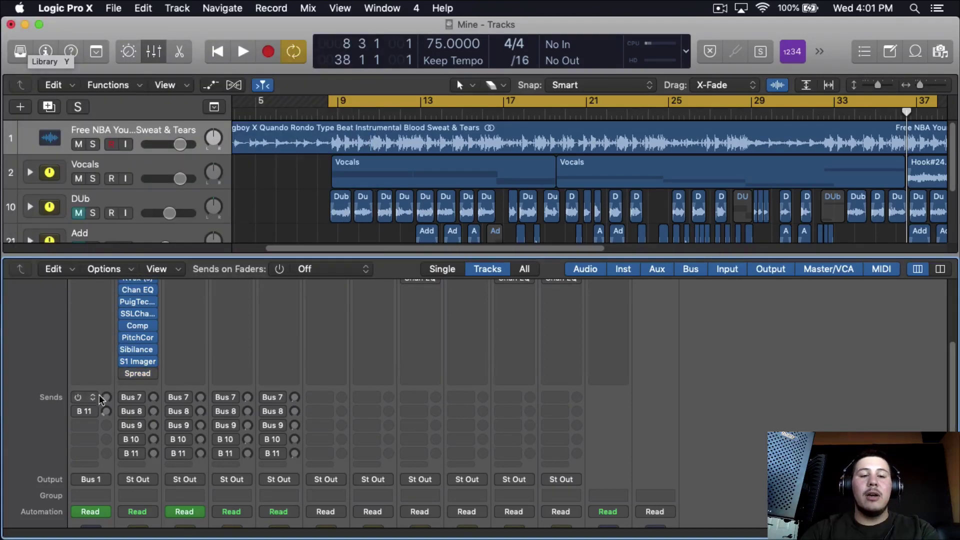
left_click(153, 374)
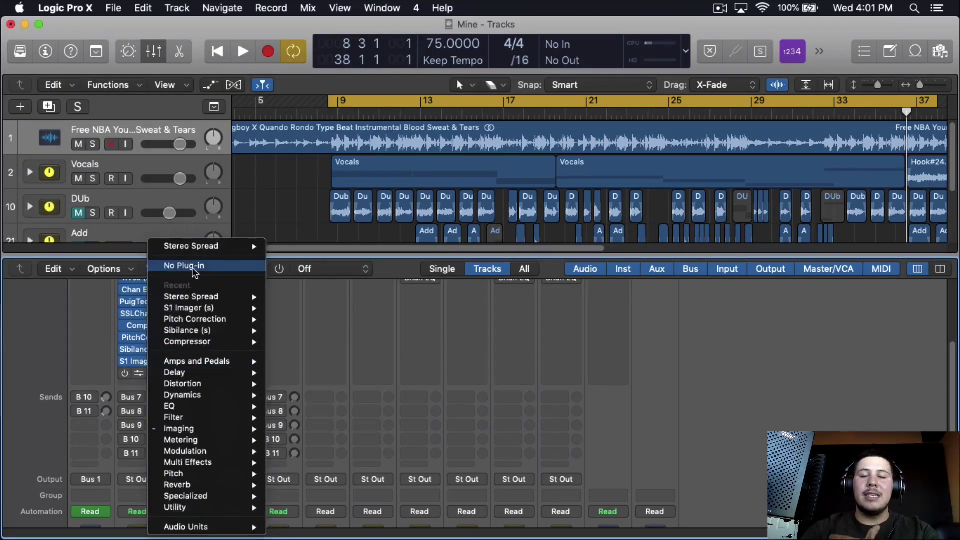
left_click(207, 264)
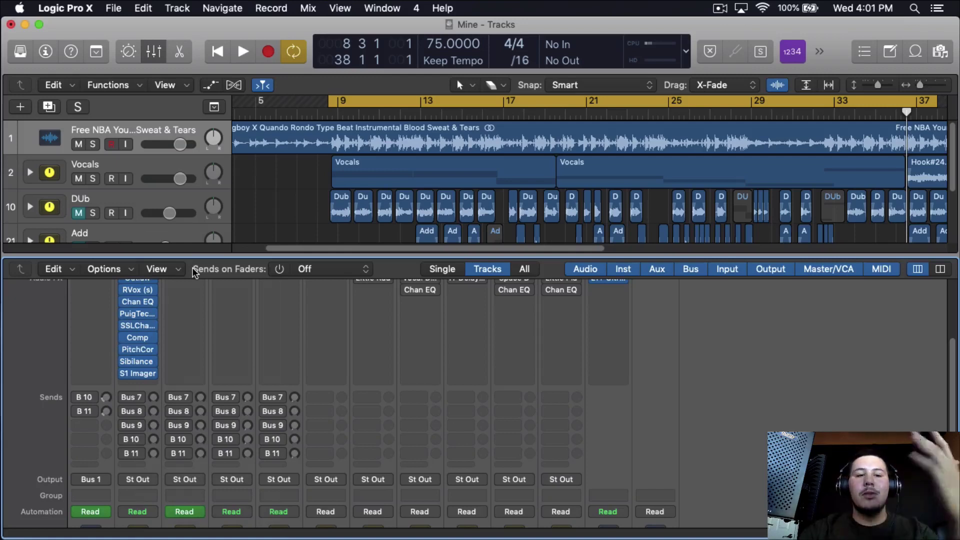
- Turn on the bypassed reverb, delay, doubler and EQ plug-ins on the Bus 7 to Bus 11 channels
scroll(362, 307, "up", 2)
mouse_move(363, 308)
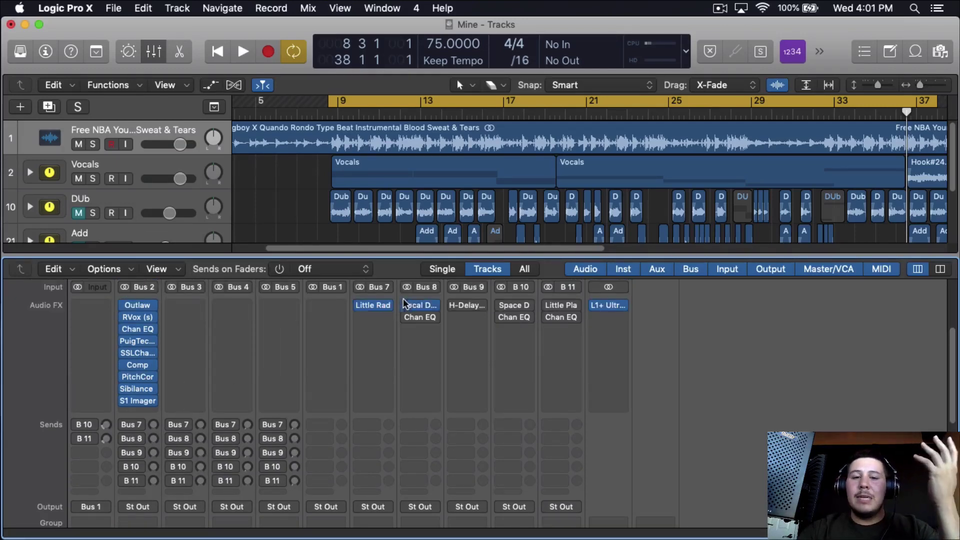
mouse_move(456, 306)
mouse_move(503, 304)
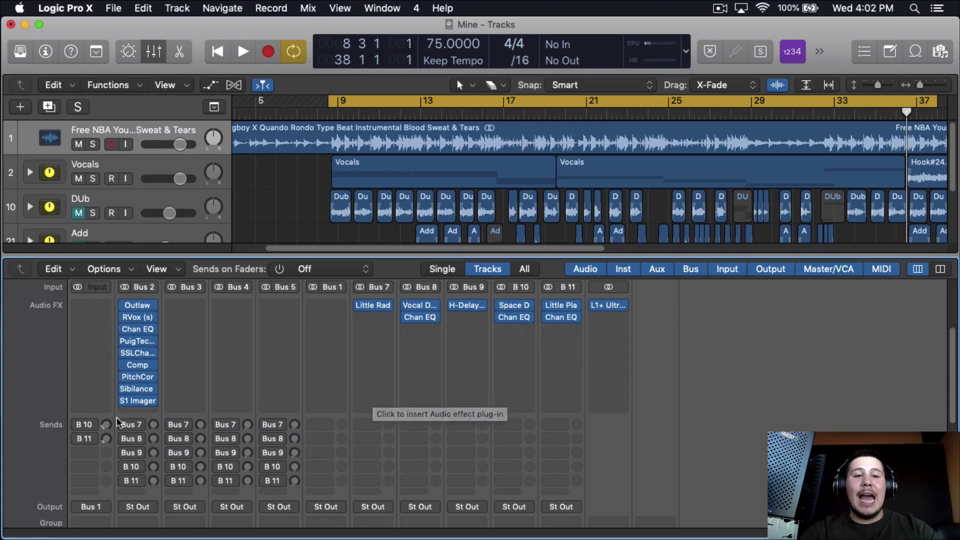
- Replace Little Radiator on the Bus 7 pre-amp channel with the stereo version of Softube's Saturation Knob
left_click(378, 308)
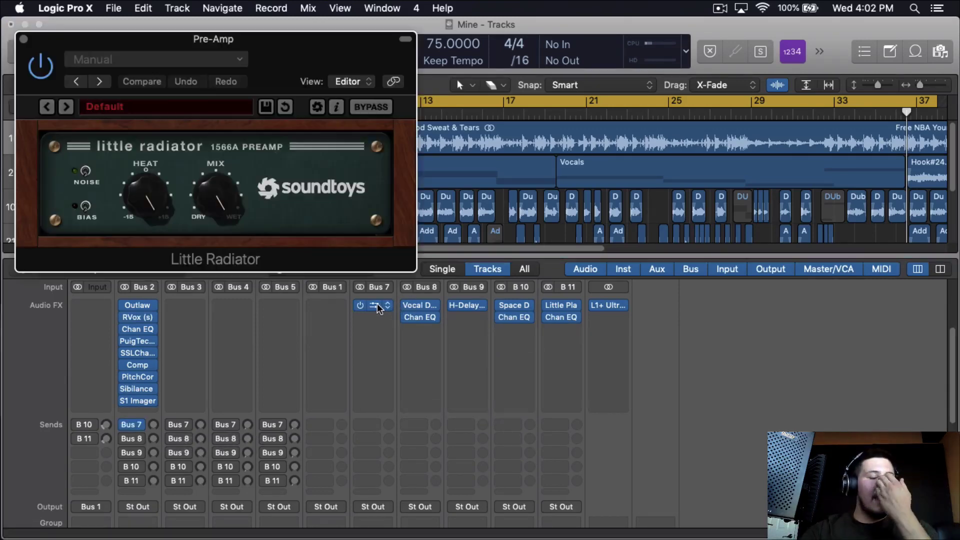
left_click(23, 39)
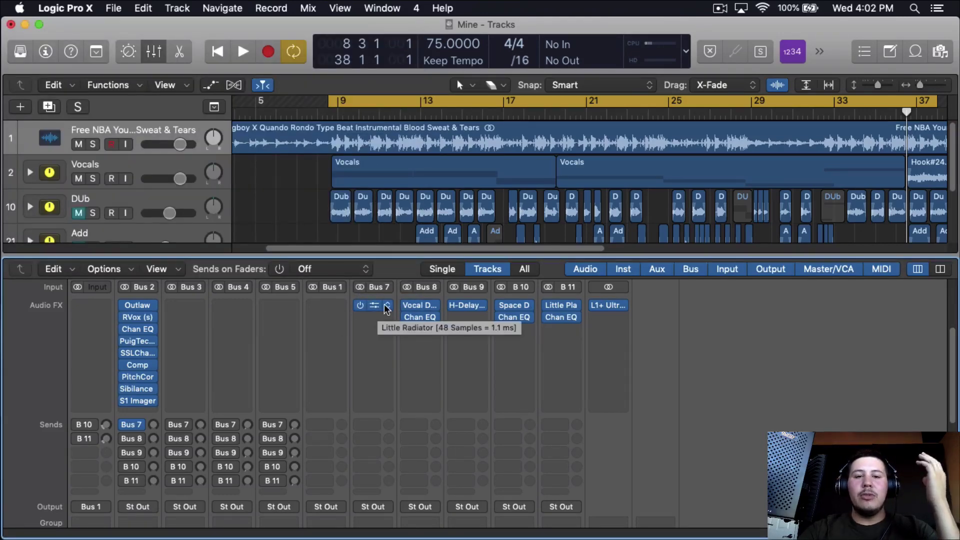
left_click(392, 305)
left_click(410, 266)
left_click(372, 306)
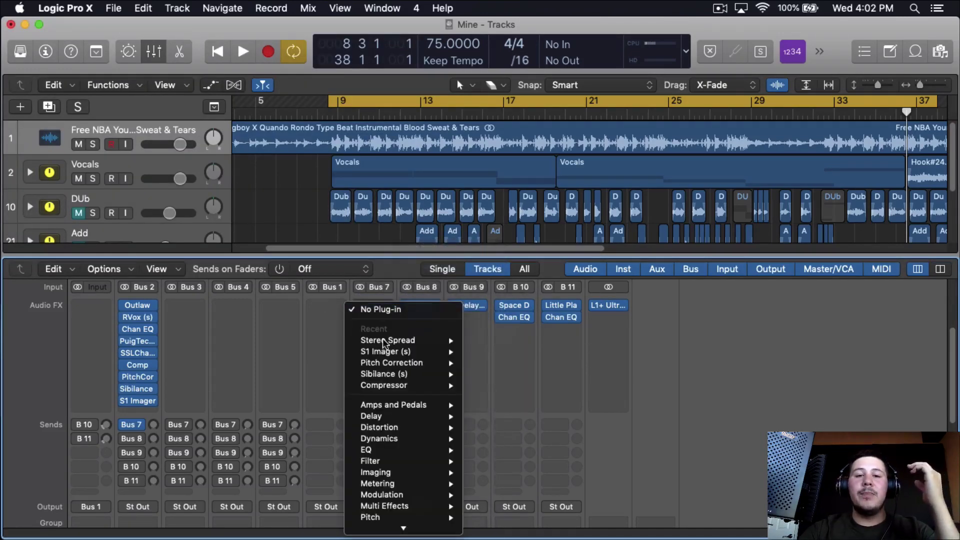
mouse_move(415, 520)
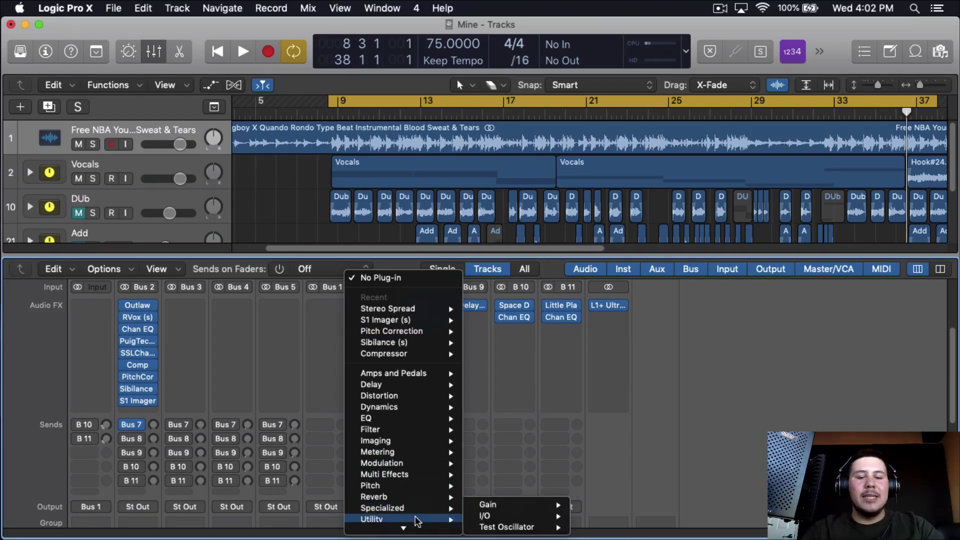
mouse_move(501, 496)
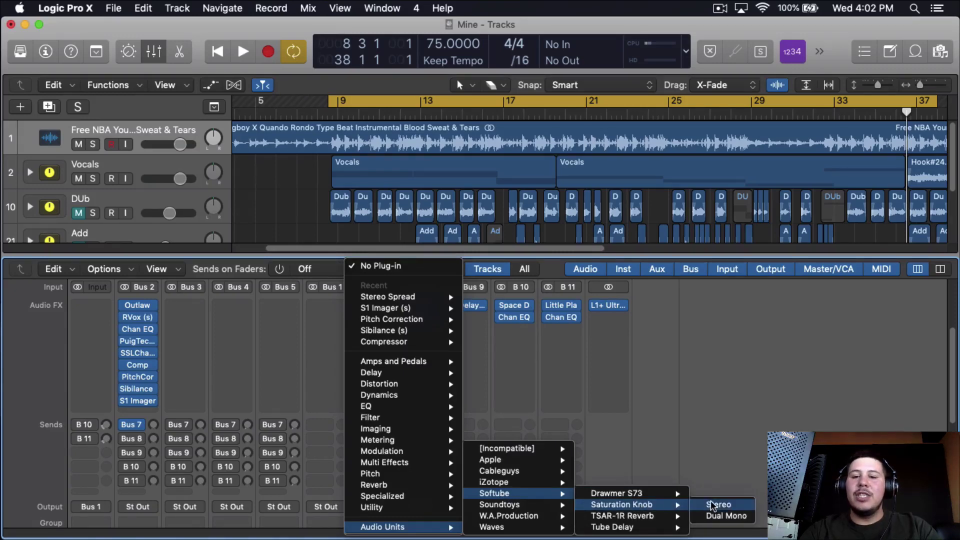
left_click(714, 505)
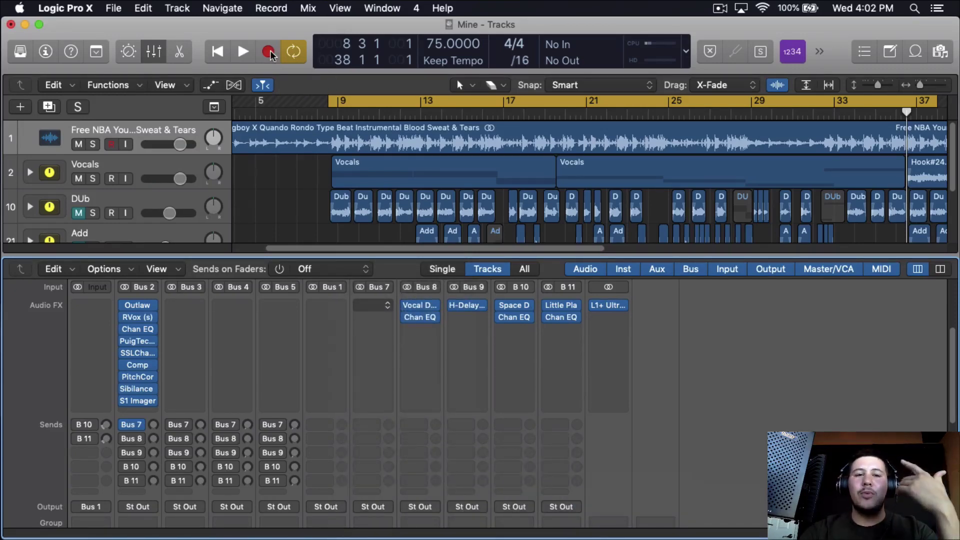
left_click_drag(161, 32, 468, 45)
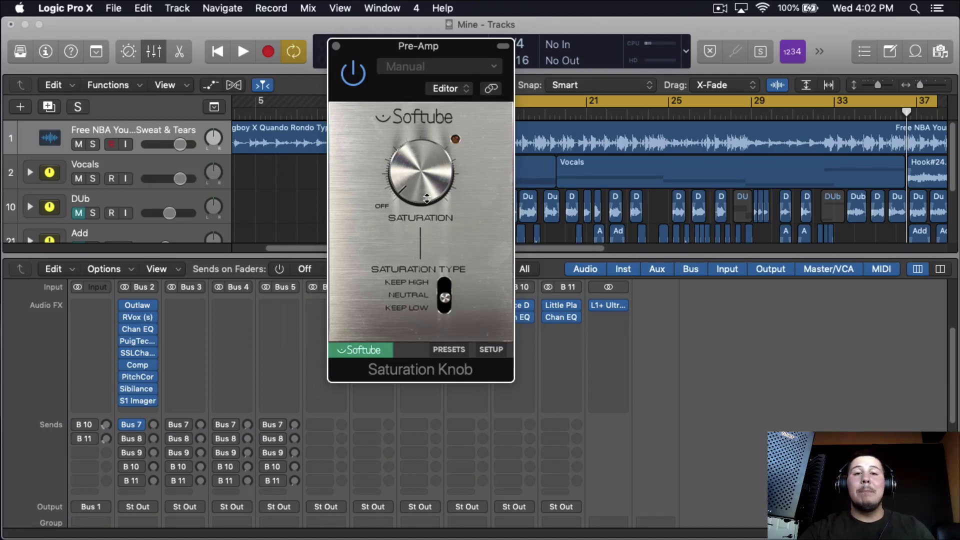
left_click_drag(380, 80, 569, 85)
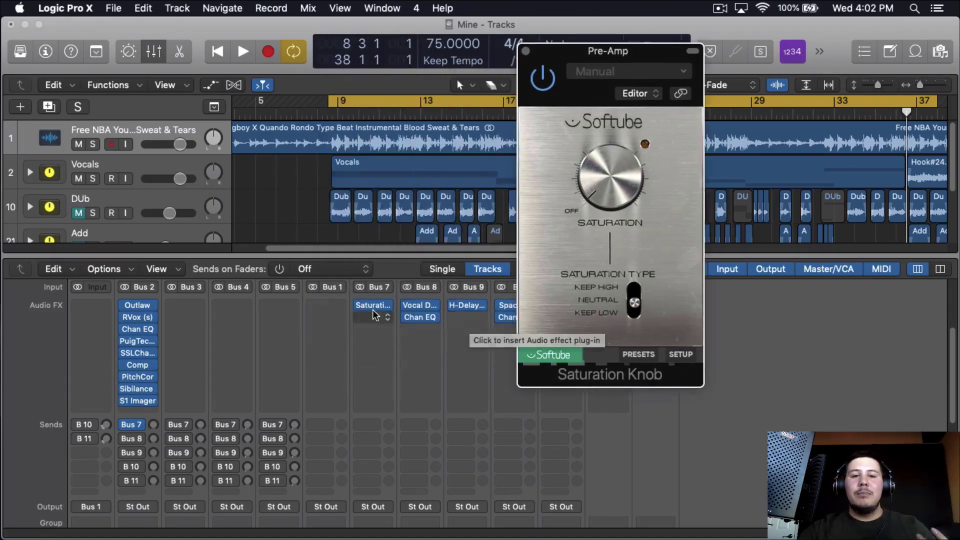
- Try the Saturation Knob directly on the Vocals channel after S1 Imager, and undo the move from Bus 7
left_click_drag(373, 305, 145, 409)
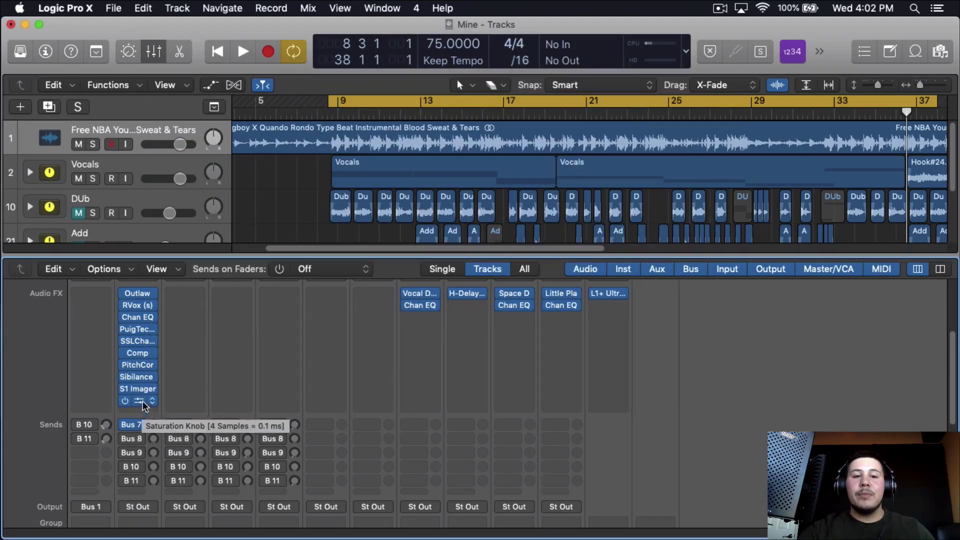
left_click(142, 401)
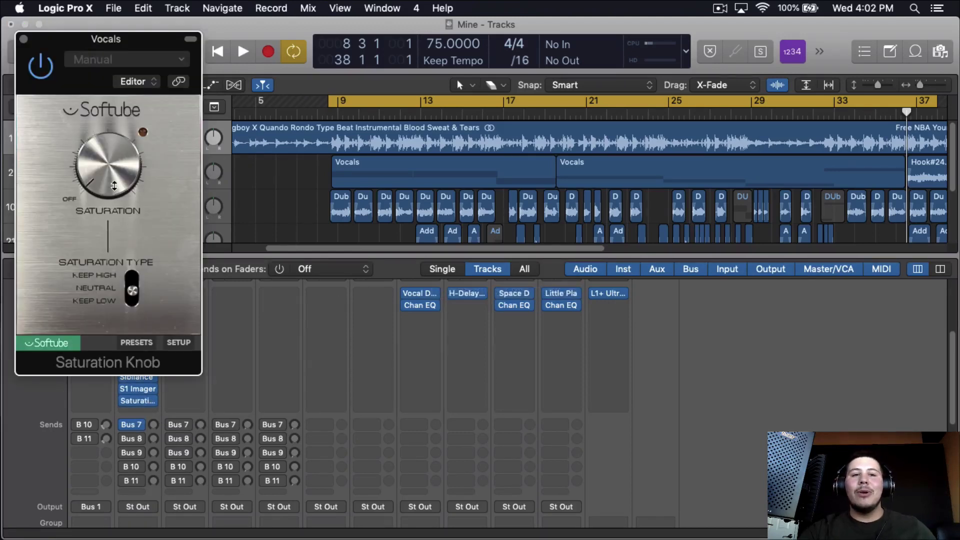
left_click(24, 39)
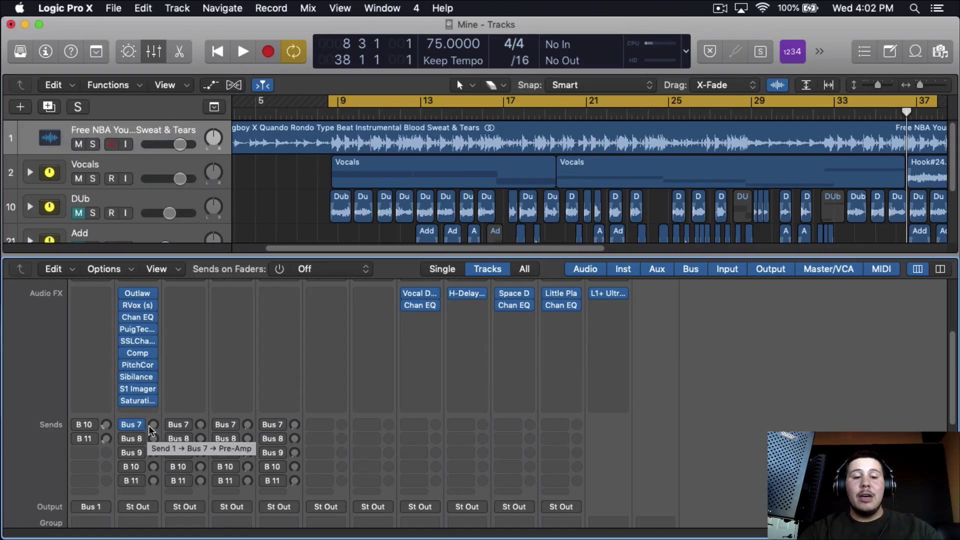
key("super+z")
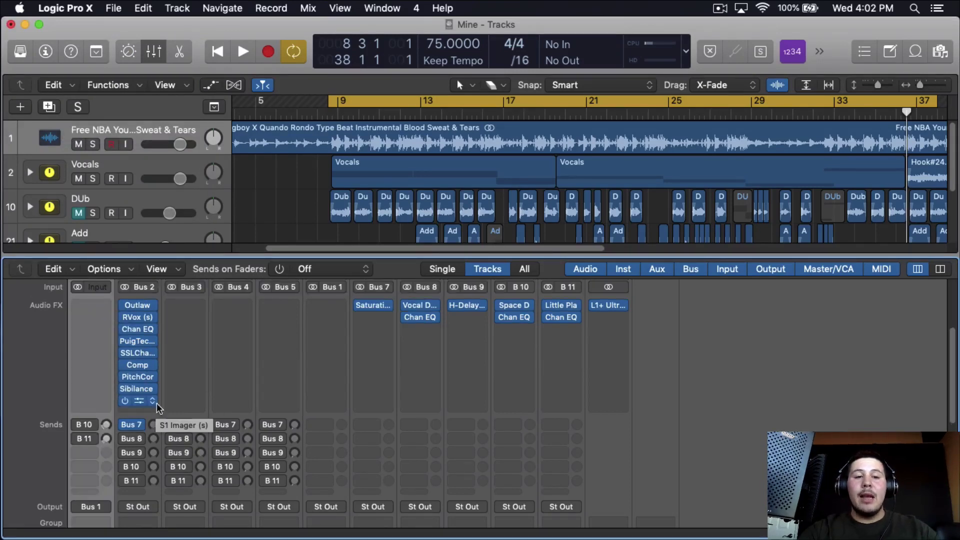
- Turn the saturation amount up to maximum in the Saturation Knob on the Bus 7 channel
left_click(377, 308)
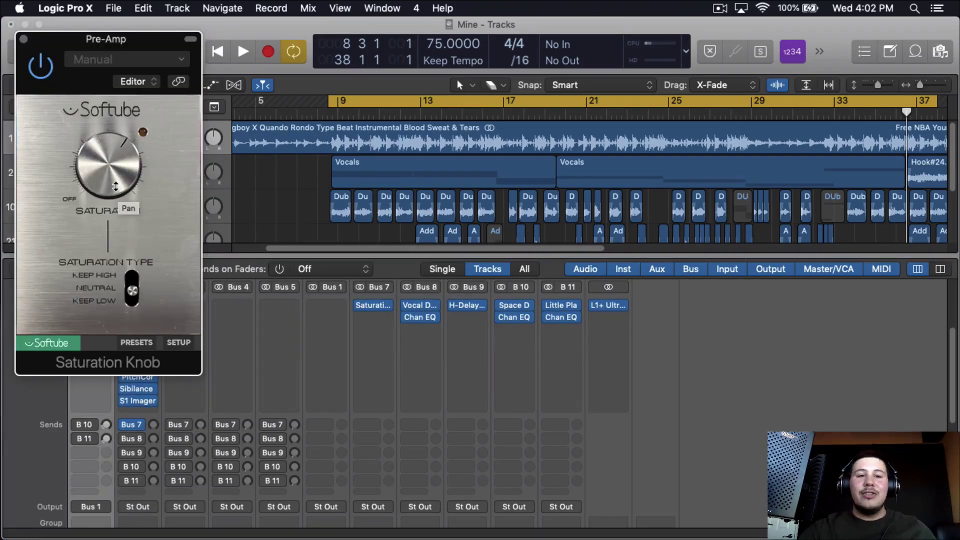
left_click_drag(116, 187, 115, 160)
left_click_drag(134, 43, 585, 75)
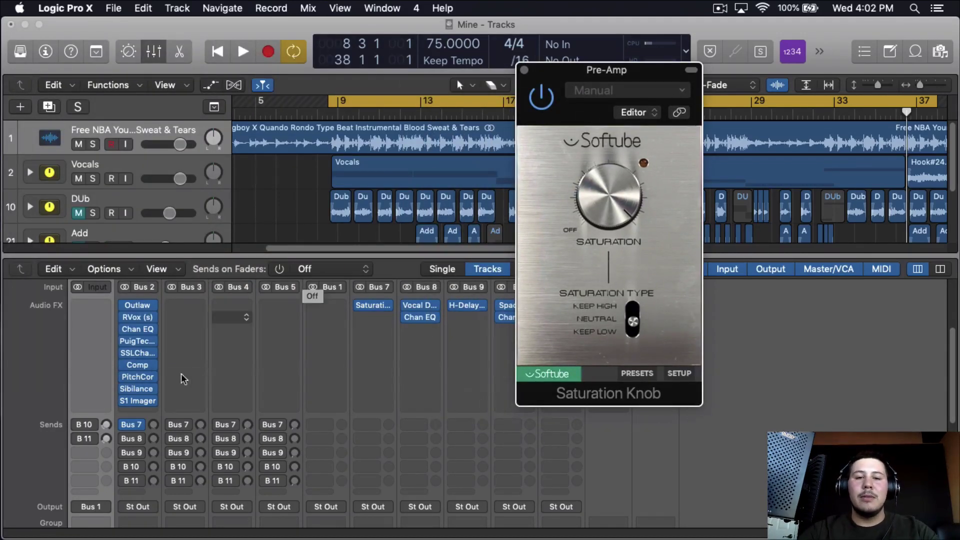
- During playback, set the Vocals channel's Bus 7 send to a low level of about -33.9 dB and close the Saturation Knob
key("space")
left_click_drag(154, 426, 161, 358)
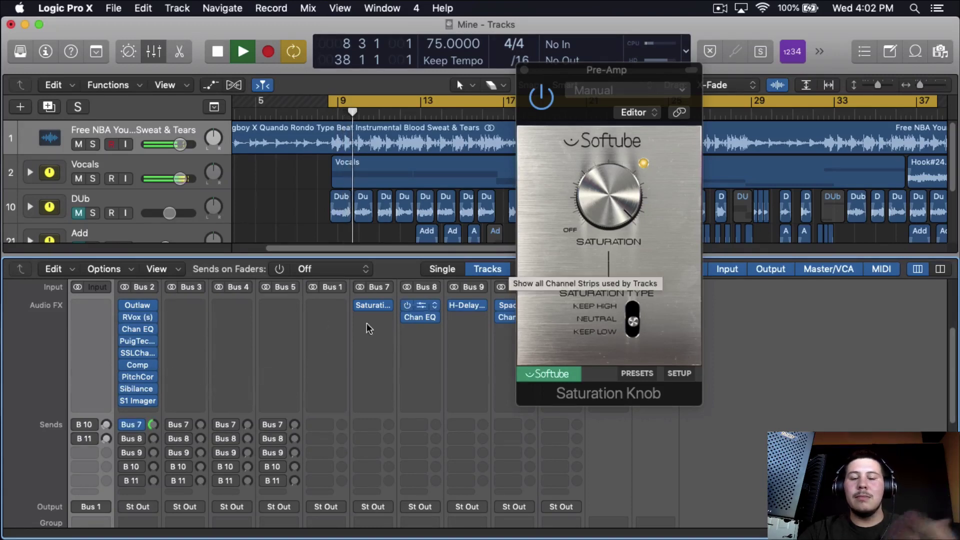
left_click_drag(154, 424, 165, 468)
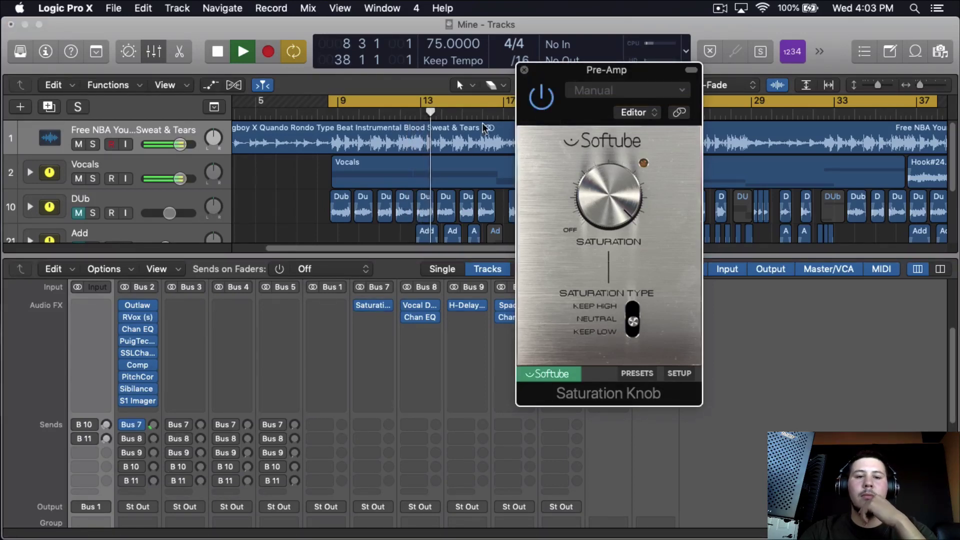
left_click_drag(155, 425, 155, 430)
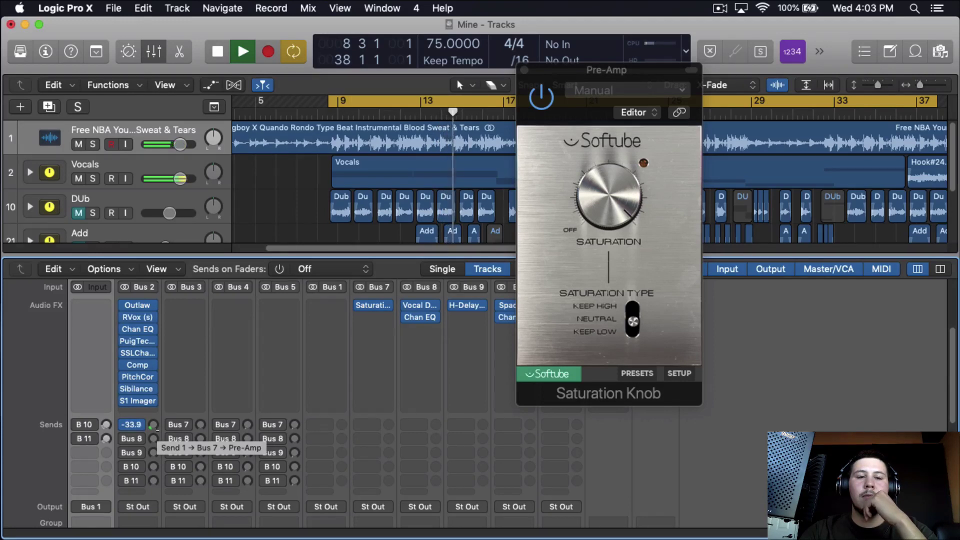
left_click(525, 70)
left_click(708, 371)
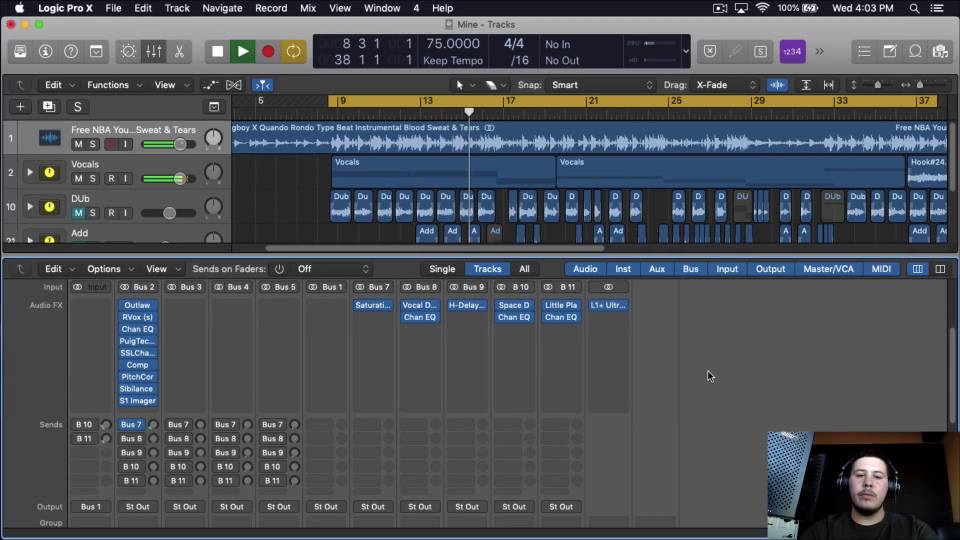
key("space")
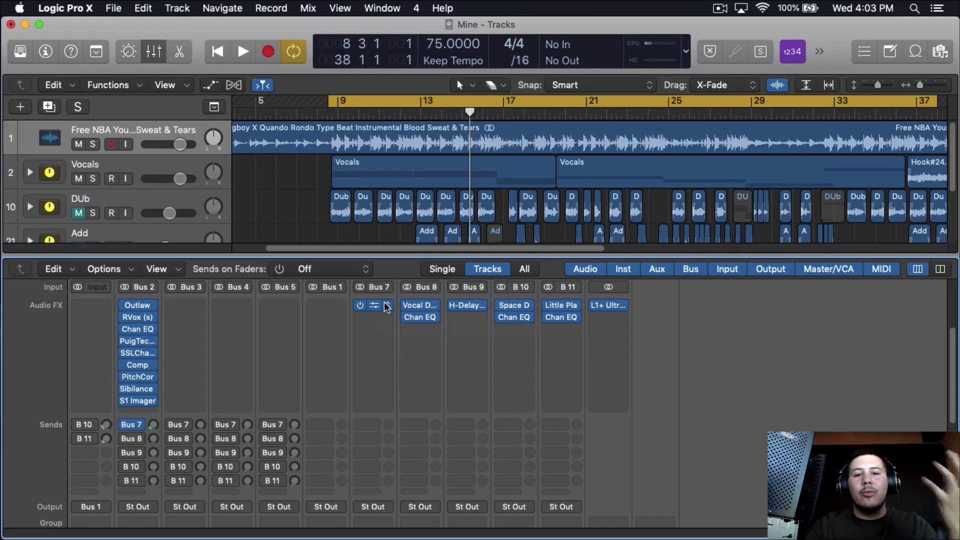
- Review the Vocal Doubler and the Channel EQ low cut on the Bus 8 channel, and turn on the Vocals channel's Bus 8 send
left_click(419, 305)
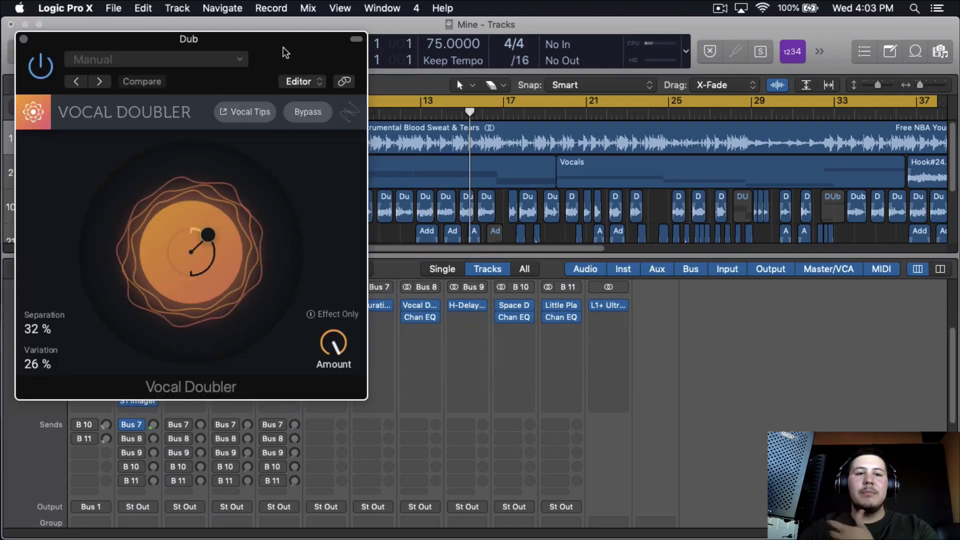
left_click_drag(275, 39, 402, 25)
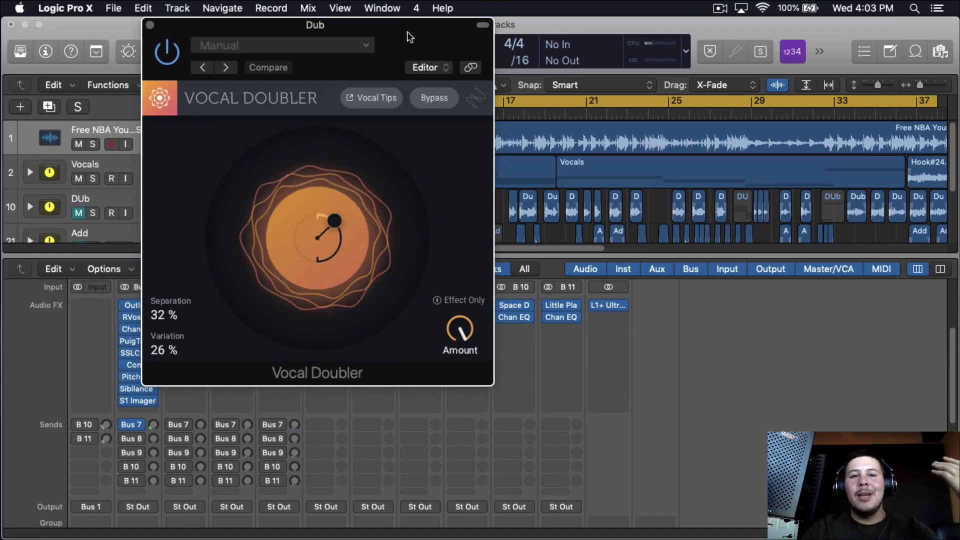
left_click_drag(407, 32, 777, 38)
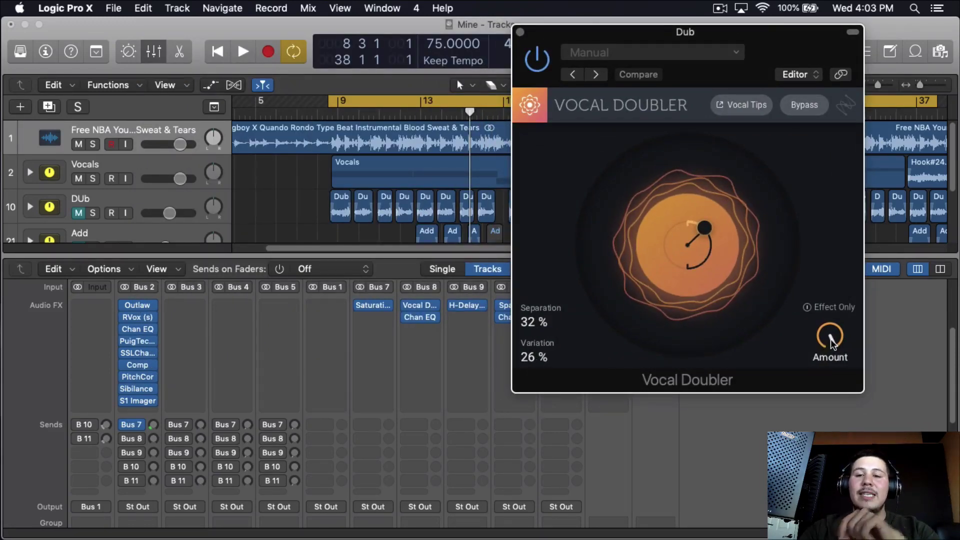
mouse_move(830, 333)
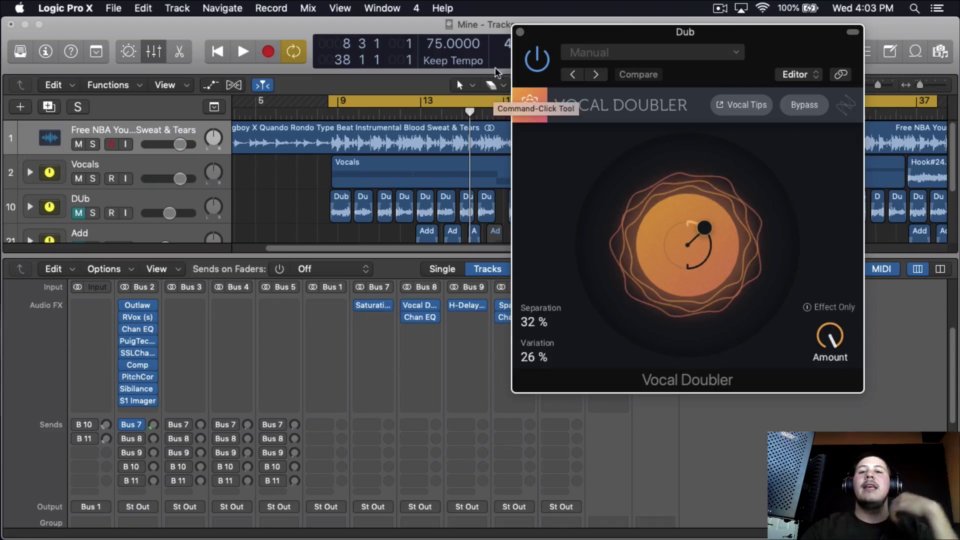
left_click(520, 32)
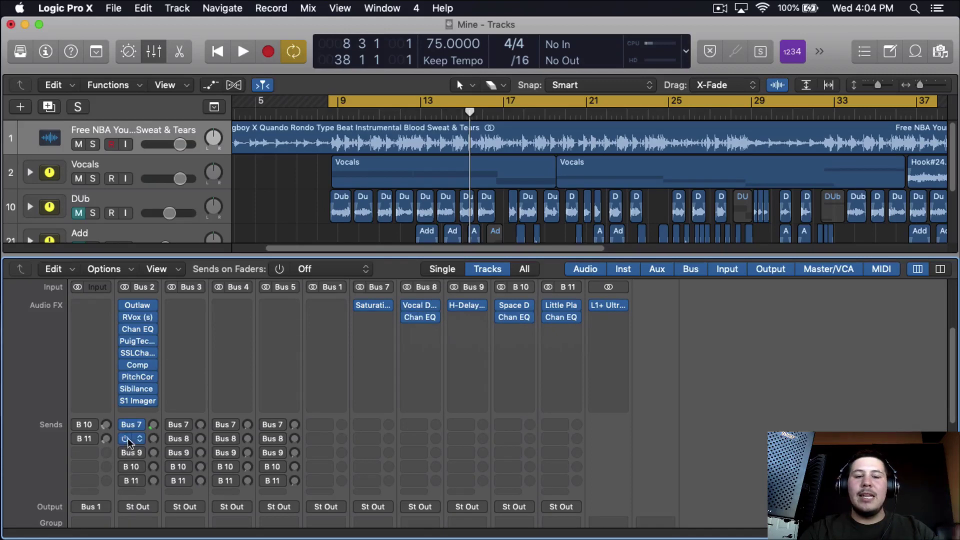
left_click(420, 317)
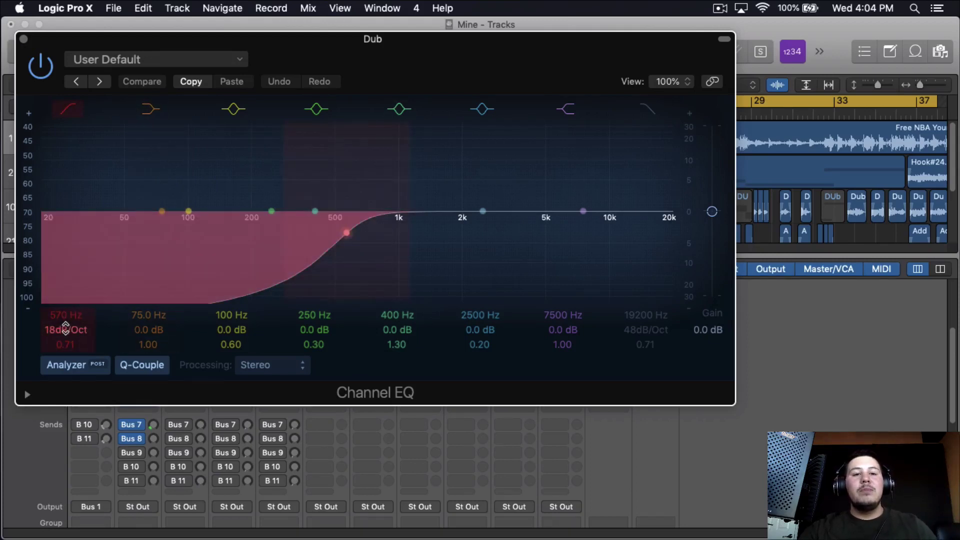
left_click_drag(66, 329, 66, 320)
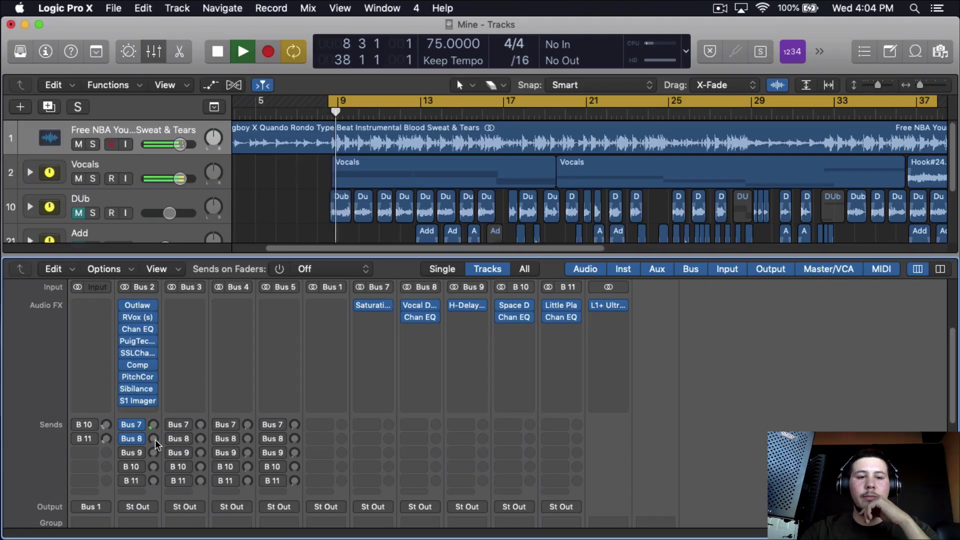
- Raise the Vocals channel's Bus 8 send slightly while the verse plays, listen to the doubled vocal and stop playback
left_click_drag(155, 439, 178, 426)
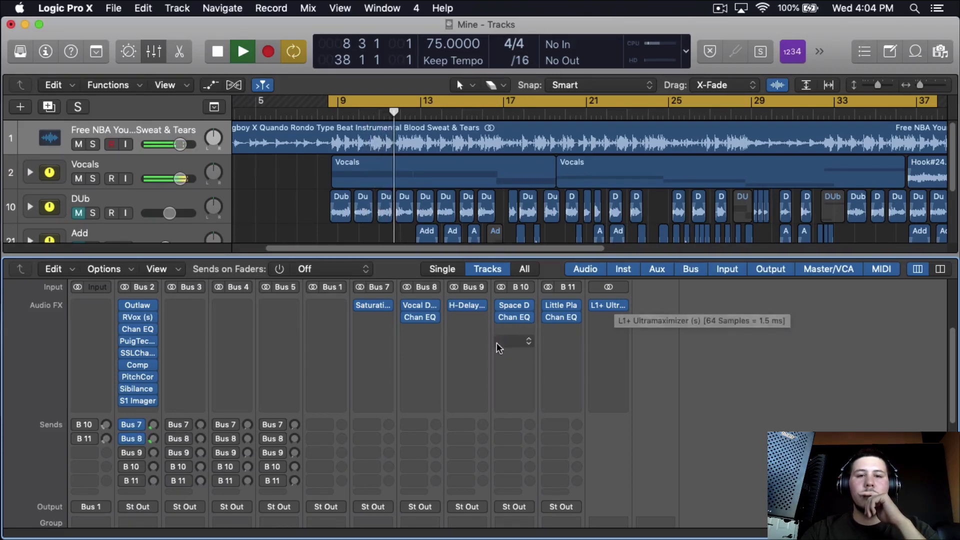
scroll(497, 344, "down", 3)
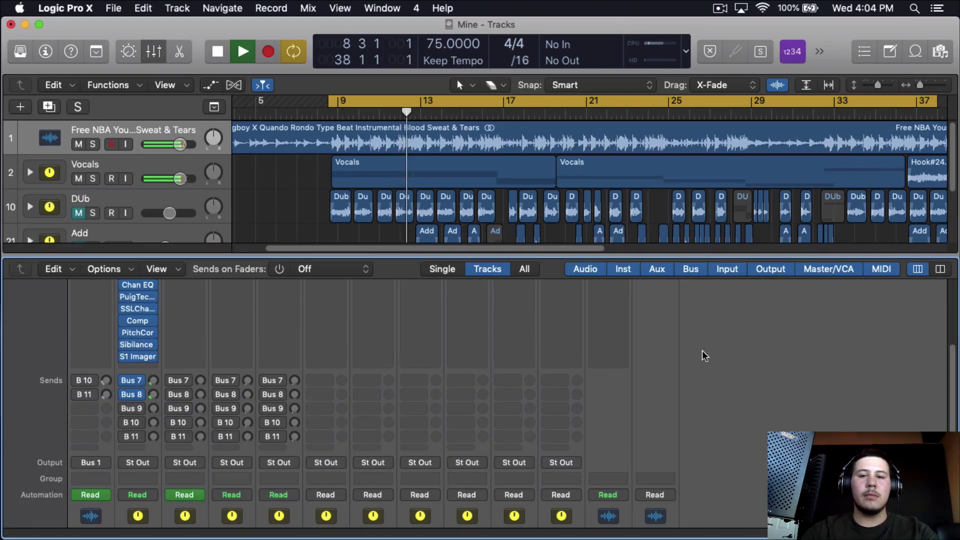
key("space")
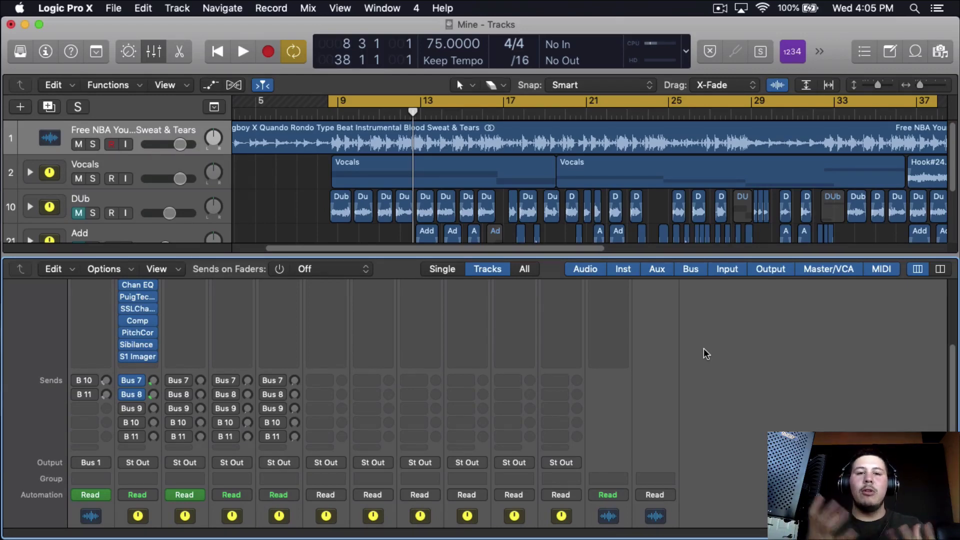
- Turn on the Vocals channel's send to the Bus 9 delay
scroll(683, 357, "up", 5)
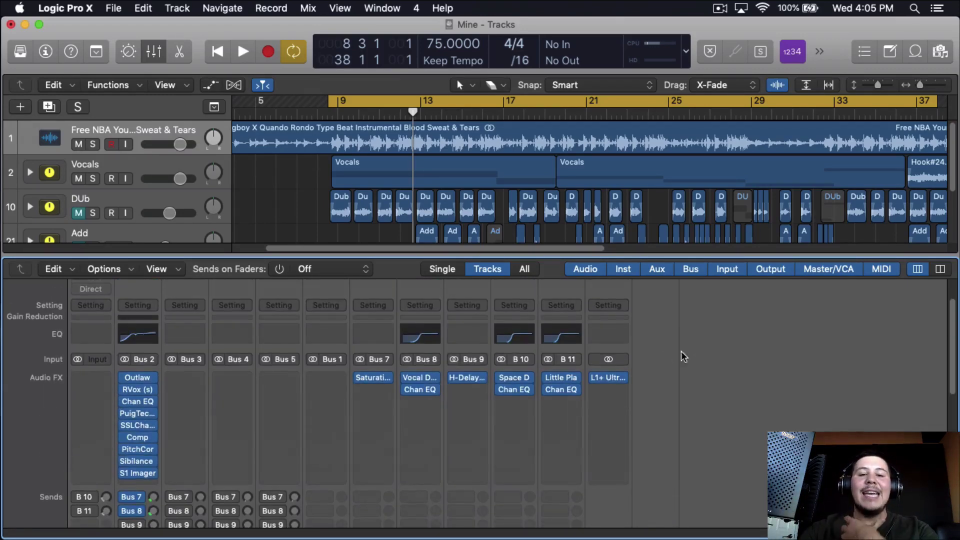
scroll(155, 445, "down", 3)
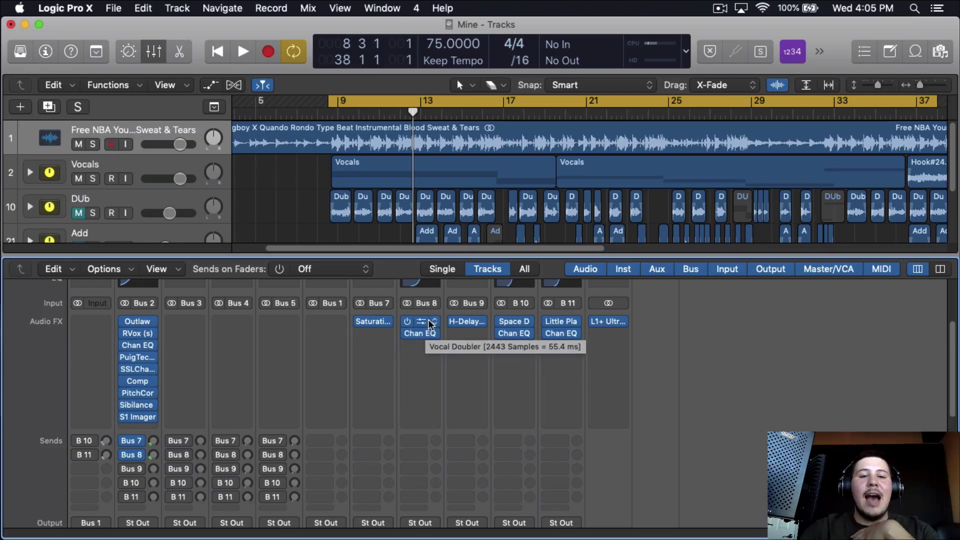
scroll(131, 453, "down", 1)
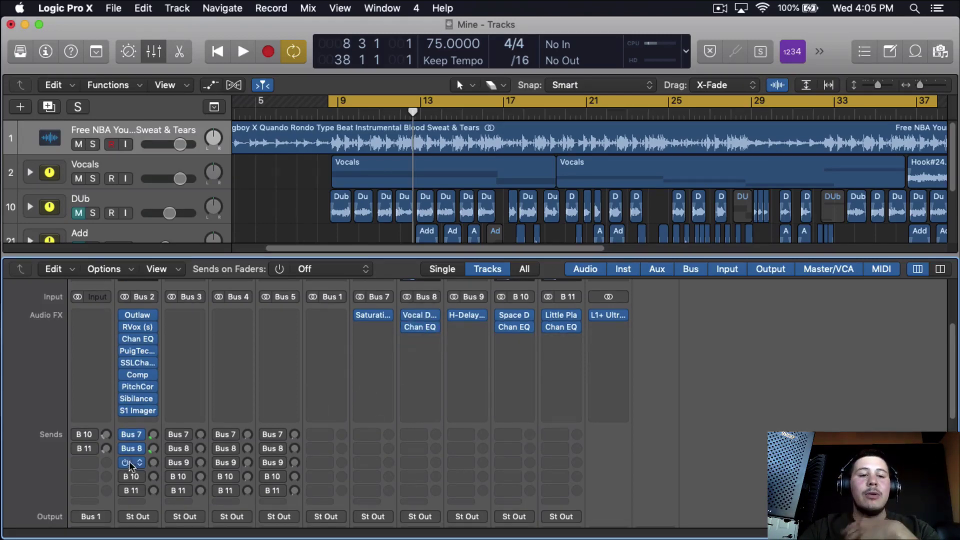
left_click(131, 463)
- Open H-Delay on the Bus 9 channel, raise its high-pass filter slightly and check the feedback amount
left_click(465, 317)
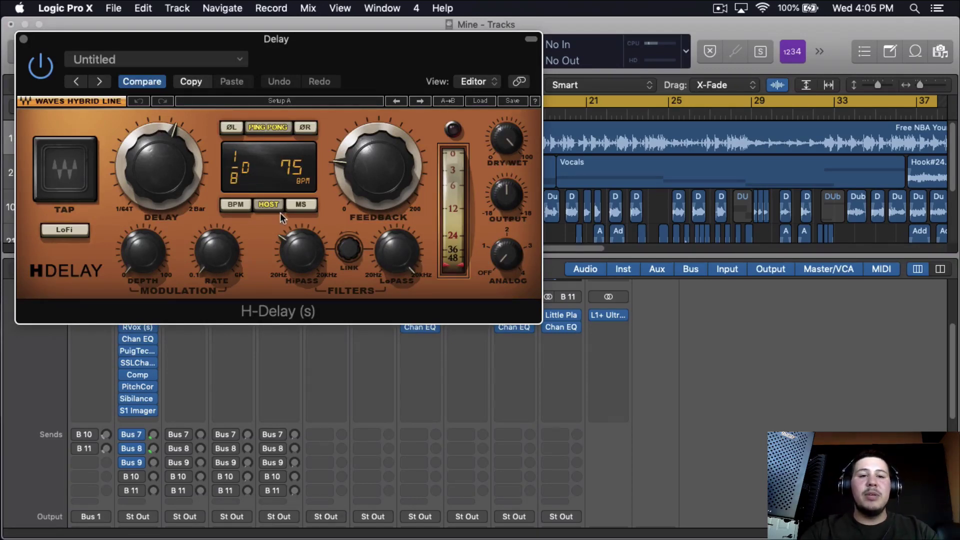
left_click_drag(311, 265, 310, 266)
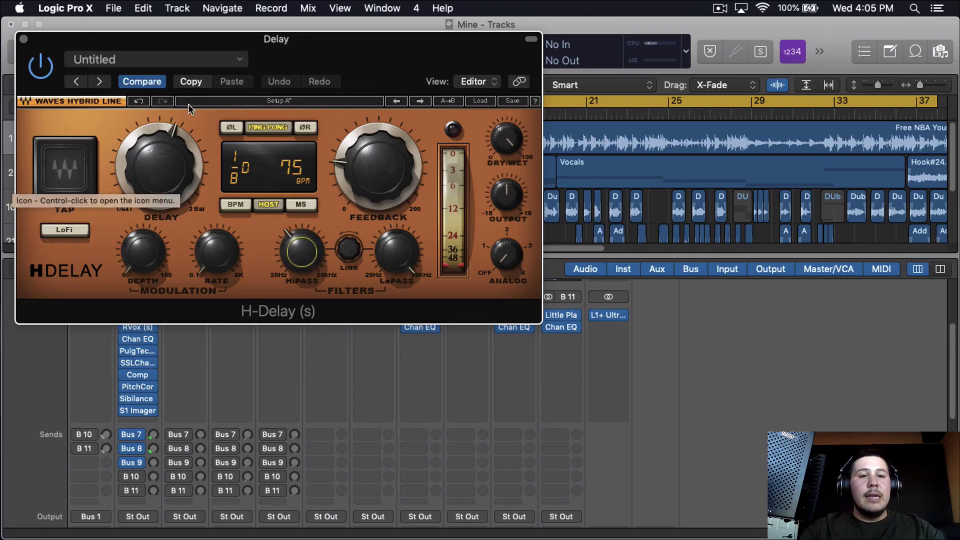
left_click(382, 189)
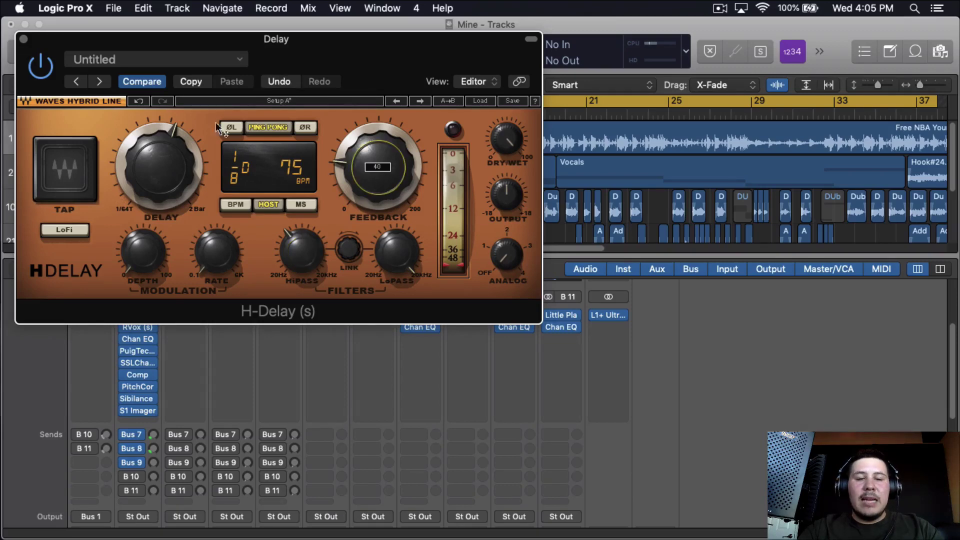
- Close H-Delay and insert a Compressor in the empty slot after it on the Bus 9 delay channel
left_click(23, 39)
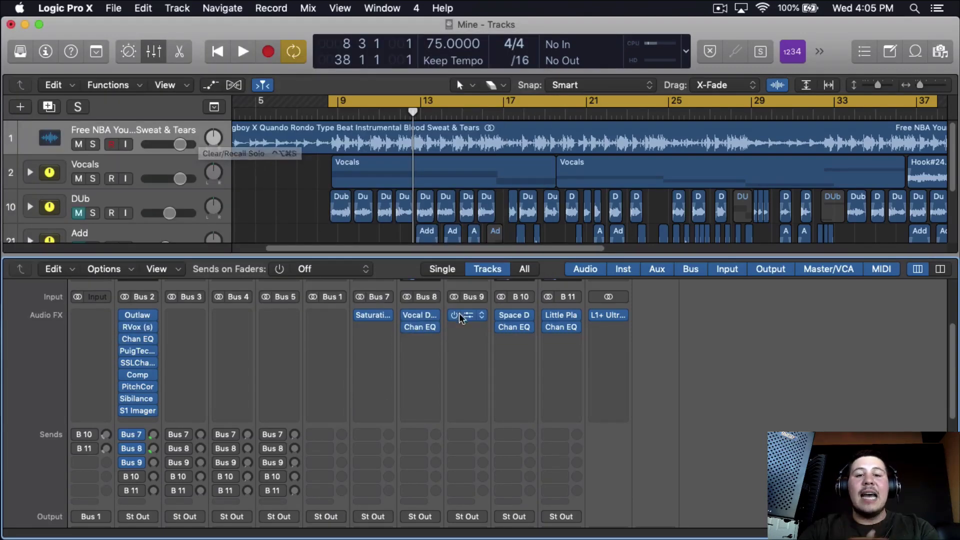
left_click(464, 326)
mouse_move(495, 526)
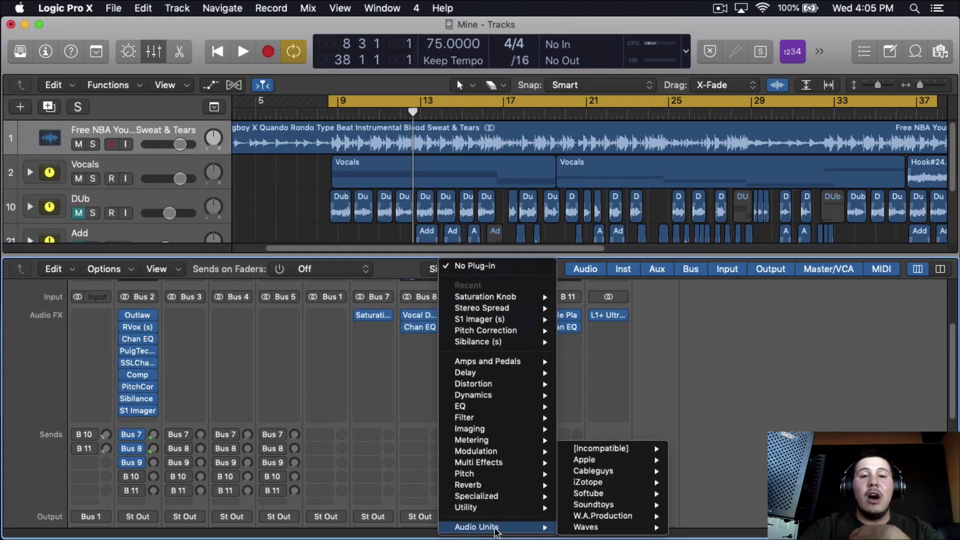
mouse_move(600, 527)
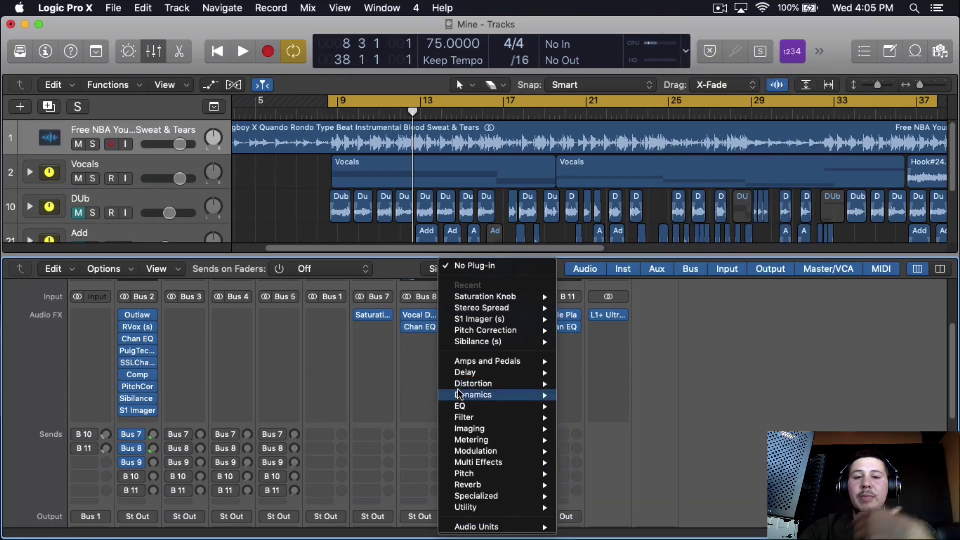
mouse_move(473, 395)
mouse_move(596, 406)
left_click(699, 406)
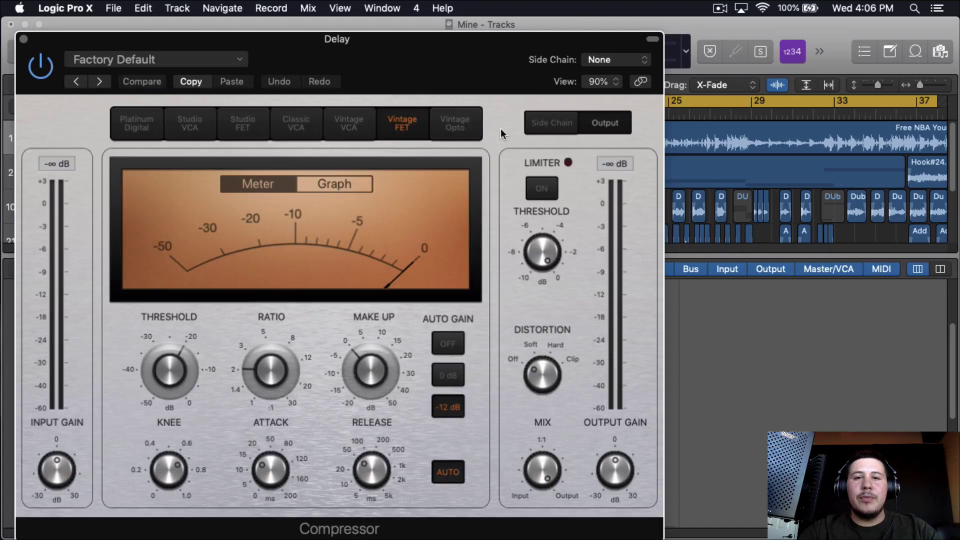
- Switch the delay channel's Compressor to the Vintage Opto model and turn its auto gain off
left_click(453, 122)
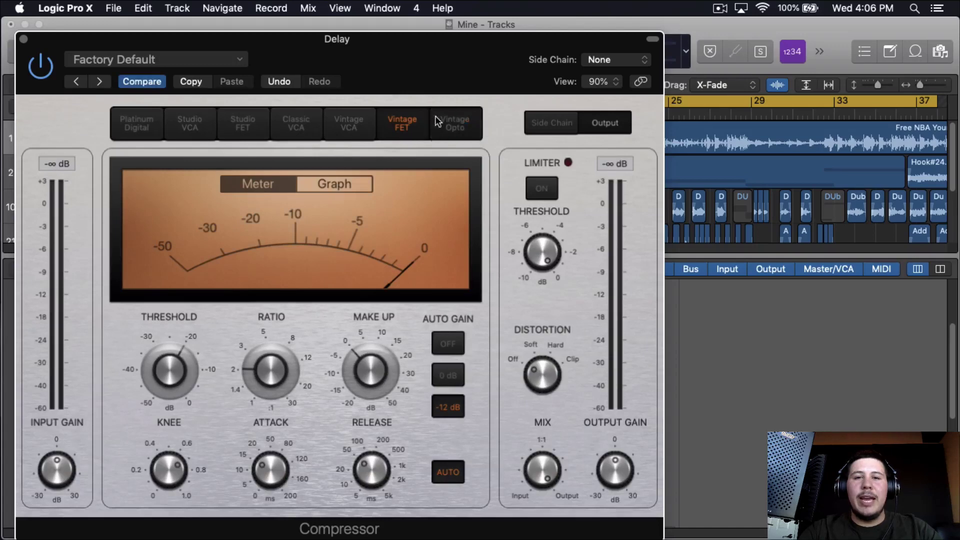
left_click_drag(540, 386, 541, 378)
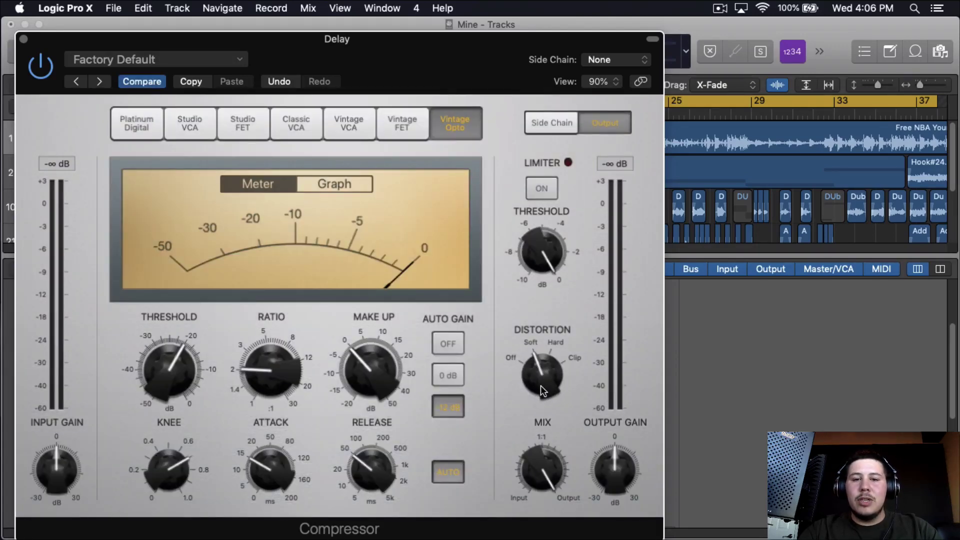
left_click(452, 339)
- Set the Compressor's side chain source to Bus 2
left_click(598, 61)
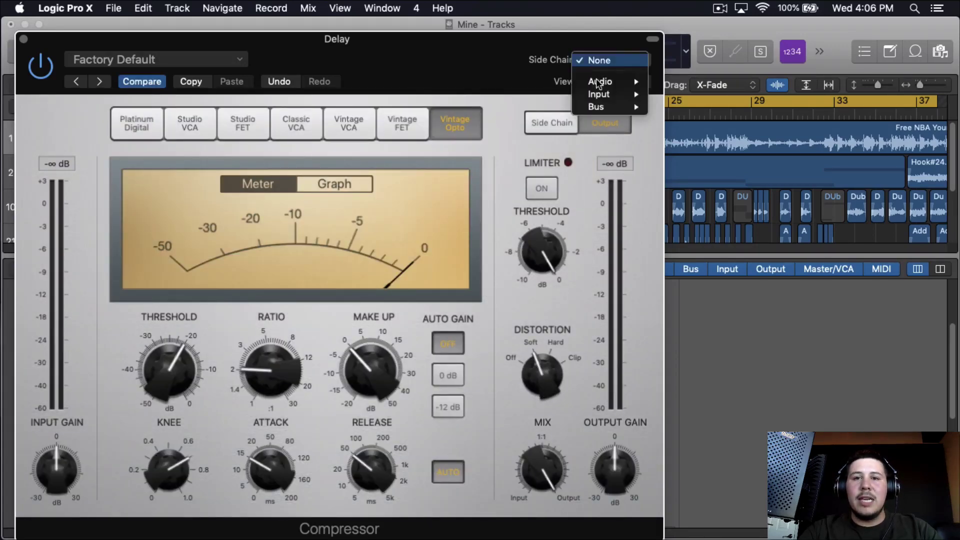
left_click(484, 40)
left_click_drag(484, 58, 539, 25)
left_click(665, 46)
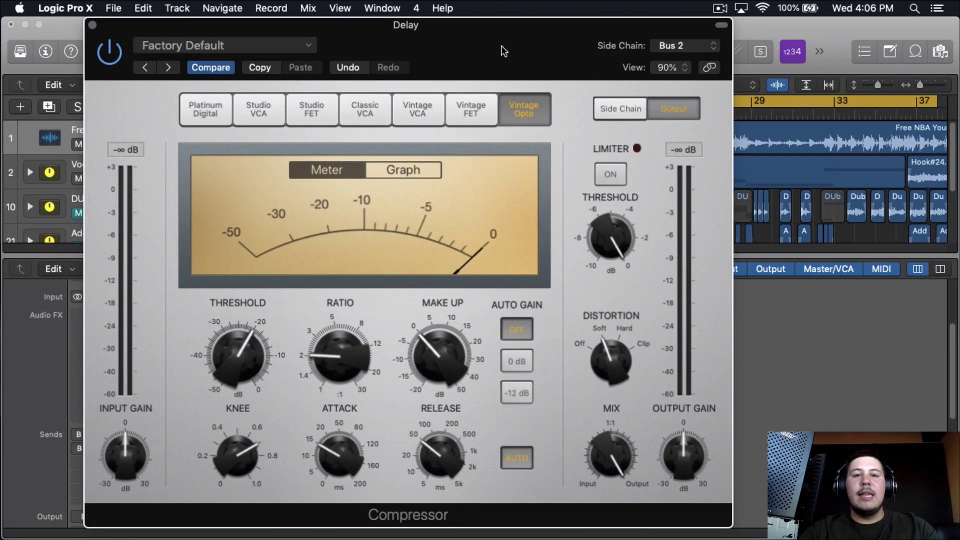
left_click_drag(502, 47, 538, 52)
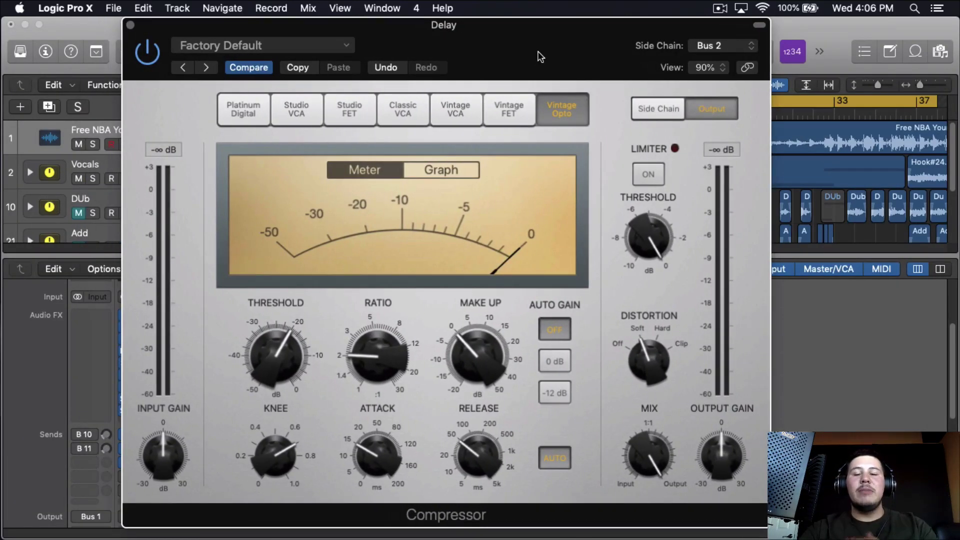
- Turn off the Compressor's automatic release, shorten the release slightly and set the attack to 6.0 ms
left_click(554, 457)
left_click_drag(479, 445, 483, 450)
left_click_drag(387, 467, 387, 454)
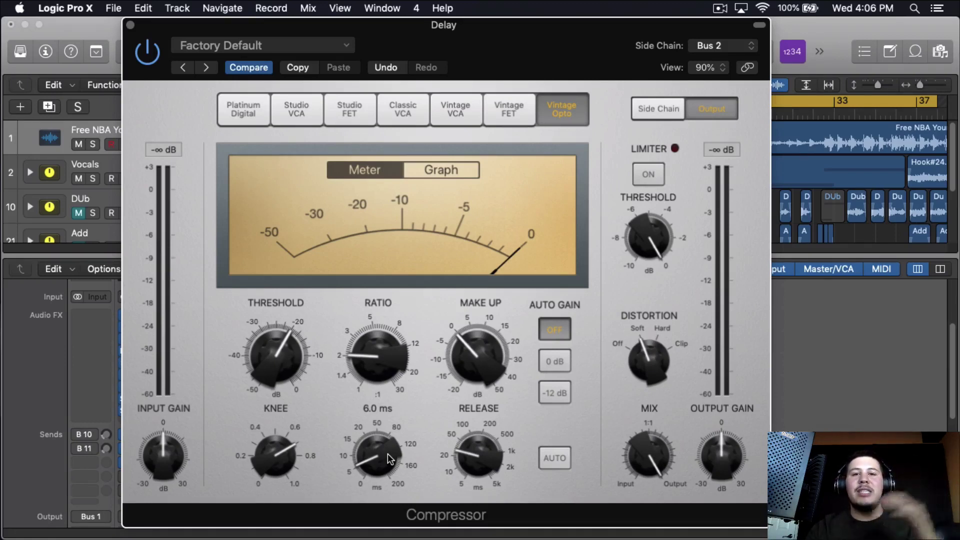
left_click_drag(388, 454, 388, 454)
left_click_drag(518, 56, 489, 212)
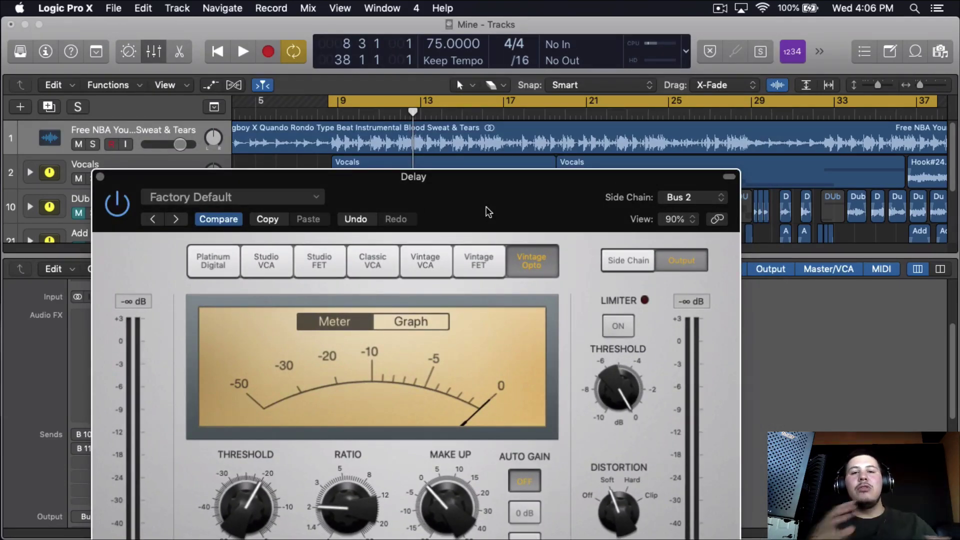
left_click_drag(489, 212, 523, 62)
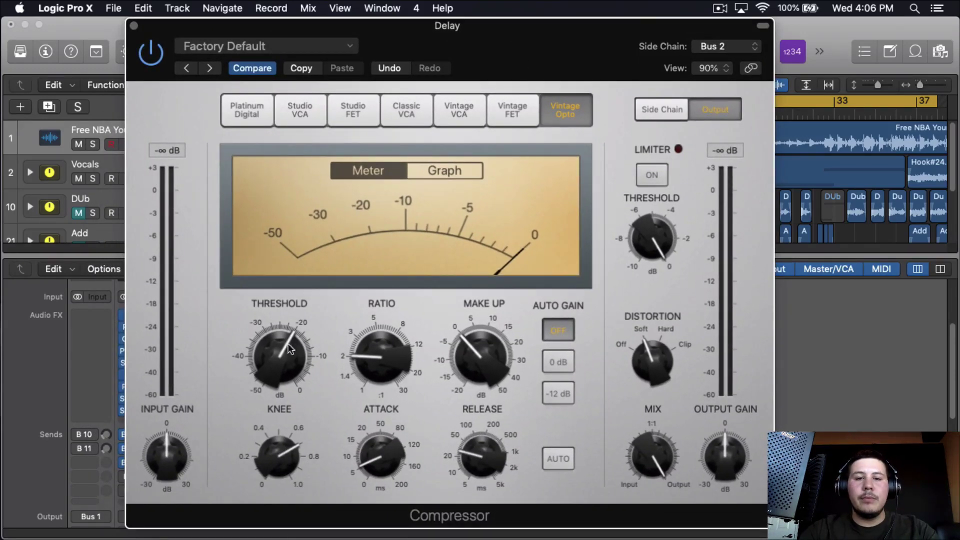
- During playback, raise the Vocals channel's Bus 9 send to about -1.6 dB and lower the Compressor's threshold to -33.0 dB
left_click_drag(290, 350, 272, 366)
left_click_drag(309, 164, 394, 163)
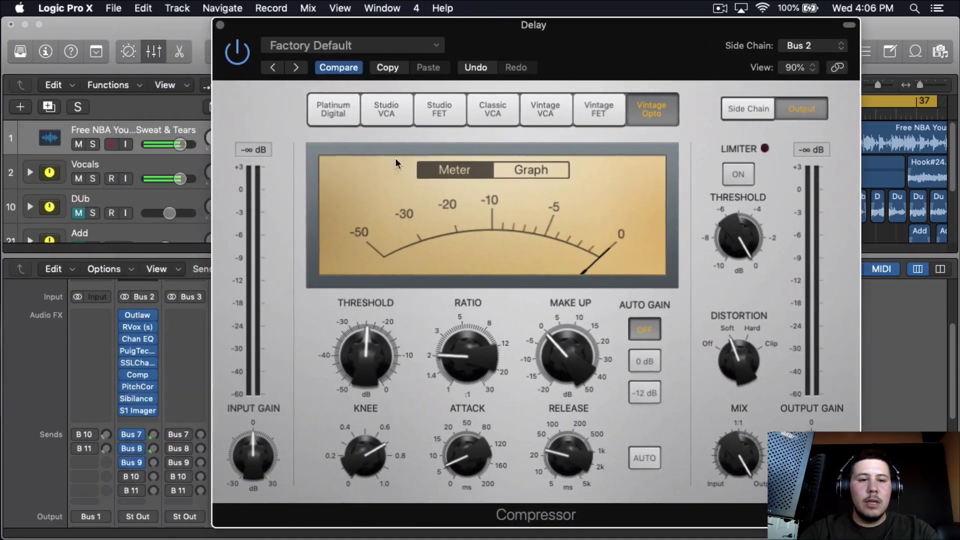
left_click_drag(154, 463, 168, 375)
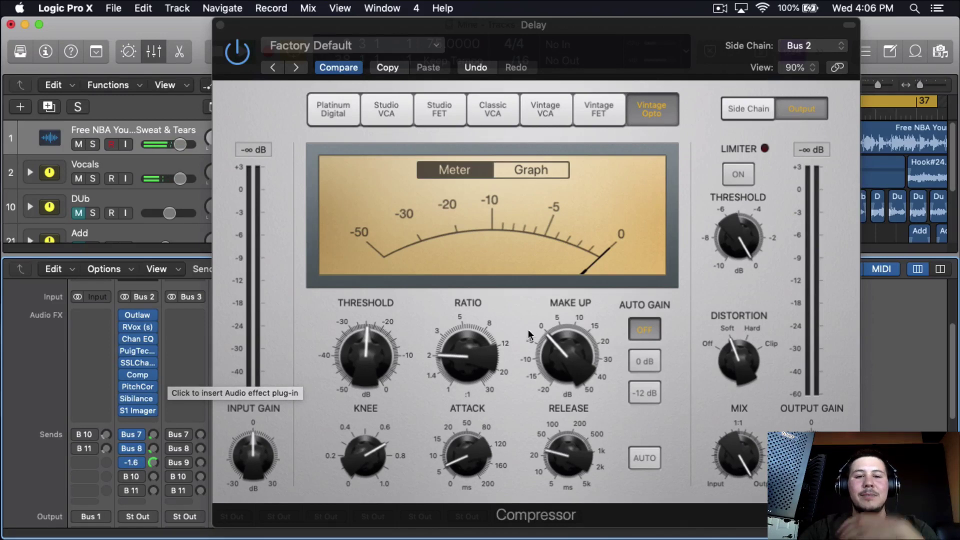
left_click_drag(358, 353, 310, 403)
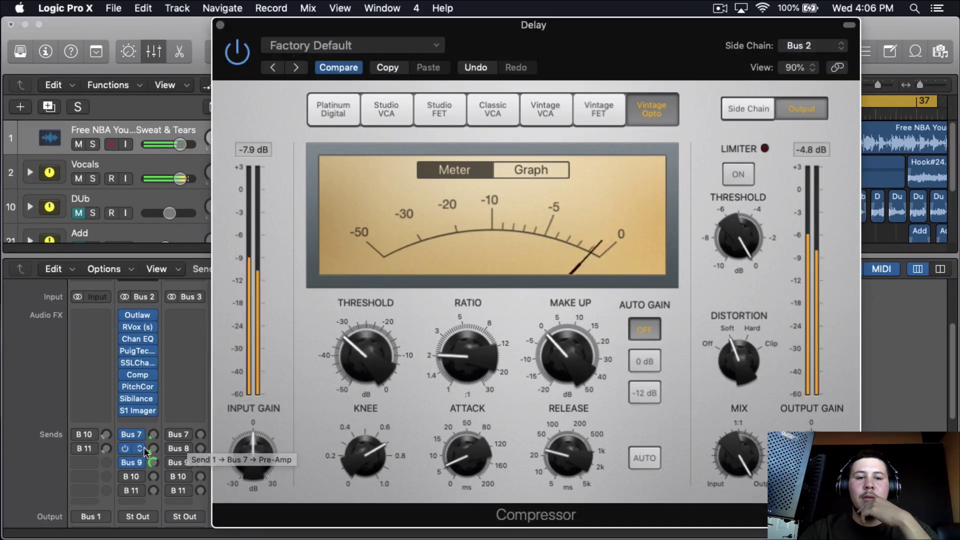
- Lower the Vocals channel's Bus 9 send to about -25.0 dB, check the Compressor's threshold and close the plug-in
left_click_drag(154, 462, 142, 526)
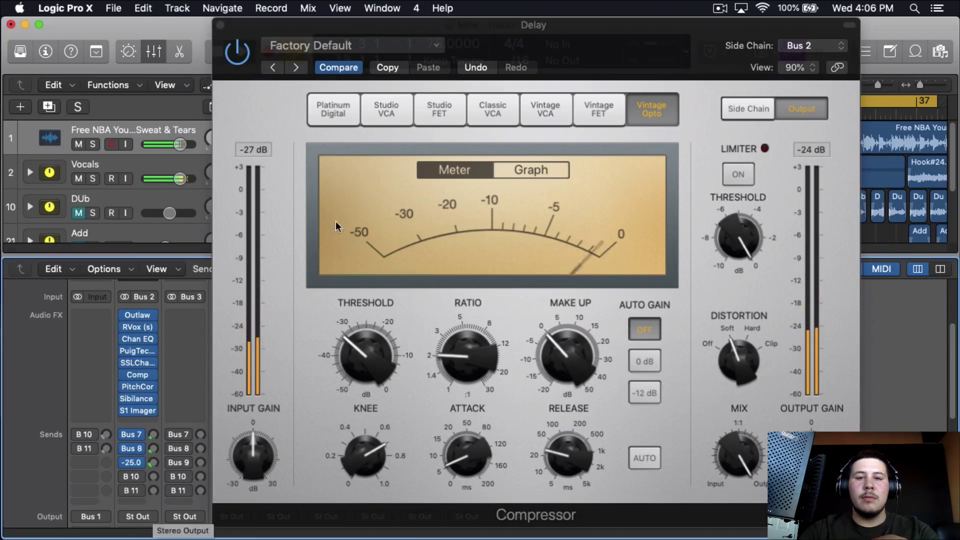
mouse_move(364, 385)
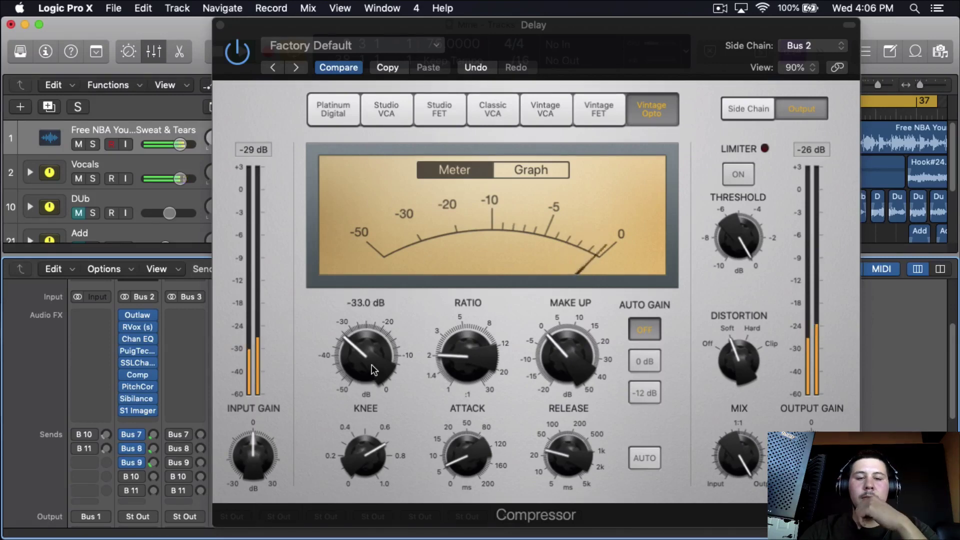
left_click(488, 35)
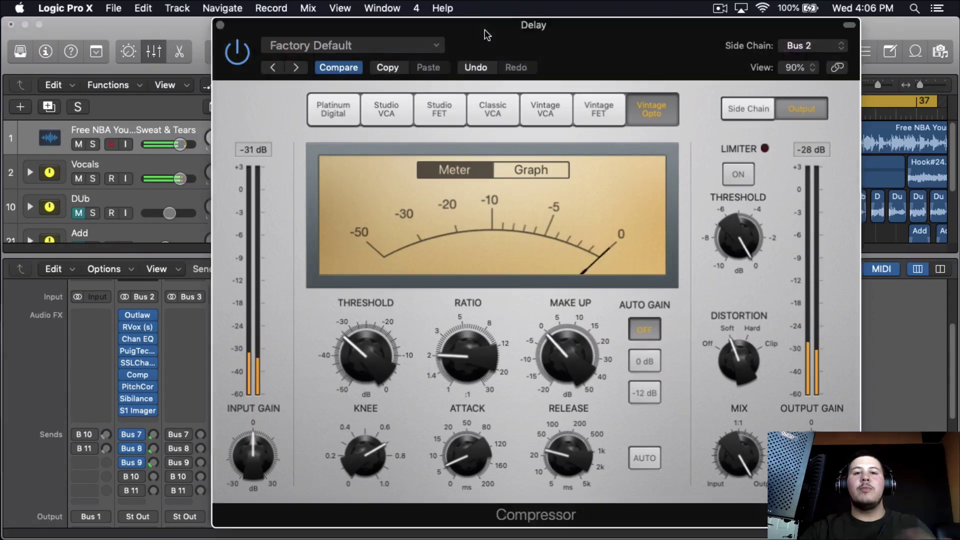
left_click_drag(487, 35, 340, 193)
left_click(74, 183)
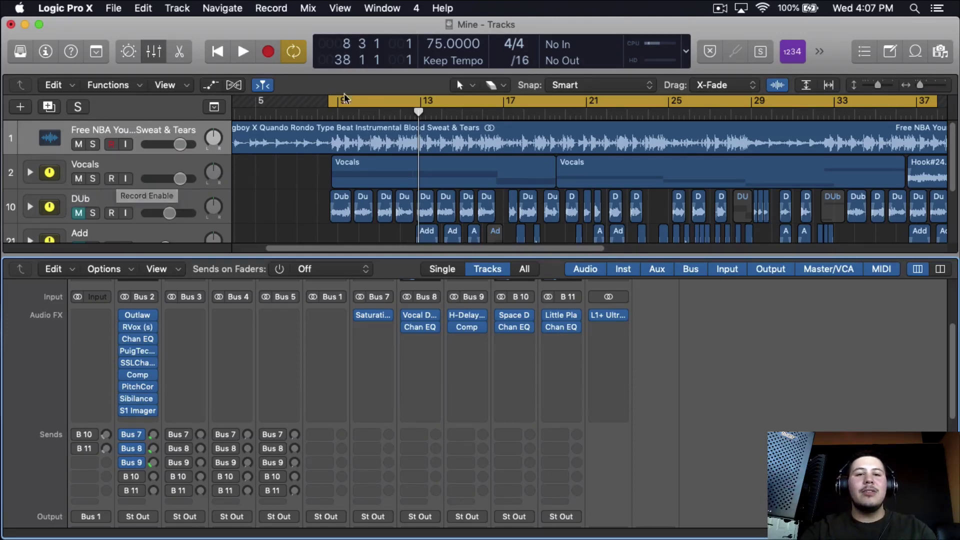
- Turn off the cycle range, replay the verse from just before bar 13 to hear the ducked delay, and stop playback
left_click(392, 104)
left_click(399, 113)
key("space")
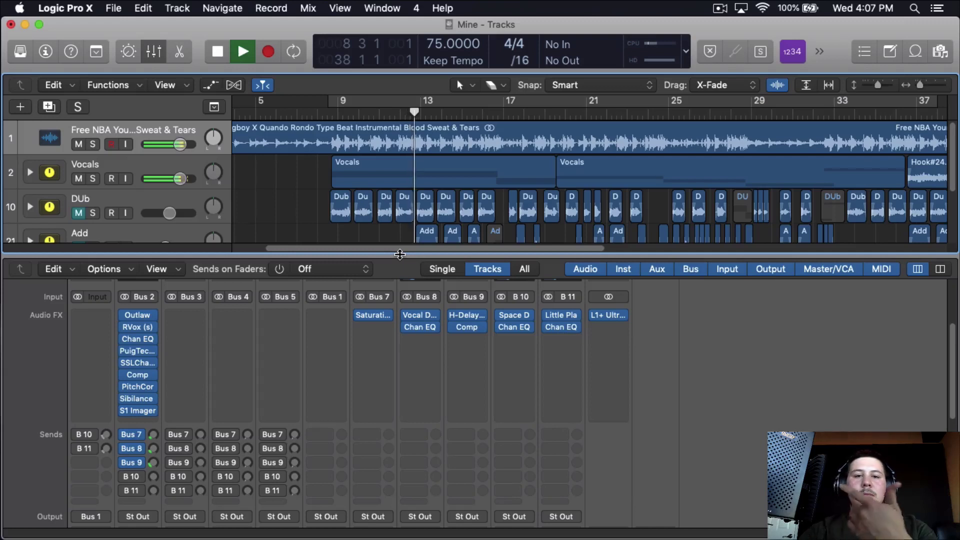
key("space")
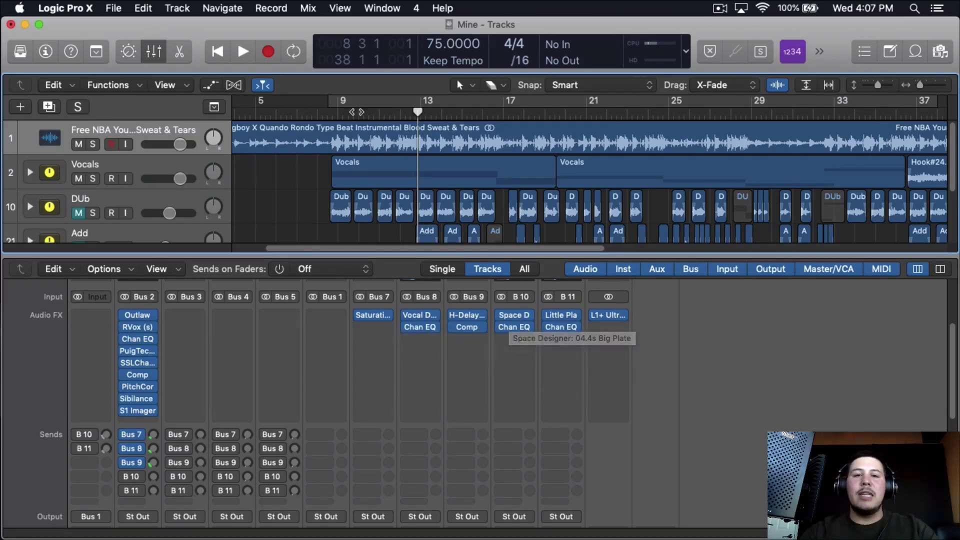
- Turn the cycle range back on and set it to run from bar 17 to bar 37
left_click(359, 100)
left_click_drag(504, 102, 916, 189)
scroll(725, 188, "right", 3)
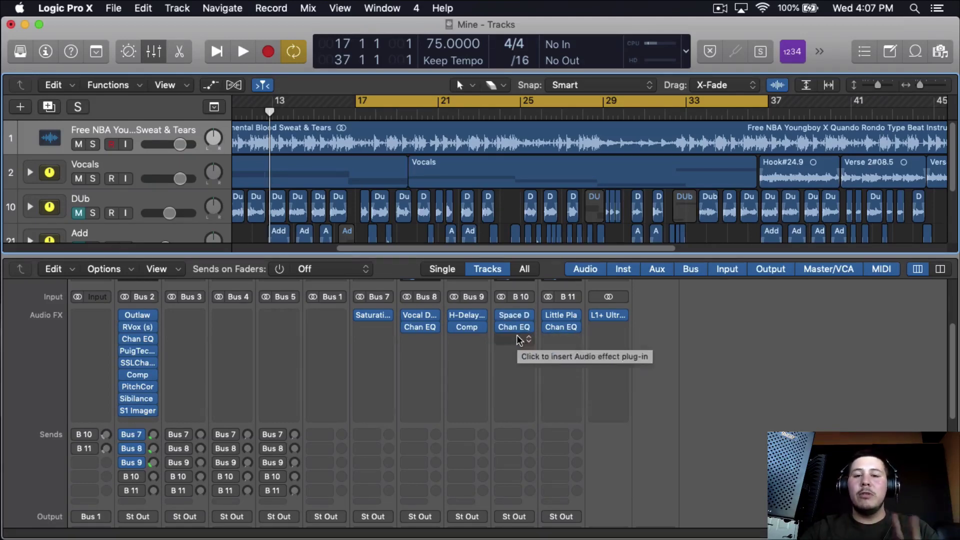
- Review the Channel EQ and Space Designer on the Bus 10 channel and look through the Plate Reverbs presets under Large Spaces
left_click(514, 327)
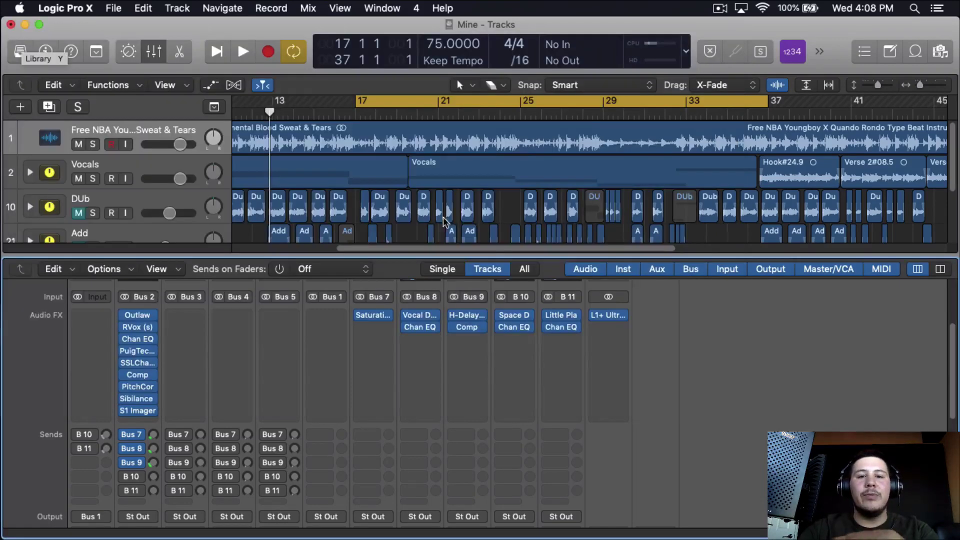
left_click(23, 39)
left_click(516, 316)
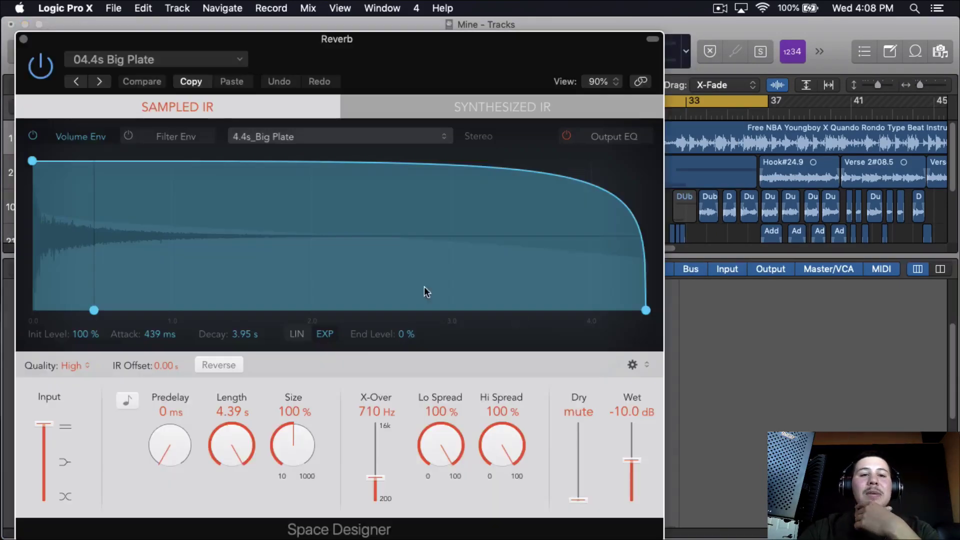
left_click(228, 68)
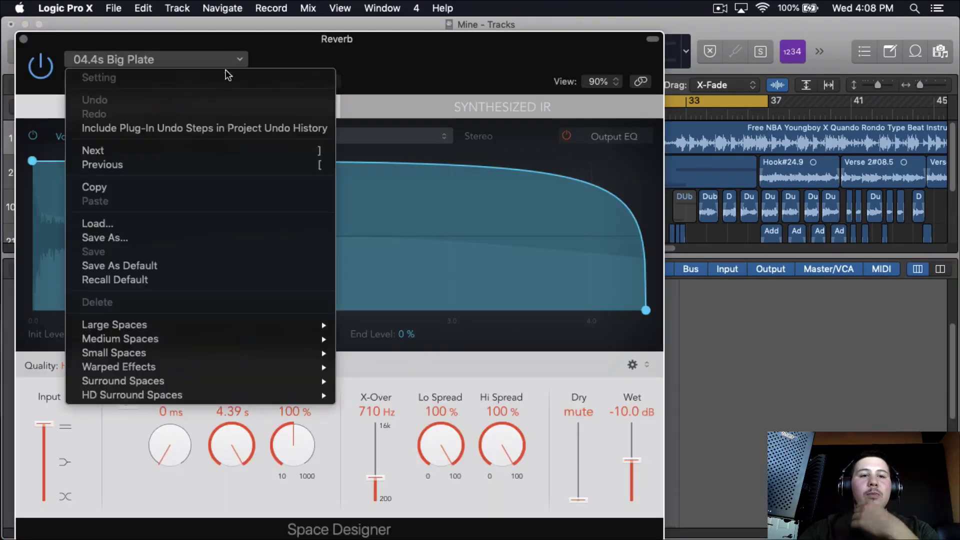
mouse_move(199, 324)
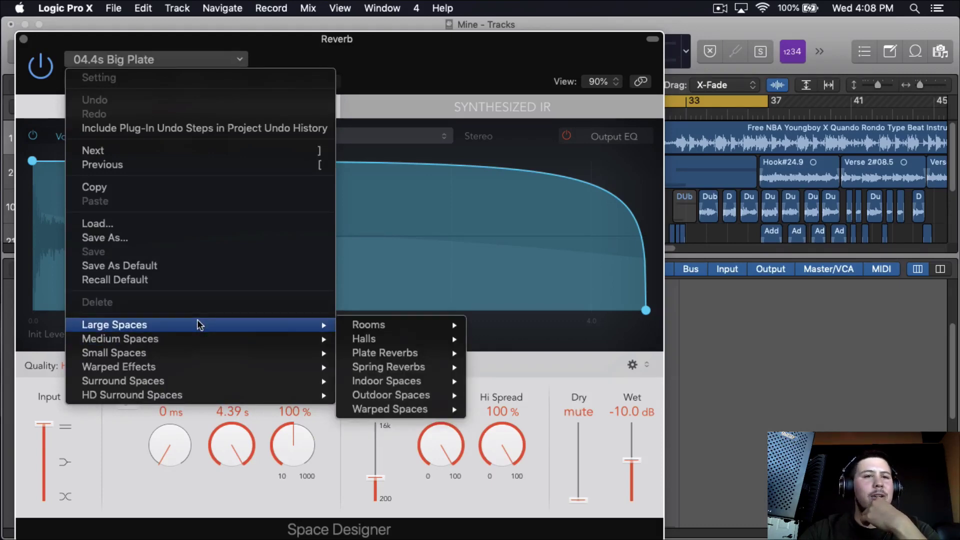
mouse_move(445, 352)
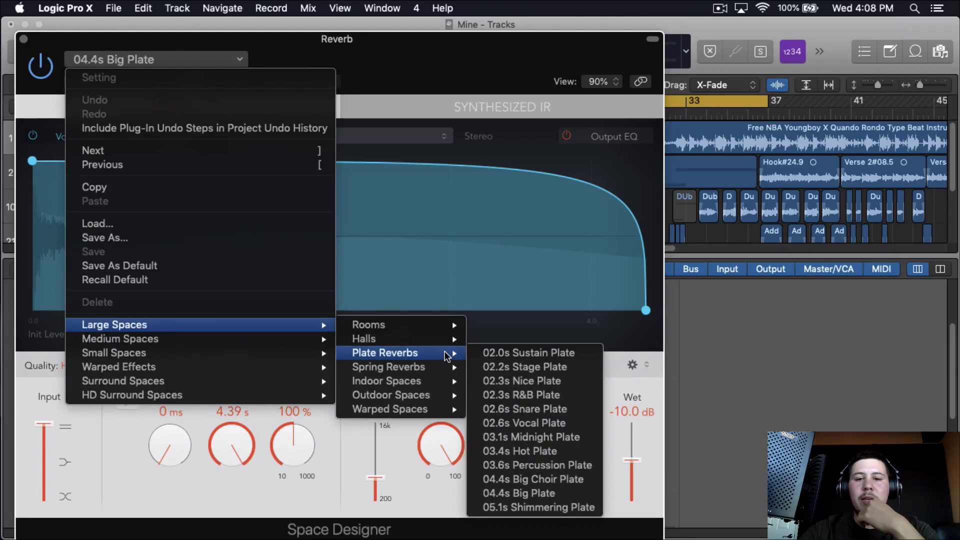
left_click(437, 45)
left_click(23, 39)
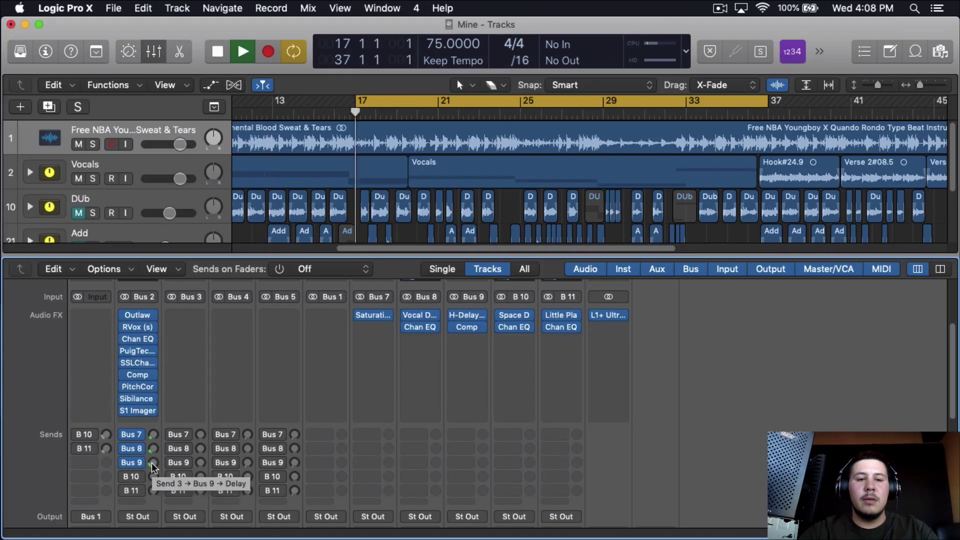
- During playback, turn on and raise the Vocals channel's Bus 10 send, and bring its Bus 11 send up to about -23.7 dB
left_click(125, 477)
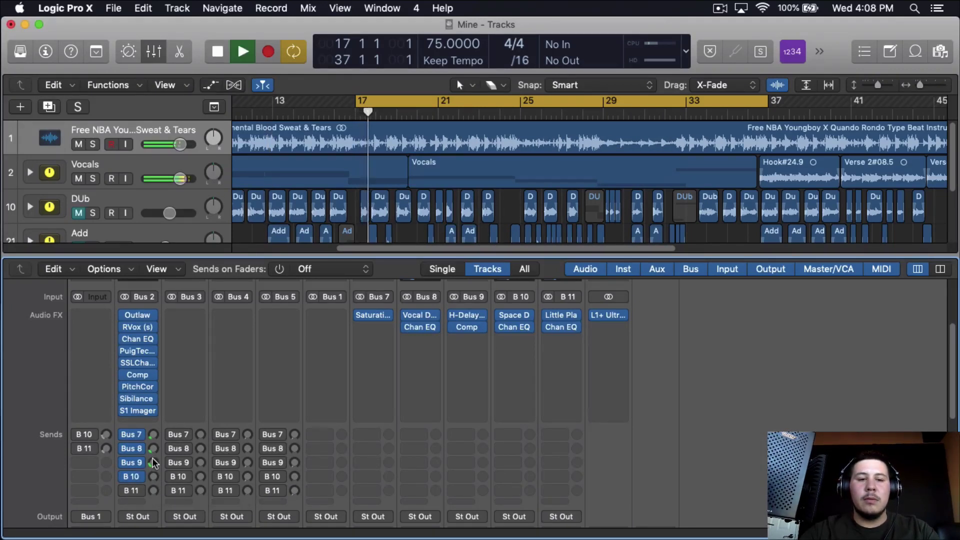
left_click_drag(153, 475, 153, 481)
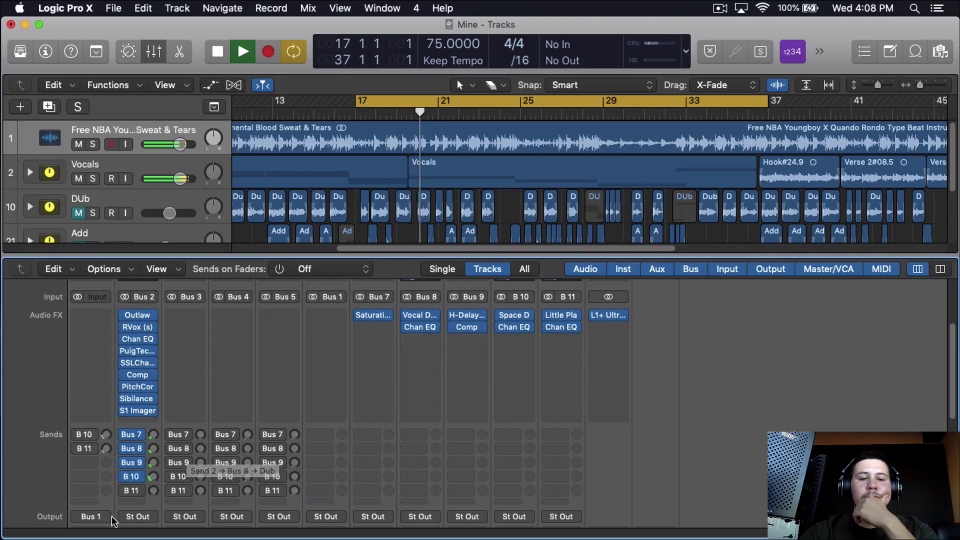
left_click(122, 492)
left_click_drag(152, 491, 193, 464)
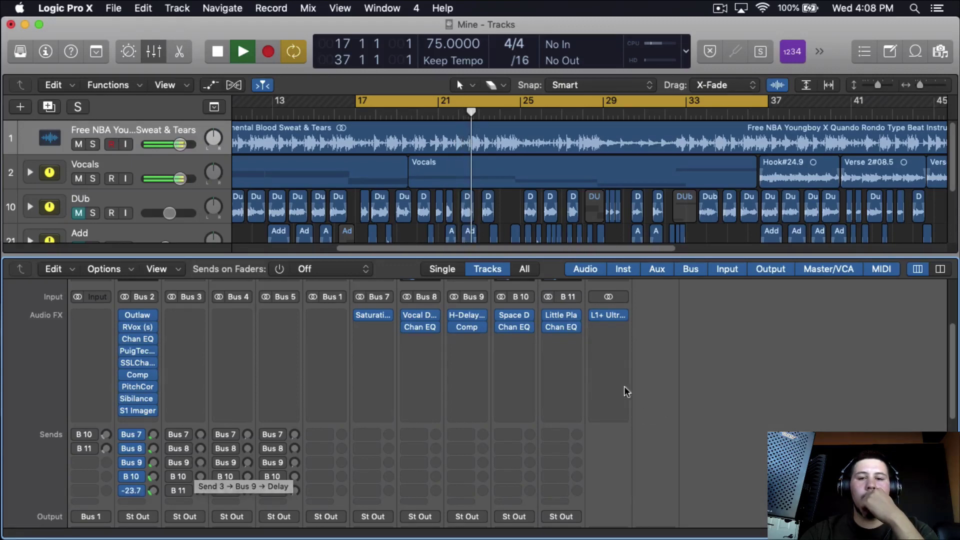
mouse_move(553, 315)
key("space")
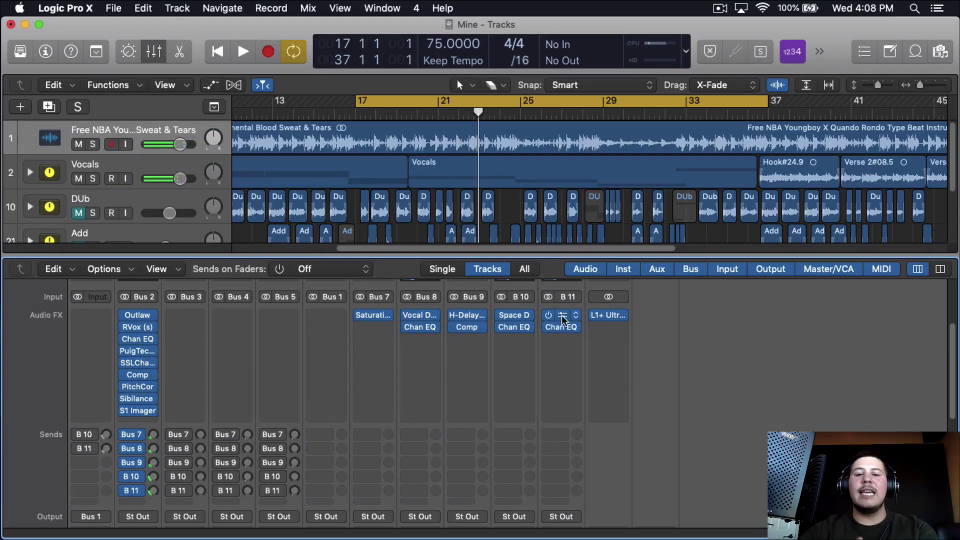
- Review the Little Plate reverb on the Bus 11 channel, browse the Audio Units effects for an empty insert, and close the plug-in
left_click(562, 315)
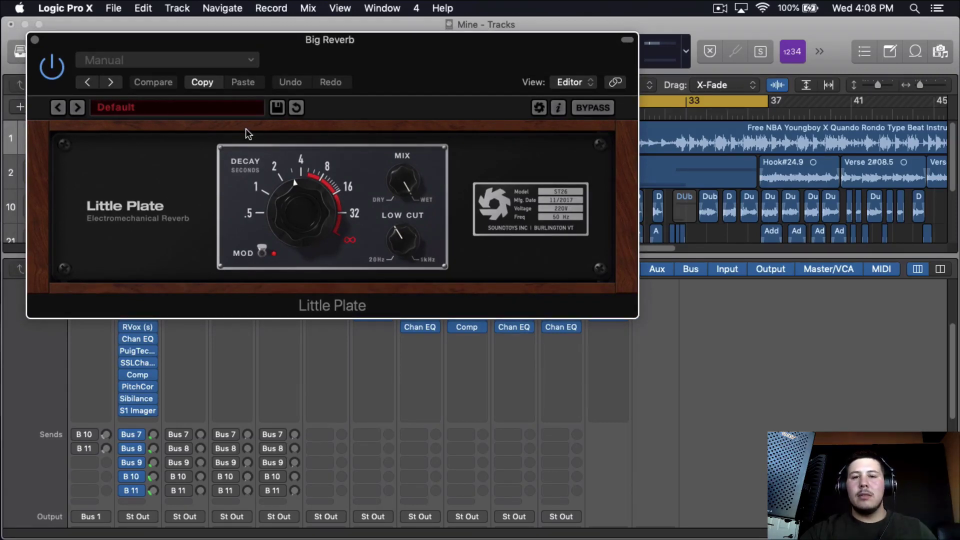
left_click_drag(269, 42, 435, 27)
left_click_drag(475, 53, 464, 53)
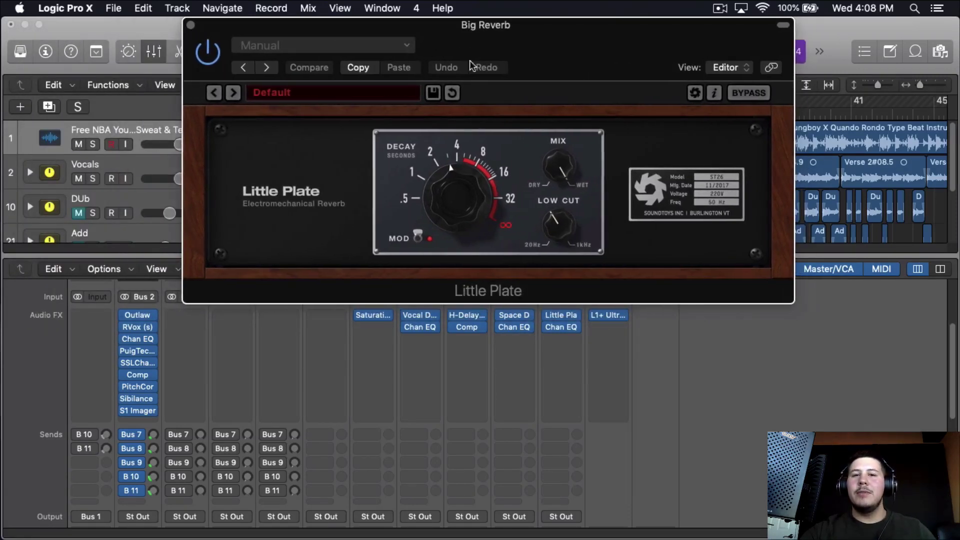
left_click(571, 338)
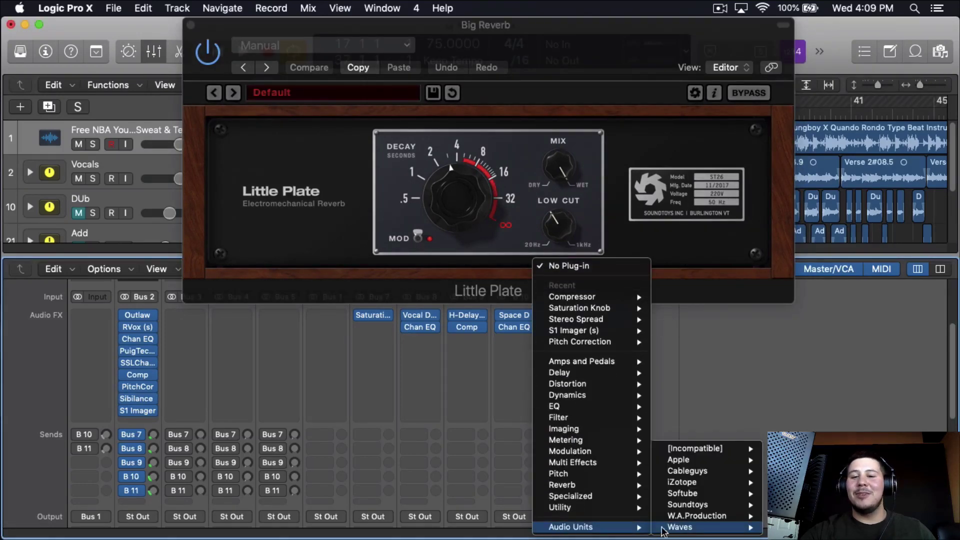
left_click(767, 412)
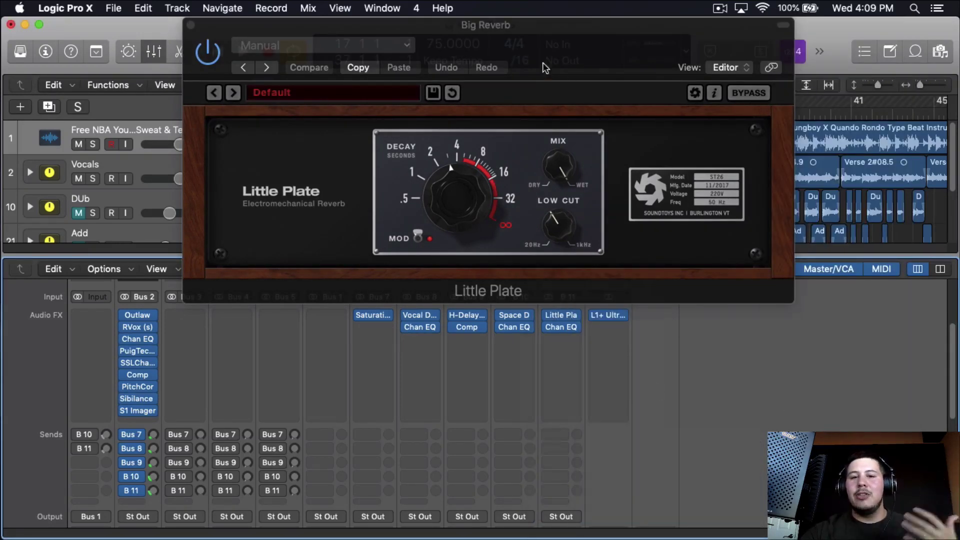
left_click_drag(545, 67, 526, 55)
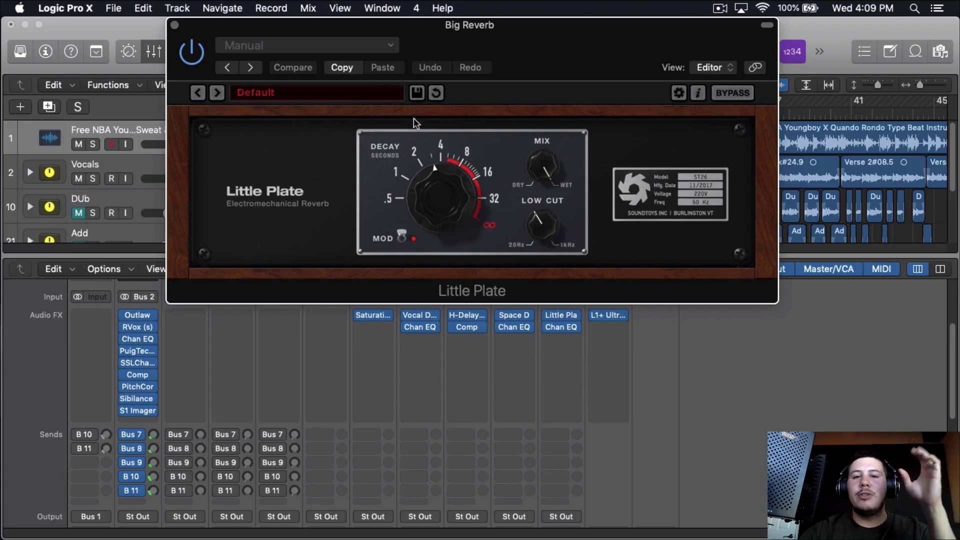
left_click_drag(437, 170, 437, 167)
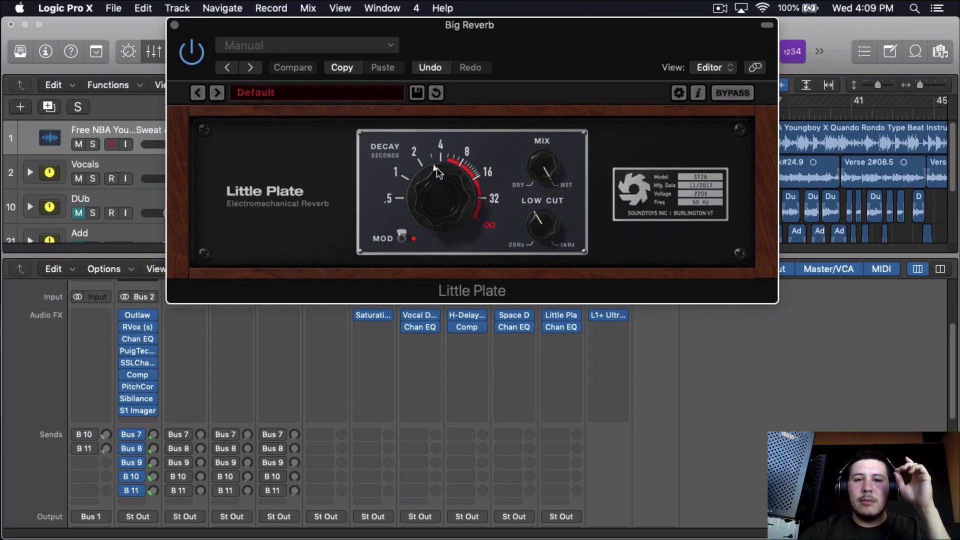
left_click(175, 25)
- During playback, audition the Vocals channel's Bus 11 send at a high level, nudge the Little Plate decay, and bring the send back down
key("space")
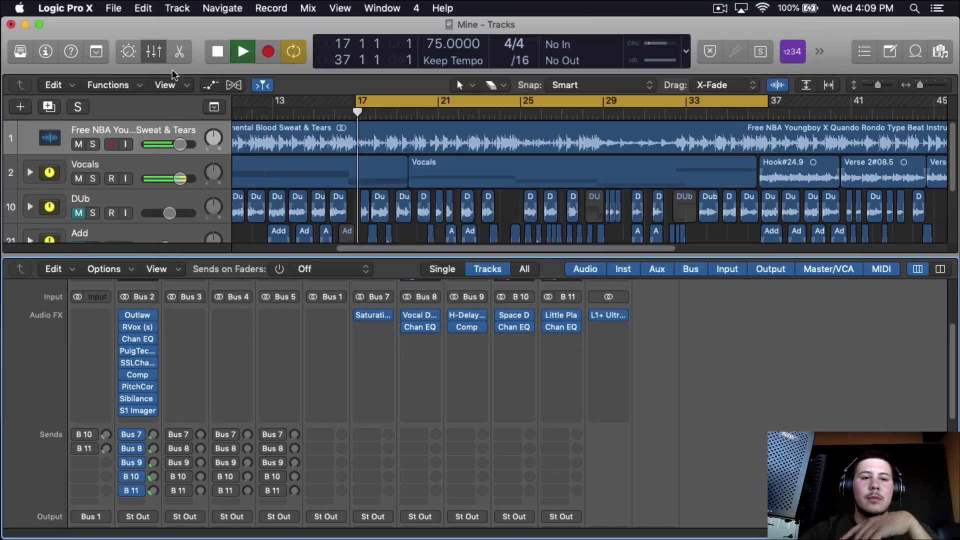
left_click_drag(152, 494, 162, 424)
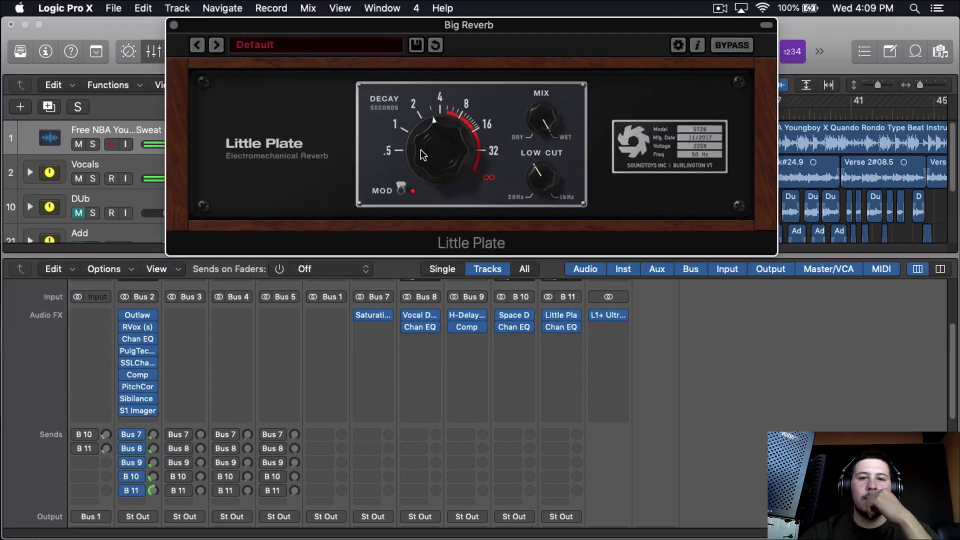
left_click_drag(421, 150, 421, 149)
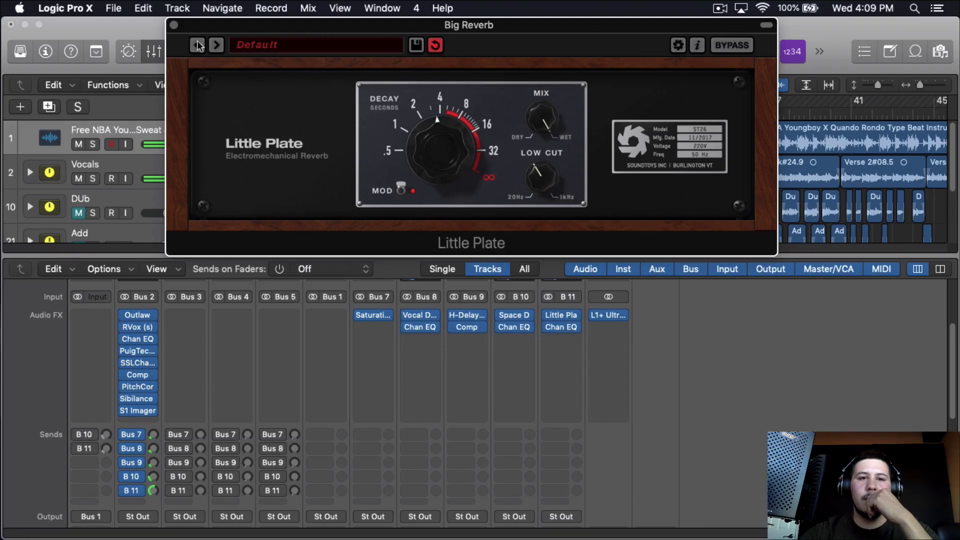
left_click_drag(455, 148, 454, 146)
left_click(173, 24)
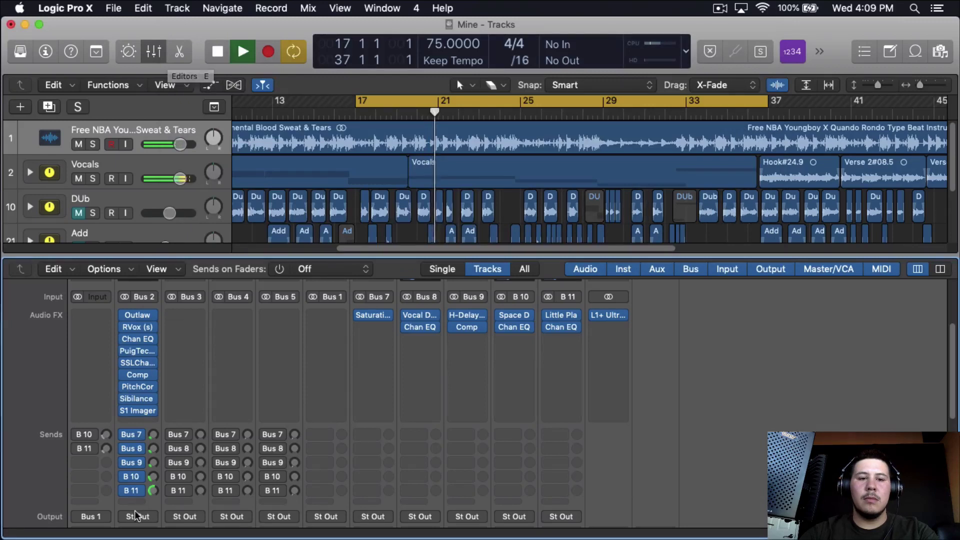
left_click_drag(152, 491, 161, 521)
key("space")
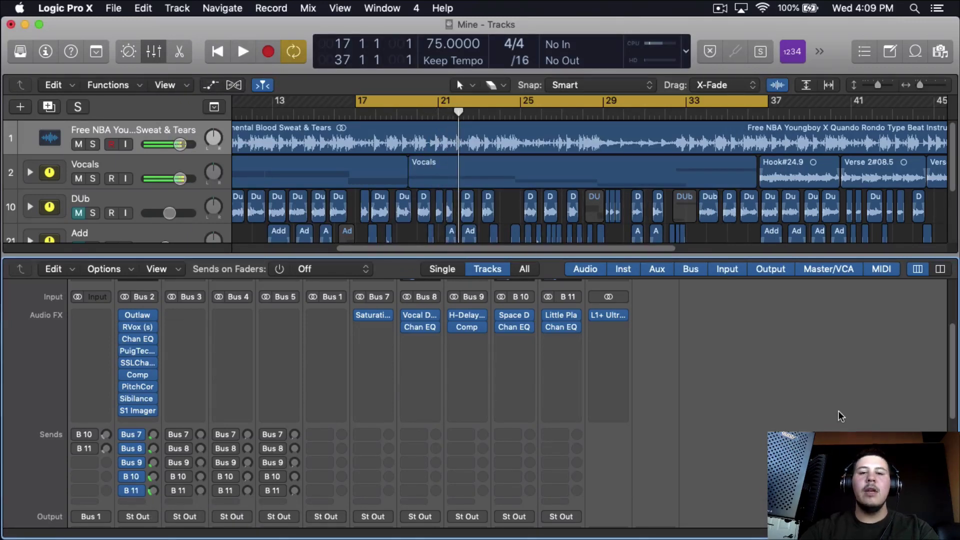
- Solo the Vocals track, turn off the cycle range, and play the vocals from about bar 20 to hear the reverb
left_click(93, 179)
left_click(434, 105)
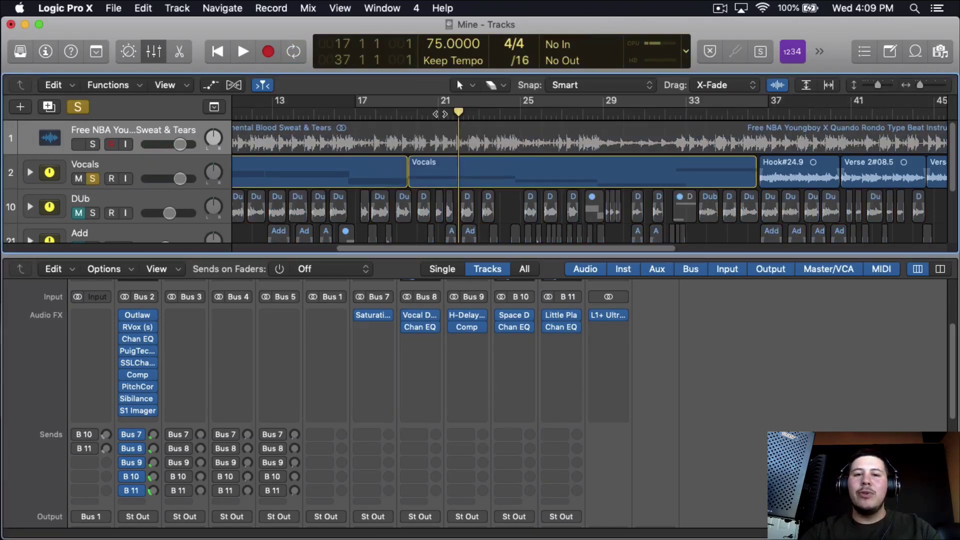
left_click(427, 116)
key("space")
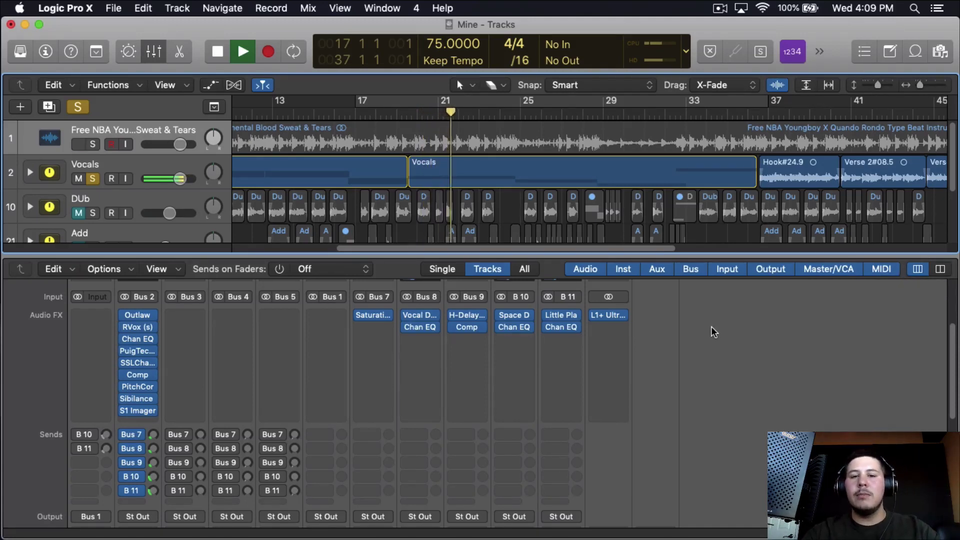
key("space")
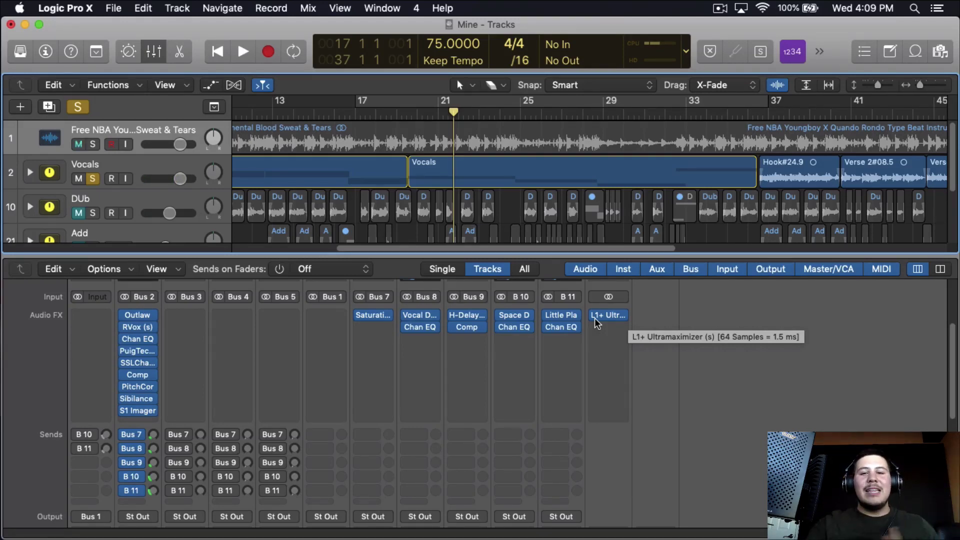
- Check the Little Plate settings on the Bus 11 channel again and replay the soloed vocals around bar 21
left_click(559, 318)
left_click(23, 39)
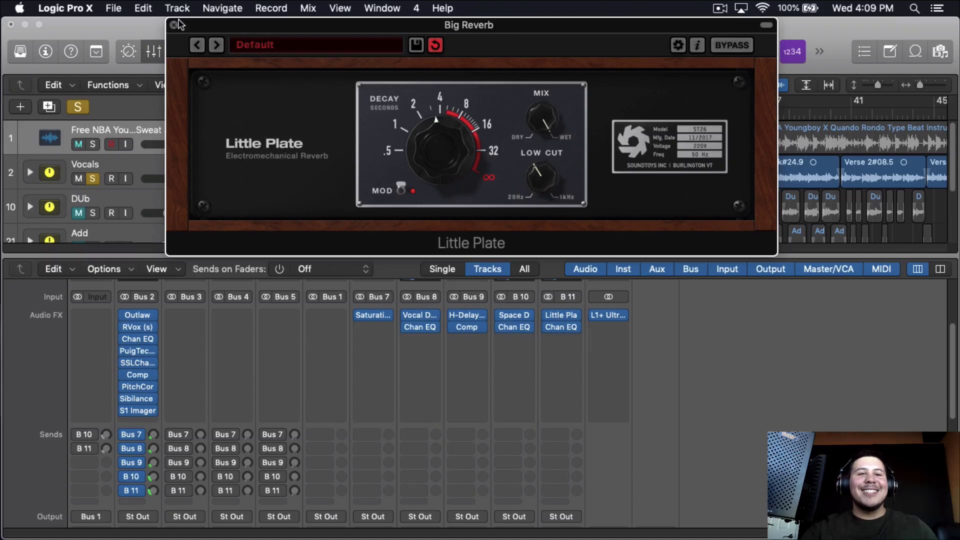
left_click(173, 25)
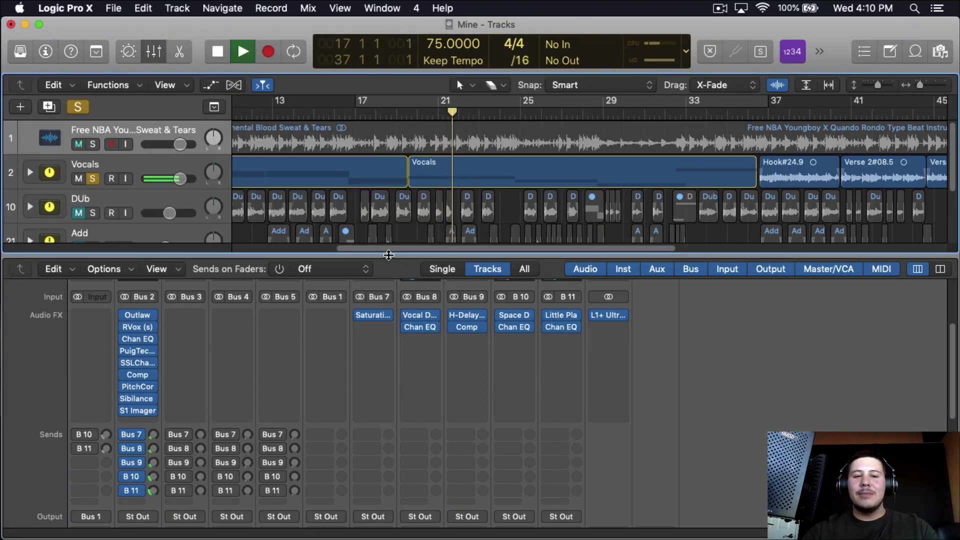
key("space")
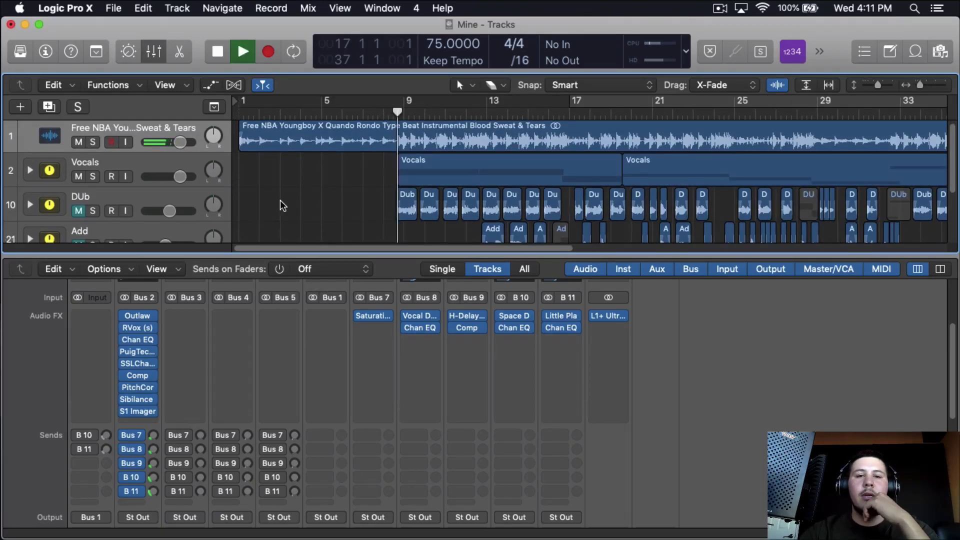
- Watch the channel level meters in the mixer while the full mix plays from bar 9, and stop playback
scroll(280, 200, "down", 2)
scroll(240, 390, "down", 5)
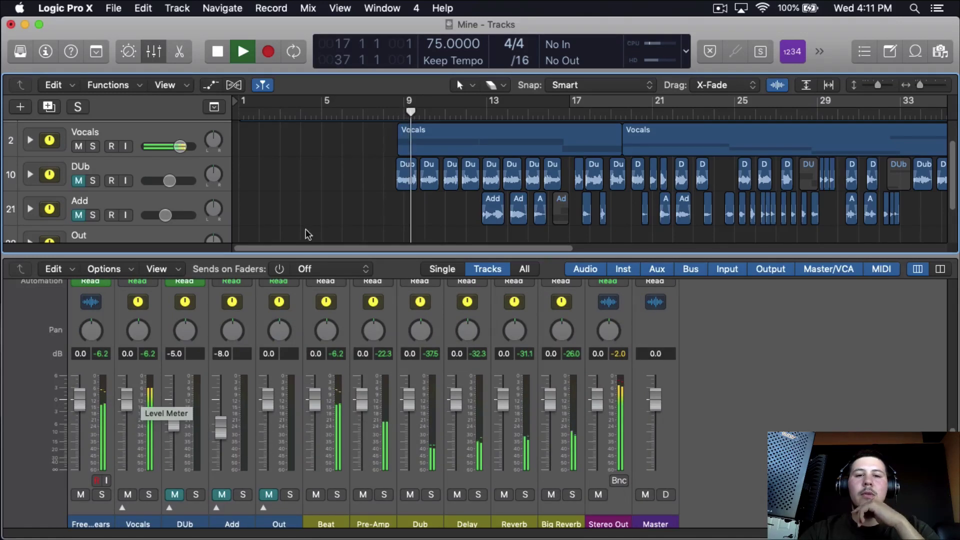
scroll(324, 228, "up", 2)
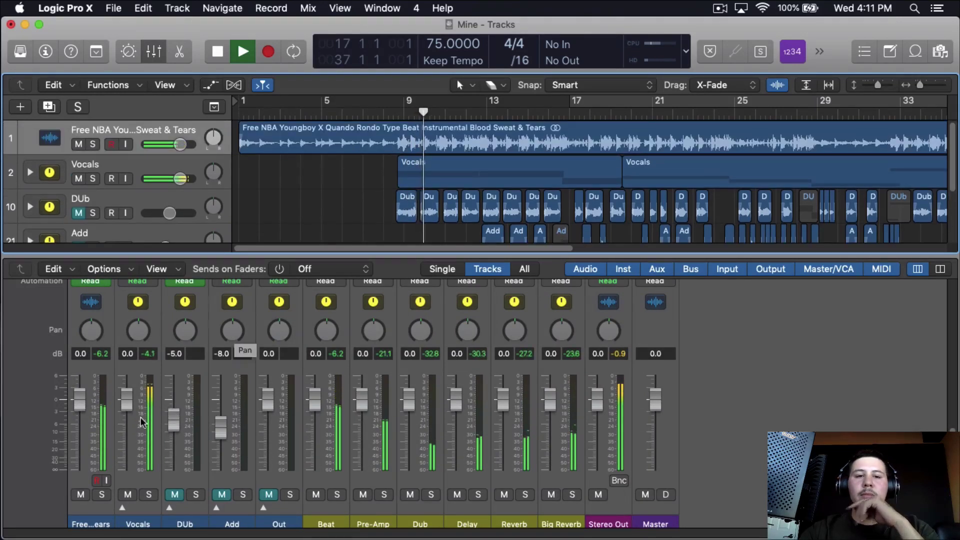
key("space")
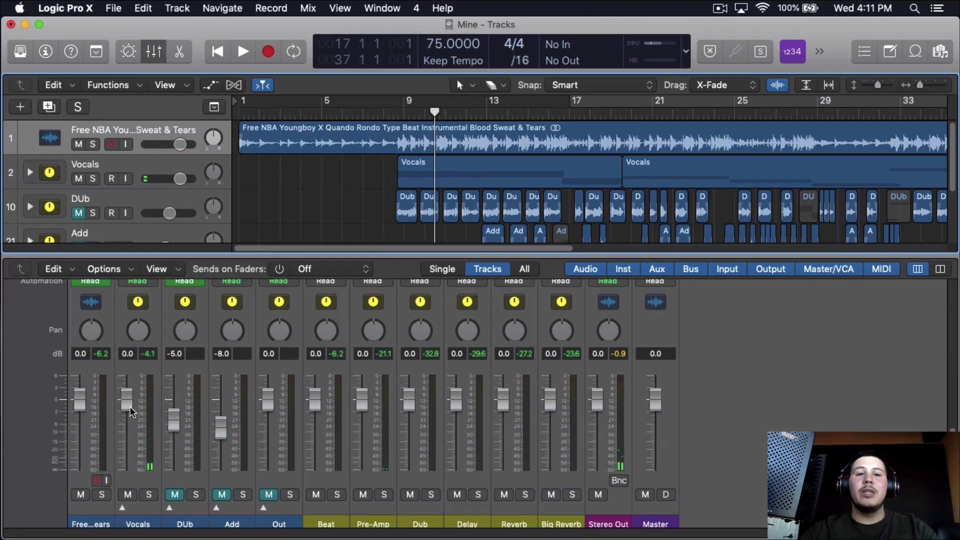
- Look over the Vocals, DUb, Add and Out tracks across the song and return to the beginning of the arrangement
scroll(255, 218, "down", 3)
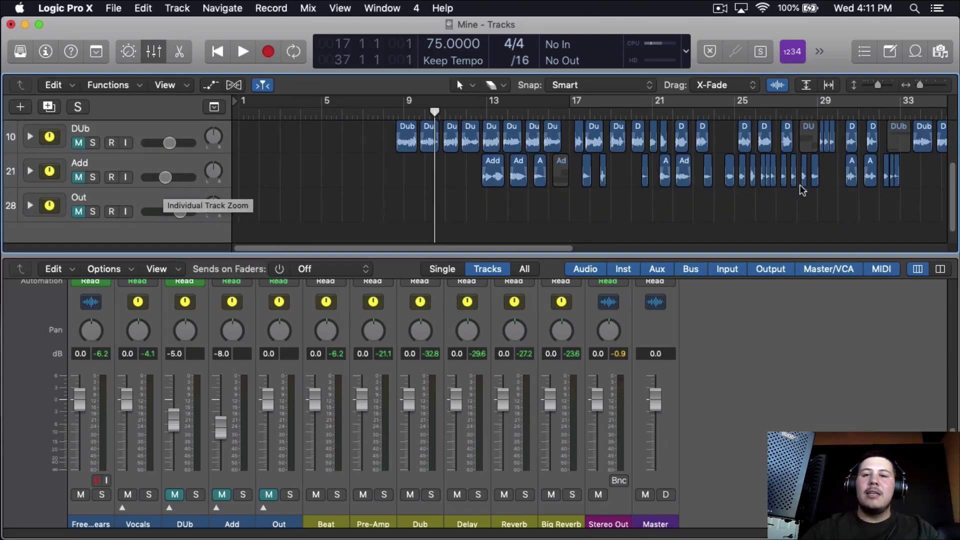
scroll(780, 200, "right", 8)
scroll(735, 210, "up", 3)
scroll(730, 202, "left", 6)
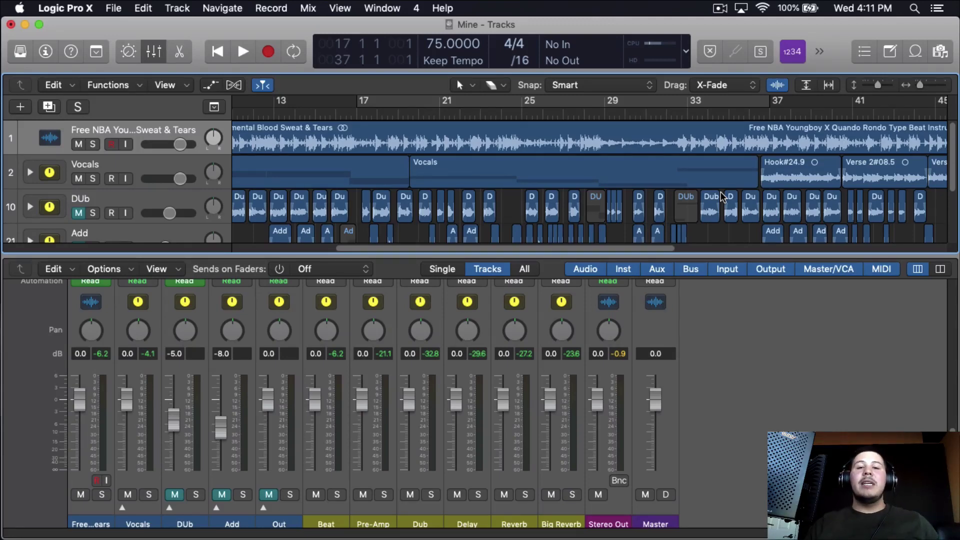
scroll(722, 196, "left", 10)
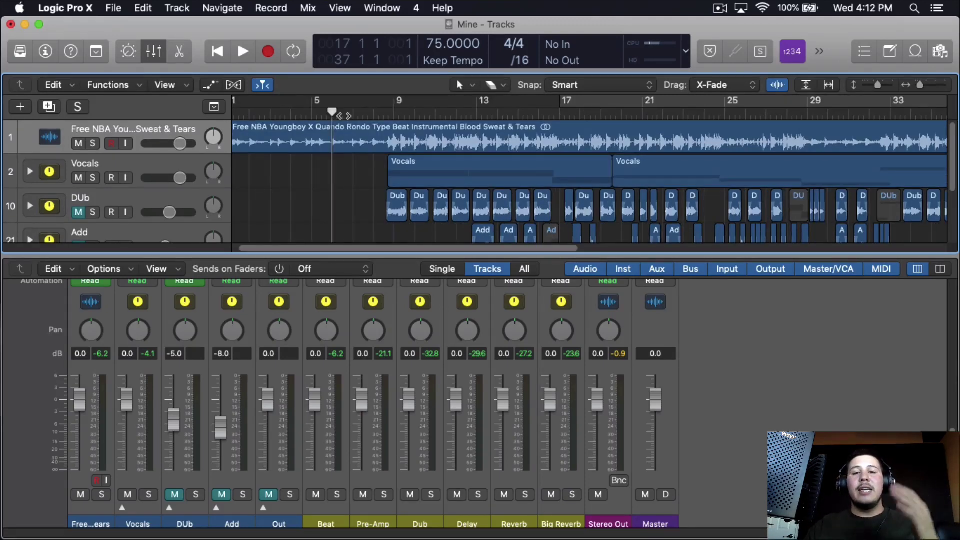